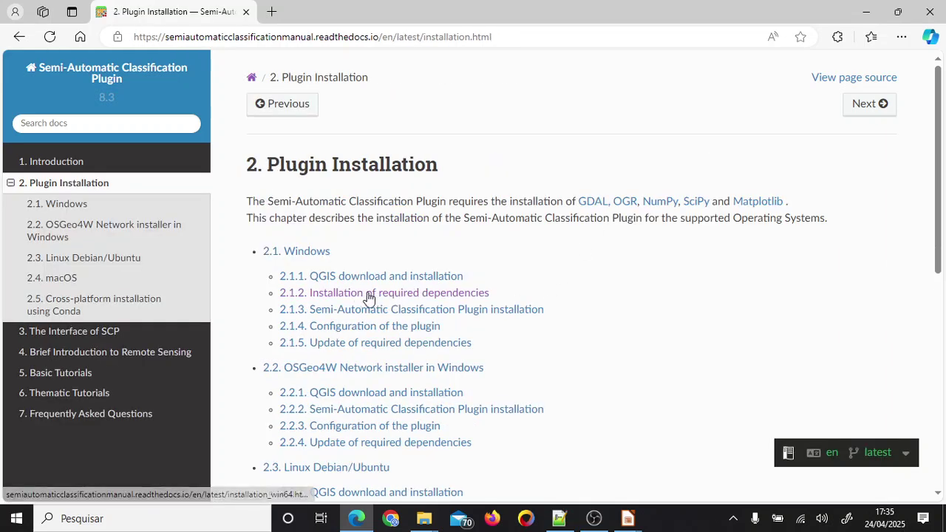
Open section 2.1.2, Installation of required dependencies, and read the instructions about closing QGIS and opening OSGeo4W Shell
{"action": "left_click", "coordinate": [463, 294]}
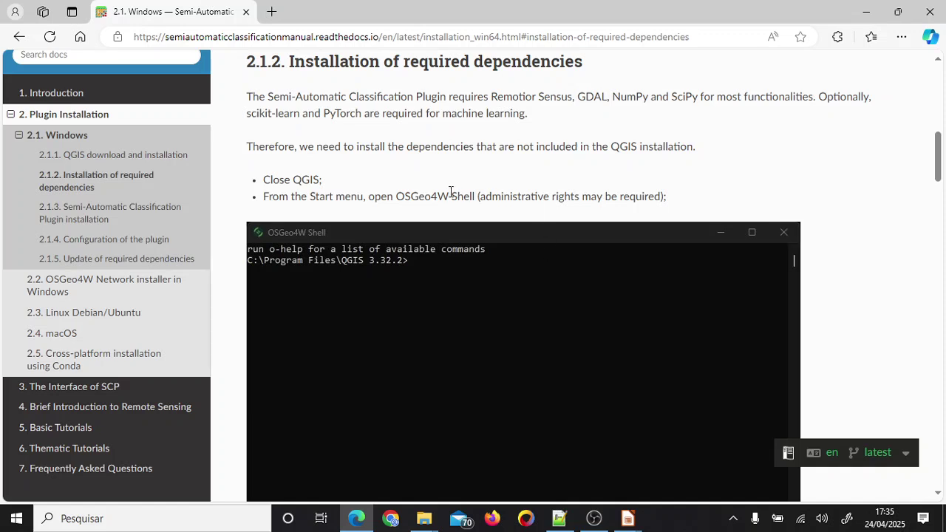
{"action": "left_click_drag", "start_coordinate": [263, 180], "coordinate": [334, 185]}
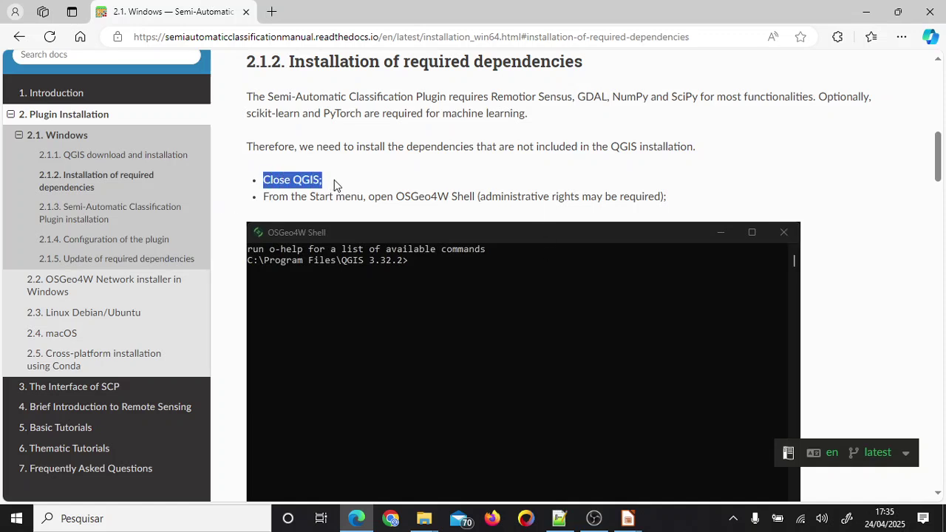
{"action": "left_click", "coordinate": [454, 193]}
{"action": "left_click_drag", "start_coordinate": [396, 197], "coordinate": [476, 198]}
{"action": "left_click", "coordinate": [495, 173]}
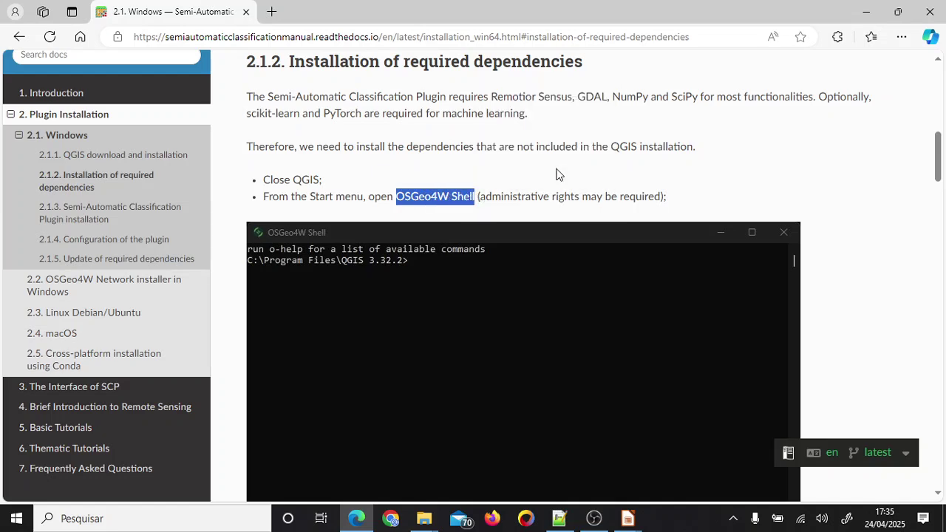
{"action": "left_click", "coordinate": [411, 13]}
{"action": "left_click", "coordinate": [533, 173]}
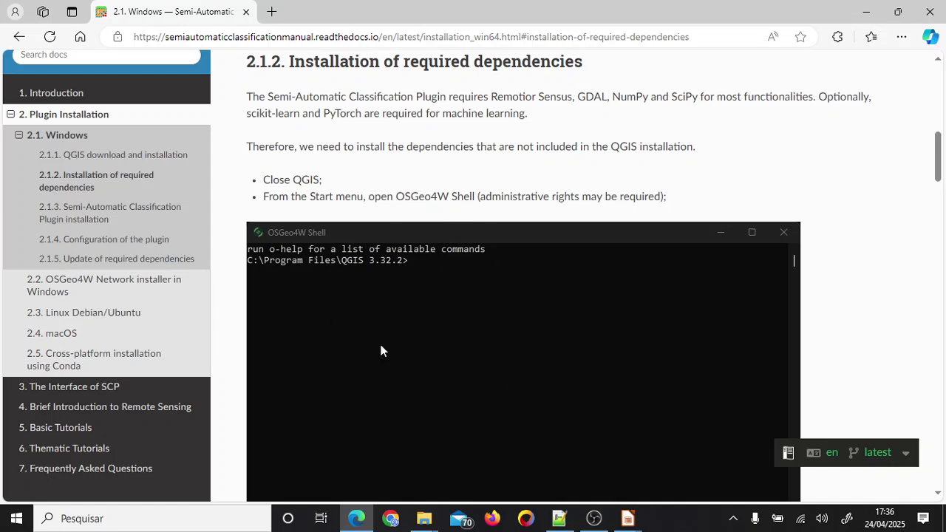
Copy the optional command "pip3 install --upgrade remotior-sensus scikit-learn torch" from the dependency instructions
{"action": "scroll", "coordinate": [558, 311], "scroll_direction": "down", "scroll_amount": 5}
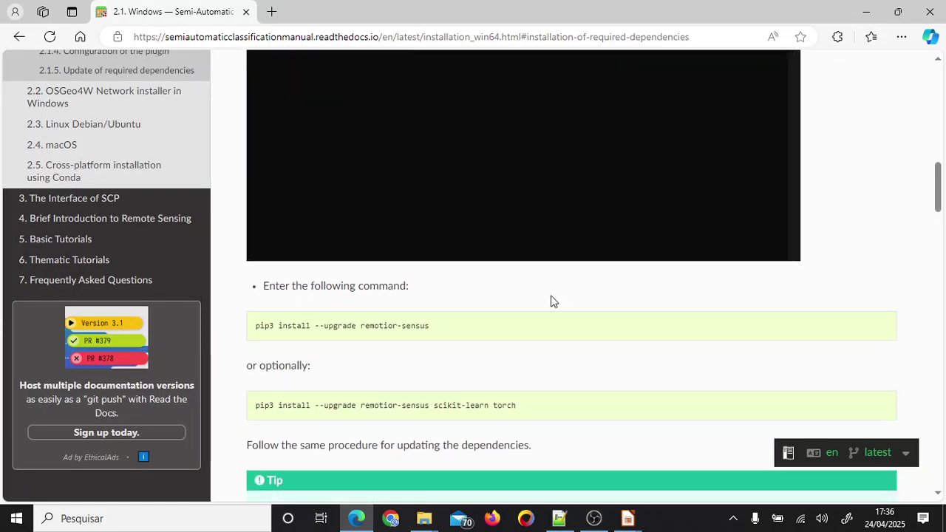
{"action": "scroll", "coordinate": [323, 310], "scroll_direction": "down", "scroll_amount": 1}
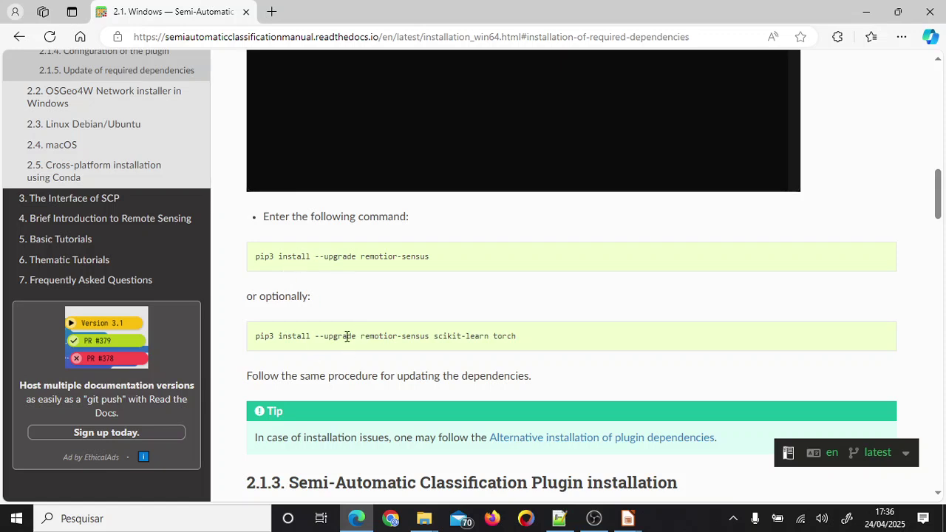
{"action": "left_click_drag", "start_coordinate": [255, 337], "coordinate": [516, 330]}
{"action": "key", "text": "ctrl+c"}
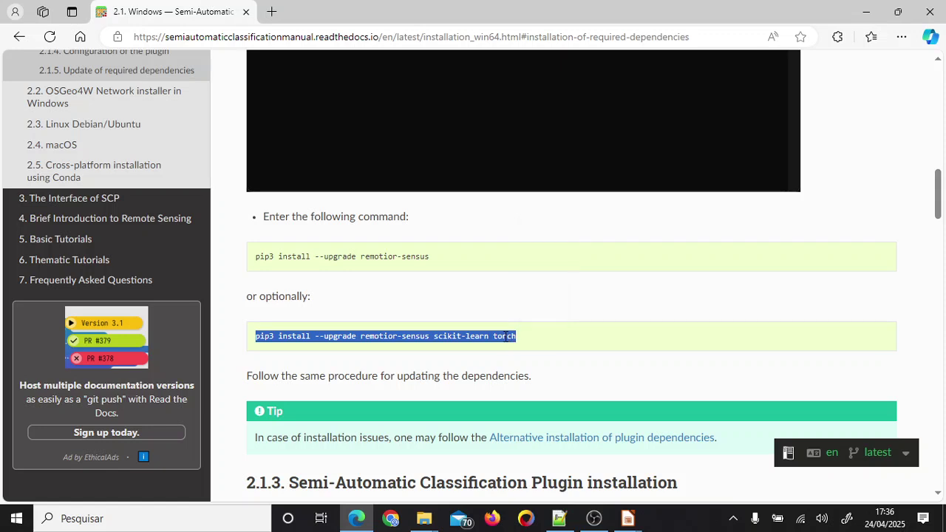
{"action": "right_click", "coordinate": [505, 337]}
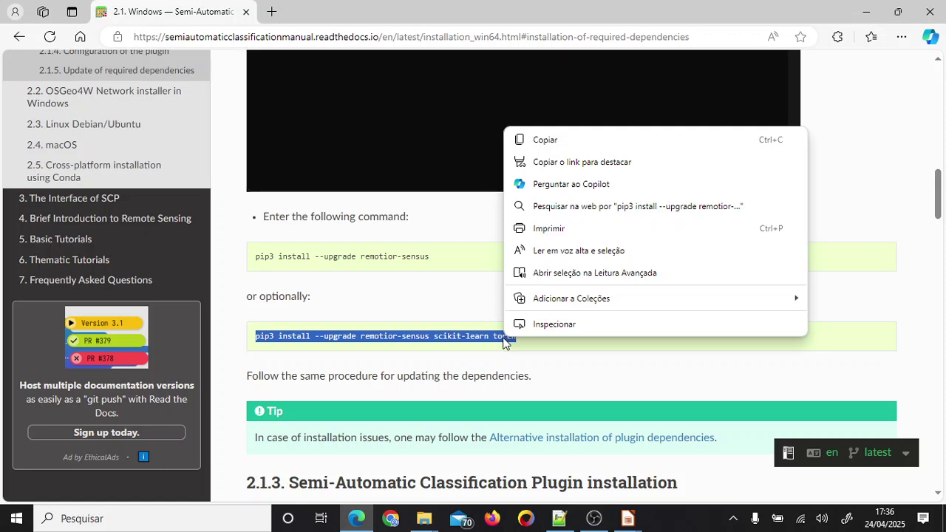
{"action": "left_click", "coordinate": [544, 140]}
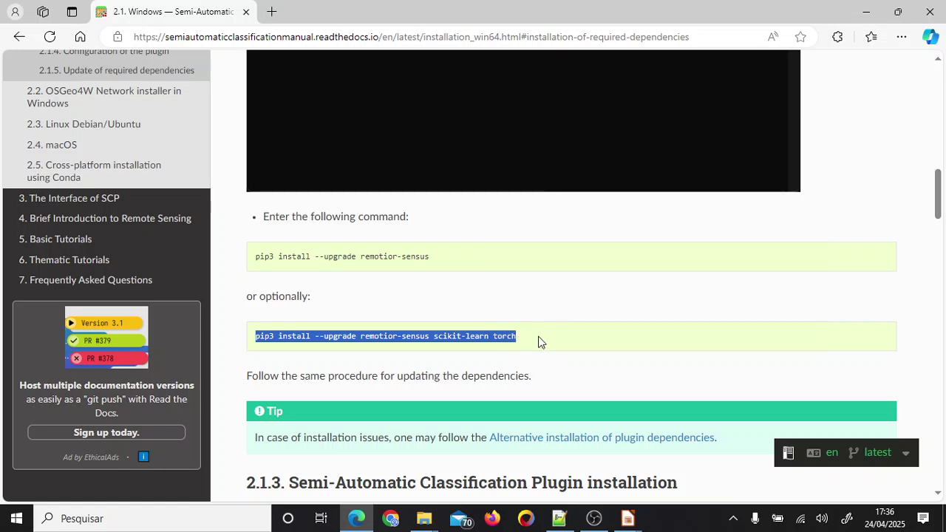
{"action": "left_click", "coordinate": [539, 337]}
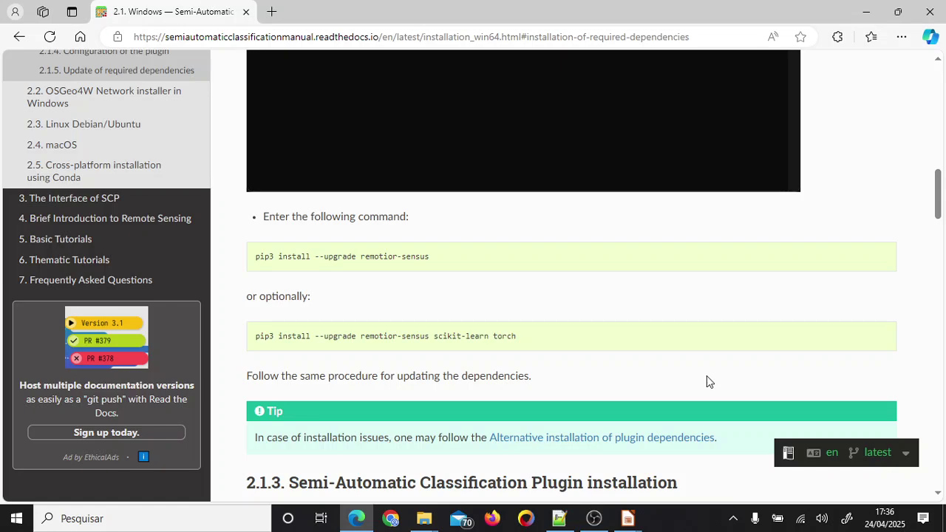
Find and launch the OSGeo4W Shell for QGIS 3.34.11, and reposition its window over the manual page
{"action": "key", "text": "super"}
{"action": "type", "text": "osg"}
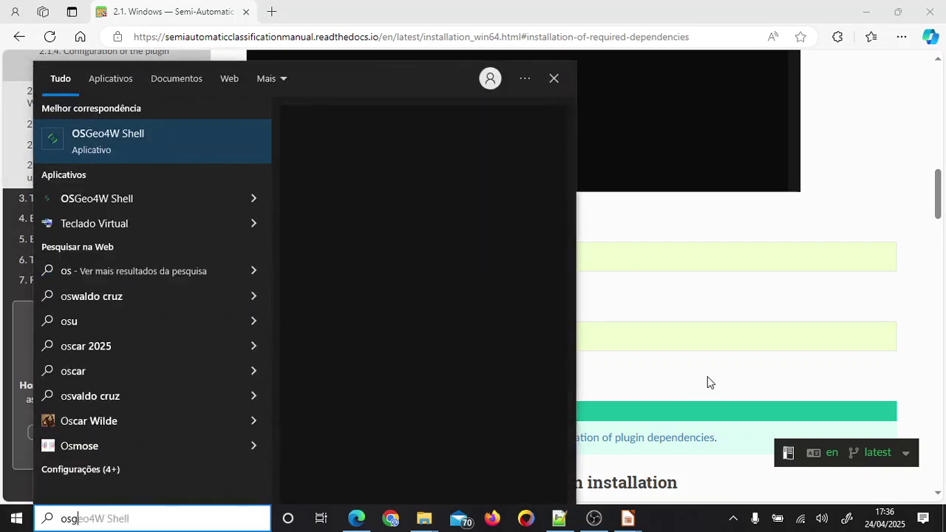
{"action": "type", "text": "eo"}
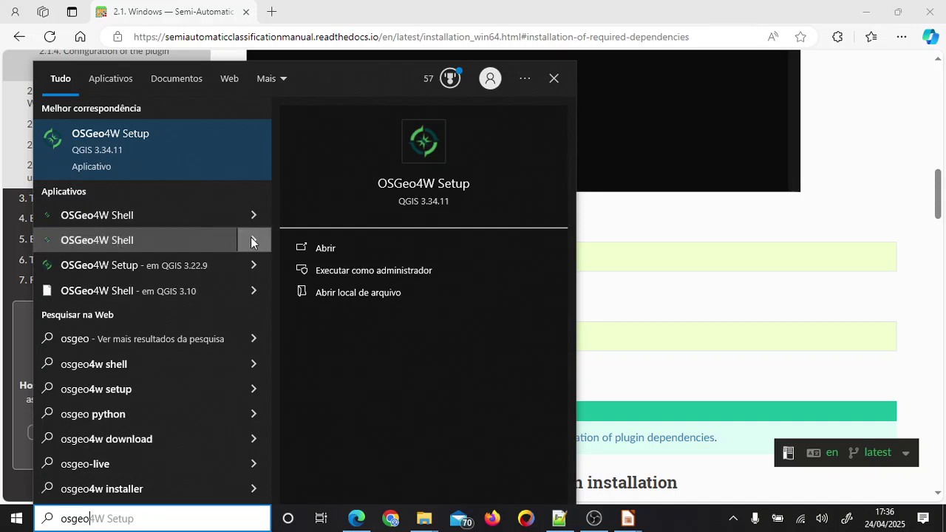
{"action": "left_click", "coordinate": [148, 240]}
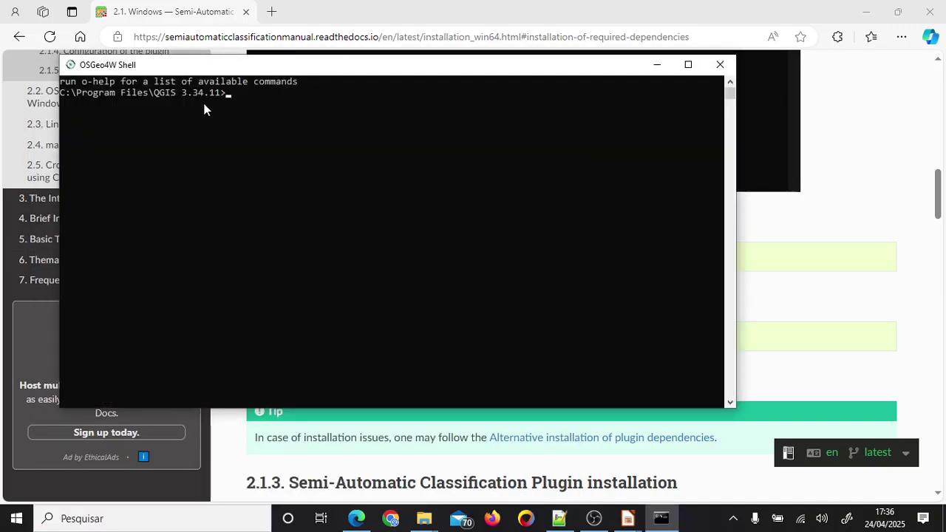
{"action": "left_click_drag", "start_coordinate": [215, 65], "coordinate": [284, 92]}
Run the copied command "pip3 install --upgrade remotior-sensus scikit-learn torch" in OSGeo4W Shell
{"action": "left_click", "coordinate": [401, 179]}
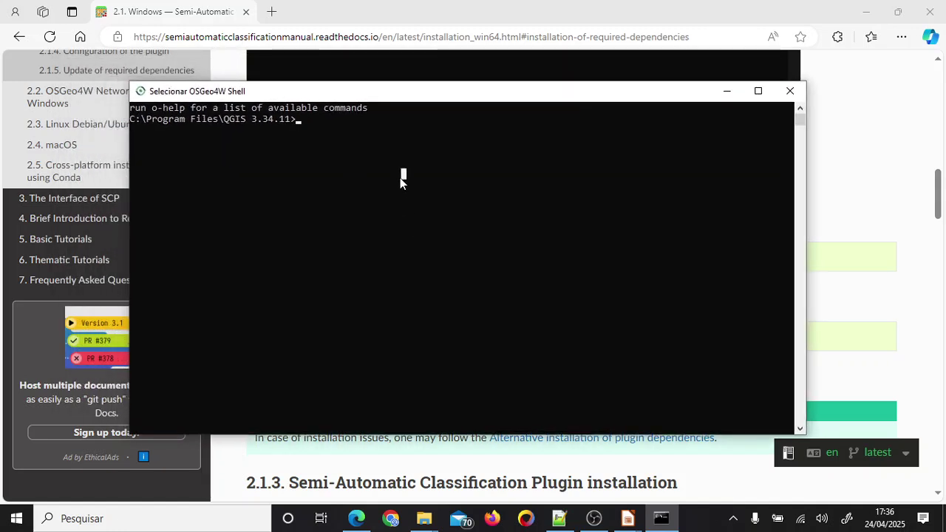
{"action": "key", "text": "ctrl+v"}
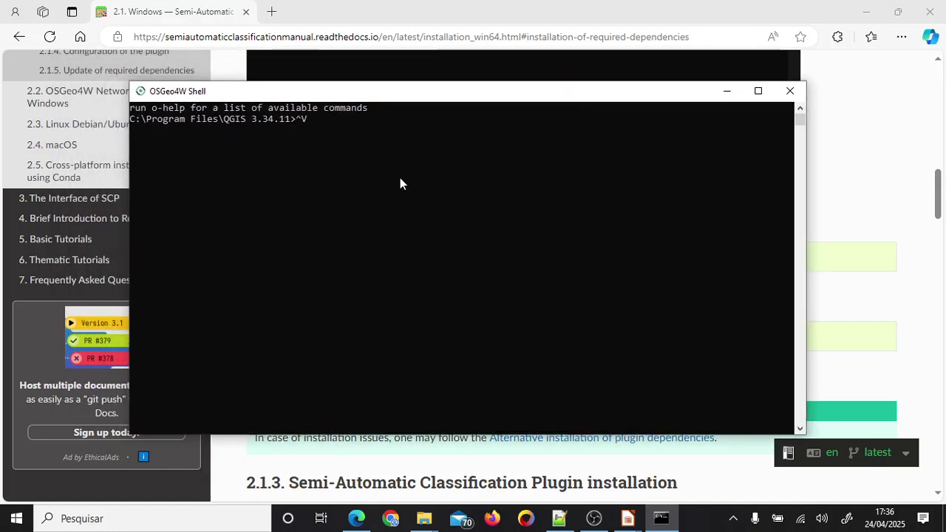
{"action": "key", "text": "BackSpace"}
{"action": "right_click", "coordinate": [399, 178]}
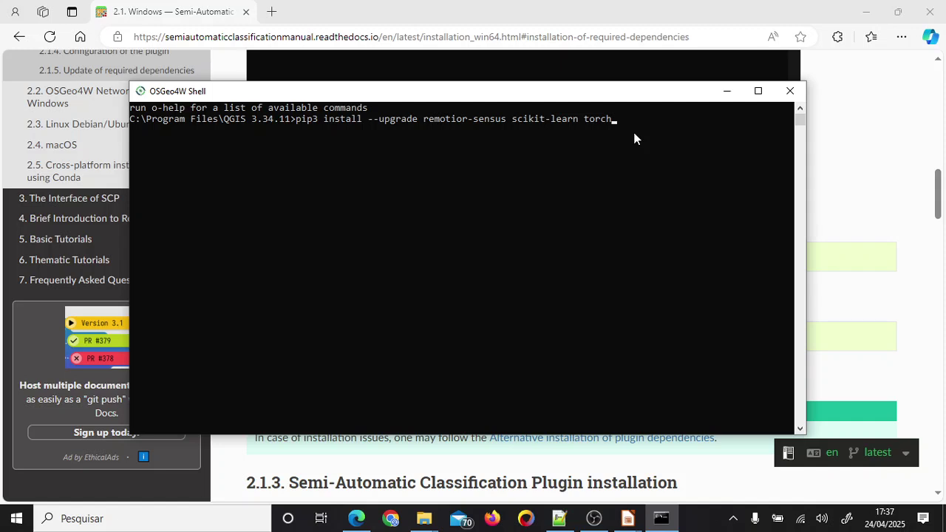
{"action": "key", "text": "Return"}
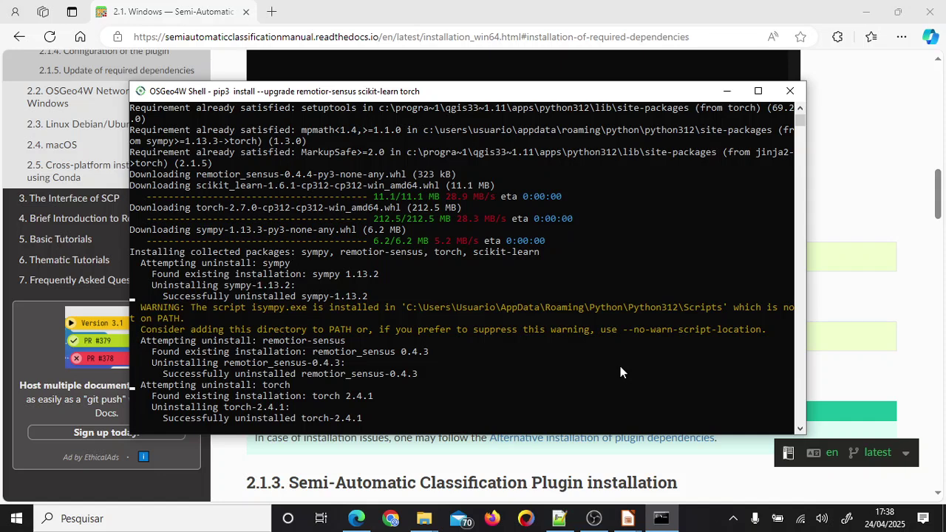
{"action": "mouse_move", "coordinate": [603, 524]}
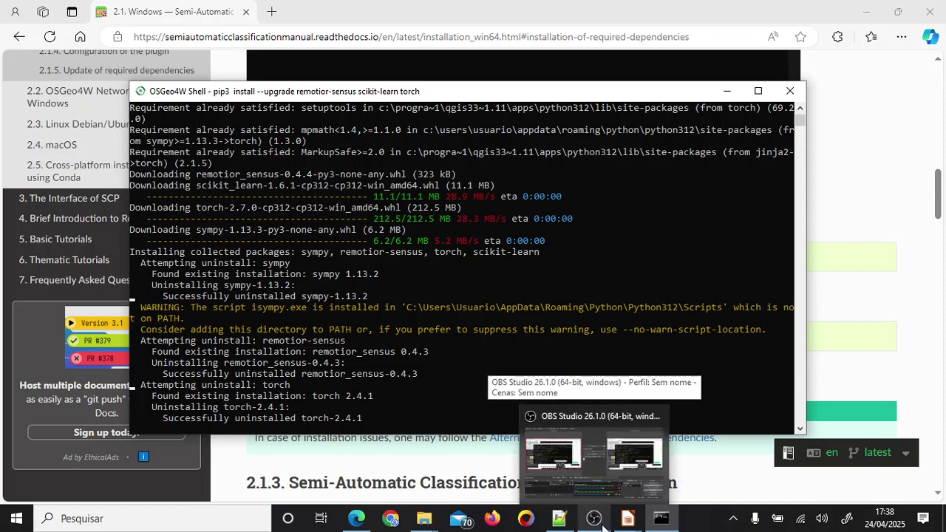
{"action": "left_click", "coordinate": [603, 526]}
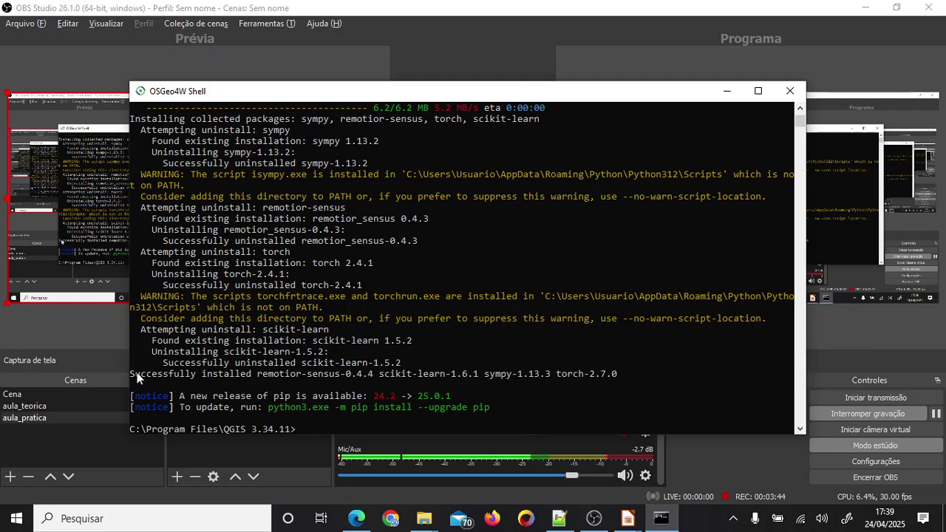
Examine the installed-packages line in the shell output, and minimize the windows covering the manual page
{"action": "left_click_drag", "start_coordinate": [132, 372], "coordinate": [620, 373]}
{"action": "left_click", "coordinate": [628, 373]}
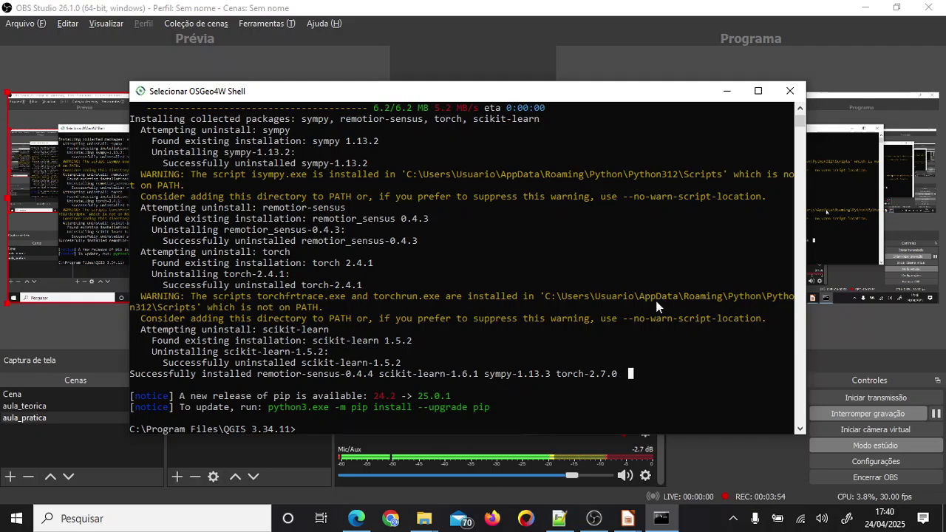
{"action": "left_click", "coordinate": [658, 197]}
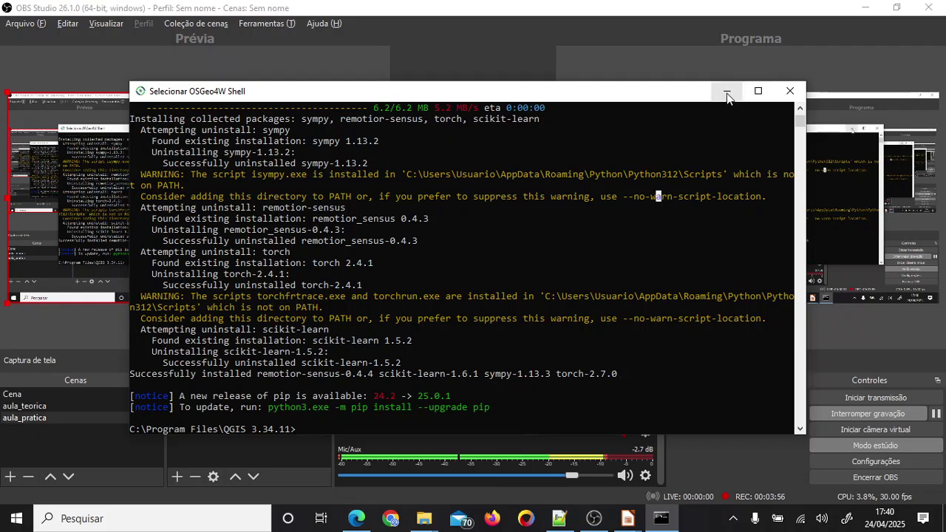
{"action": "left_click", "coordinate": [726, 91]}
{"action": "left_click", "coordinate": [865, 7]}
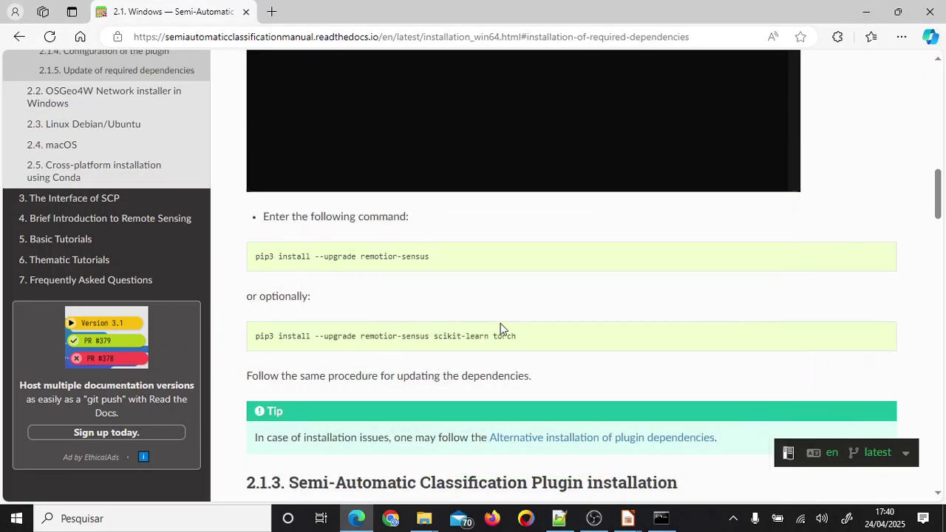
Search the computer for "qgis" and launch QGIS Desktop 3.34.11
{"action": "key", "text": "super"}
{"action": "type", "text": "qgis"}
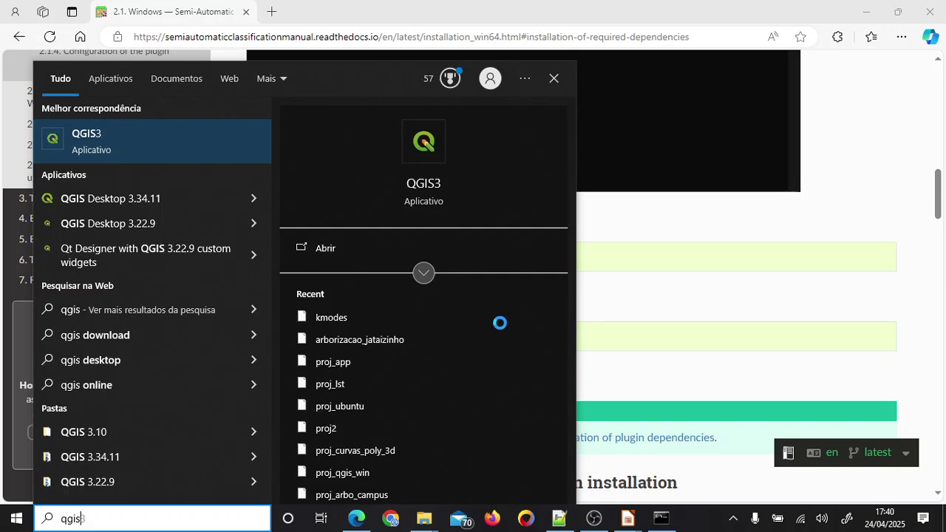
{"action": "left_click", "coordinate": [171, 199]}
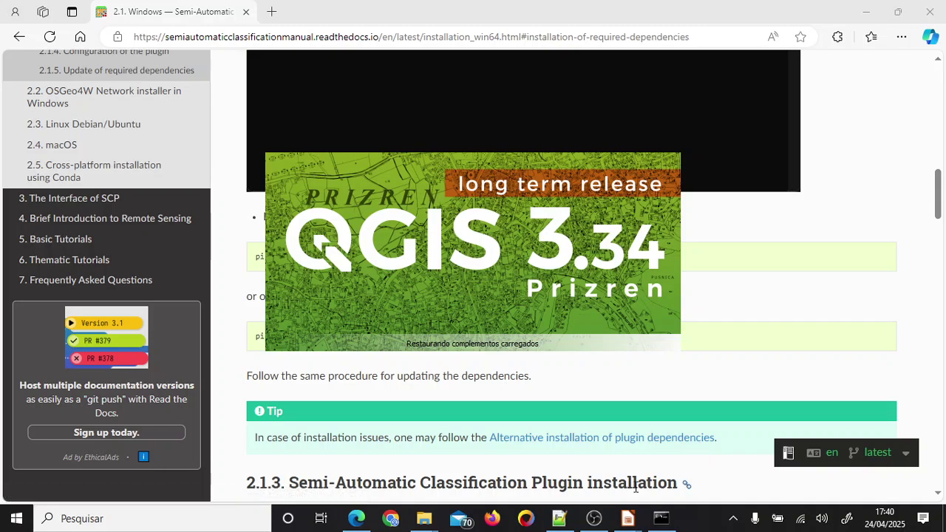
{"action": "left_click", "coordinate": [595, 519]}
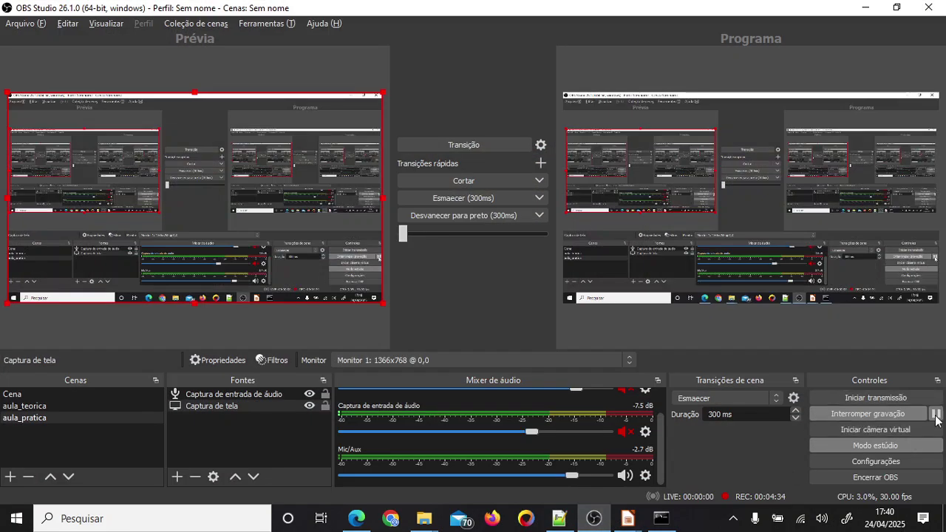
{"action": "left_click", "coordinate": [865, 9]}
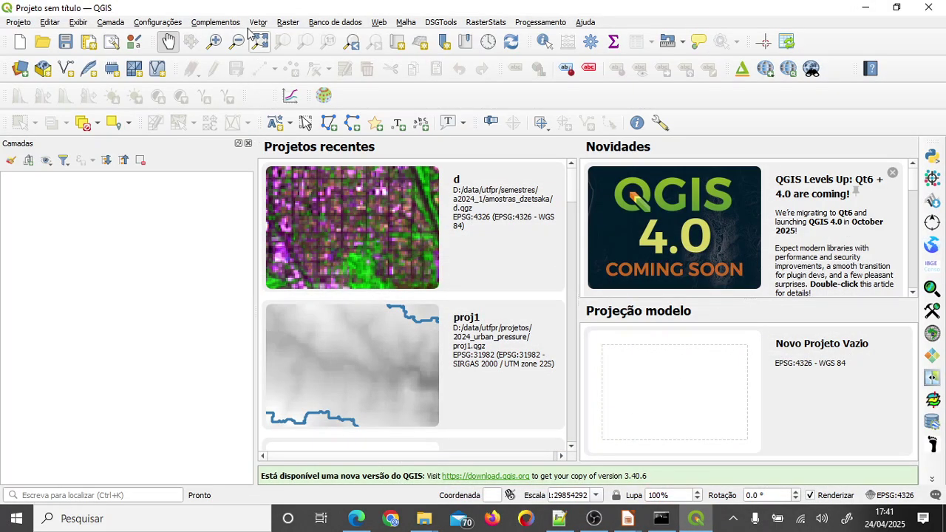
Open the QGIS plugin manager and search all plugins for "scp"
{"action": "left_click", "coordinate": [217, 23]}
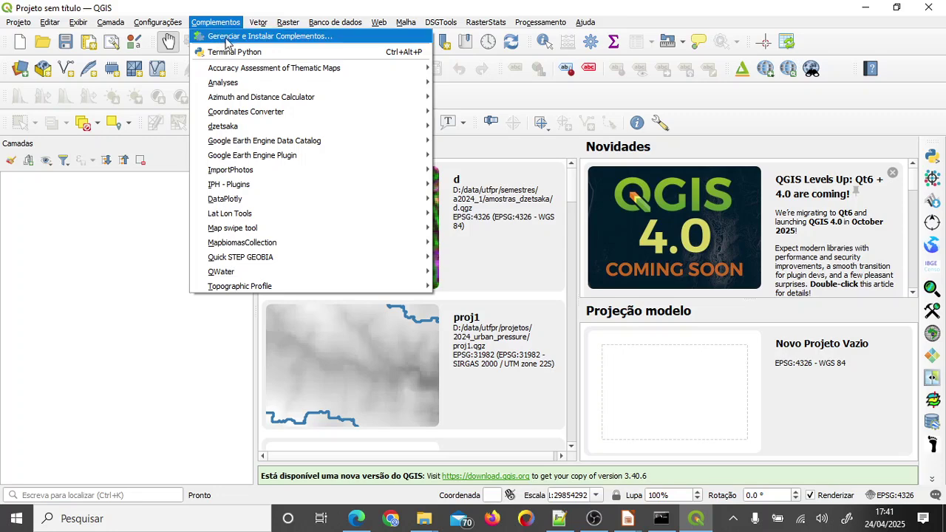
{"action": "left_click", "coordinate": [228, 39]}
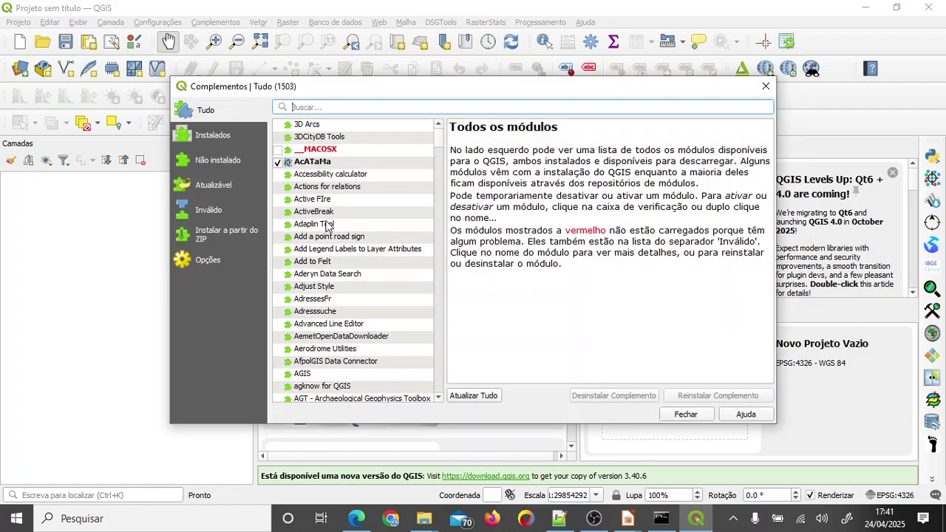
{"action": "type", "text": "scp"}
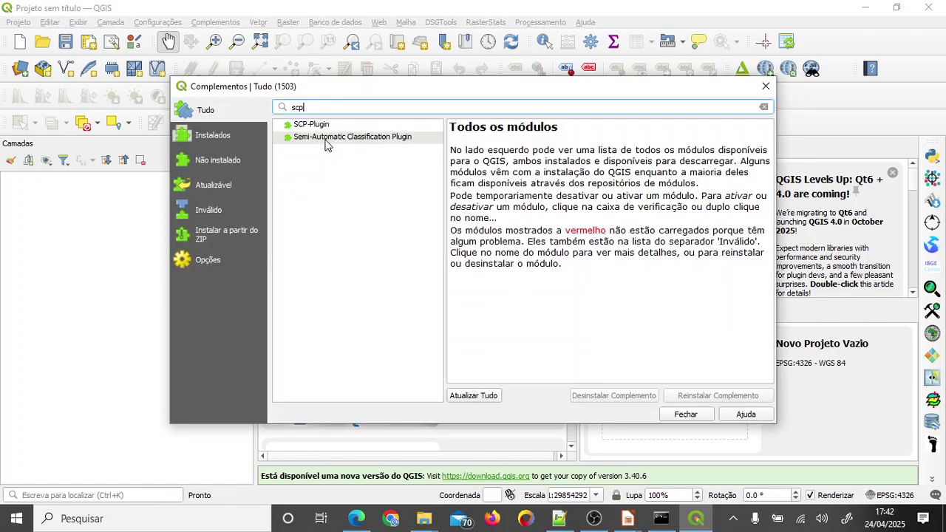
Compare the descriptions of SCP-Plugin and Semi-Automatic Classification Plugin, and install the Semi-Automatic Classification Plugin
{"action": "left_click", "coordinate": [327, 140]}
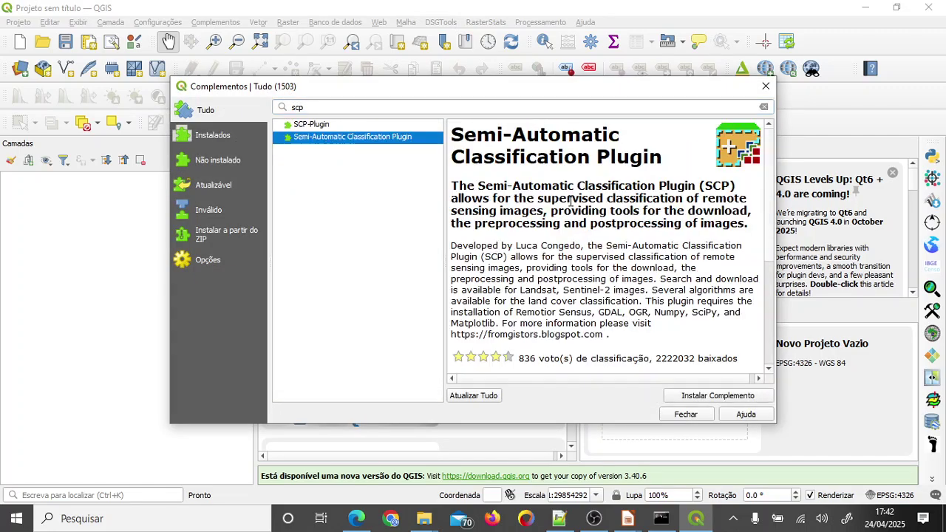
{"action": "left_click", "coordinate": [348, 125]}
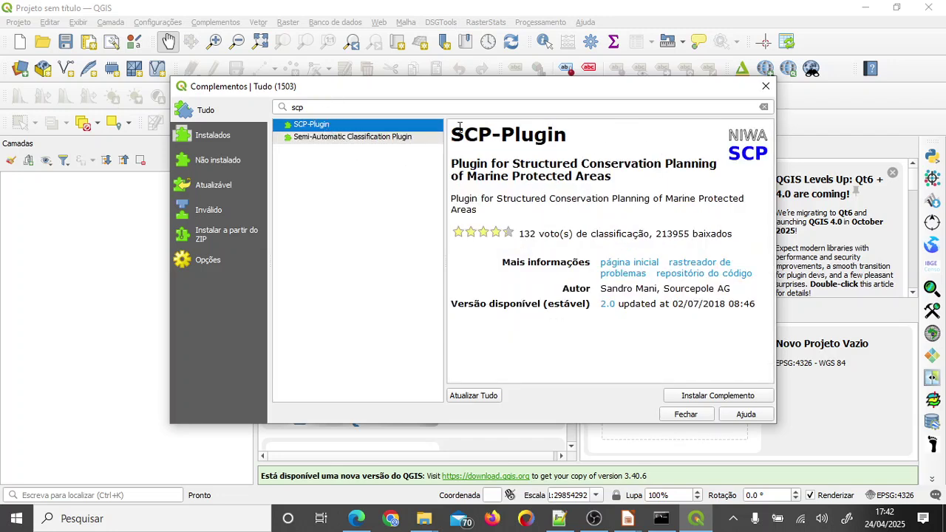
{"action": "left_click", "coordinate": [330, 140]}
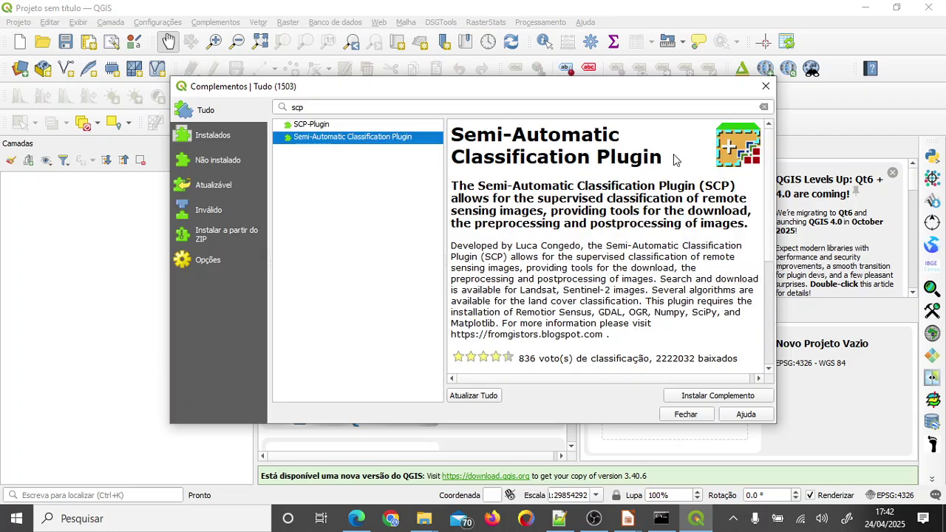
{"action": "left_click_drag", "start_coordinate": [452, 142], "coordinate": [673, 158]}
{"action": "left_click", "coordinate": [676, 212]}
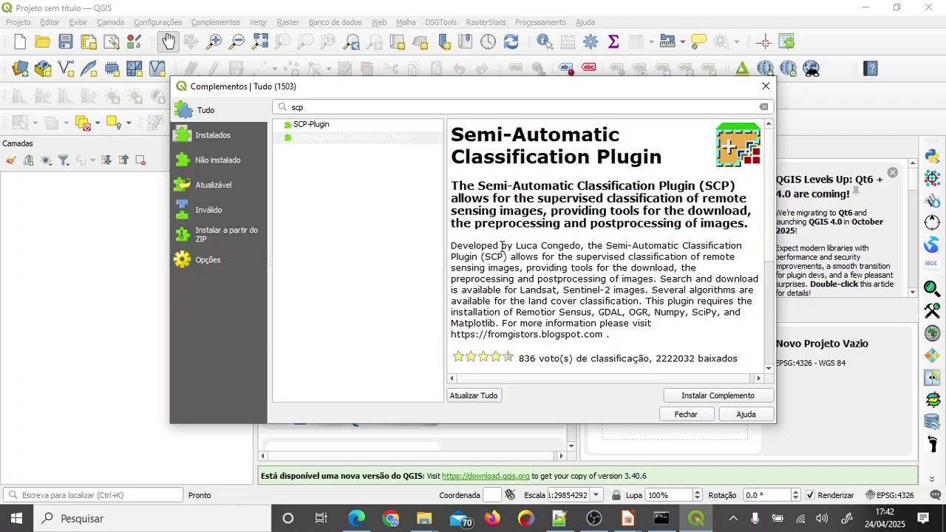
{"action": "left_click_drag", "start_coordinate": [502, 246], "coordinate": [582, 246]}
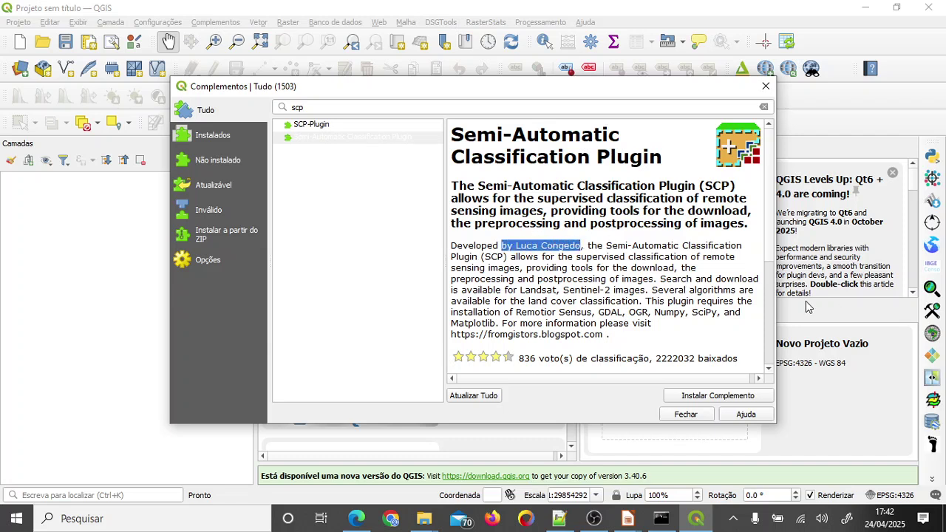
{"action": "left_click", "coordinate": [728, 395]}
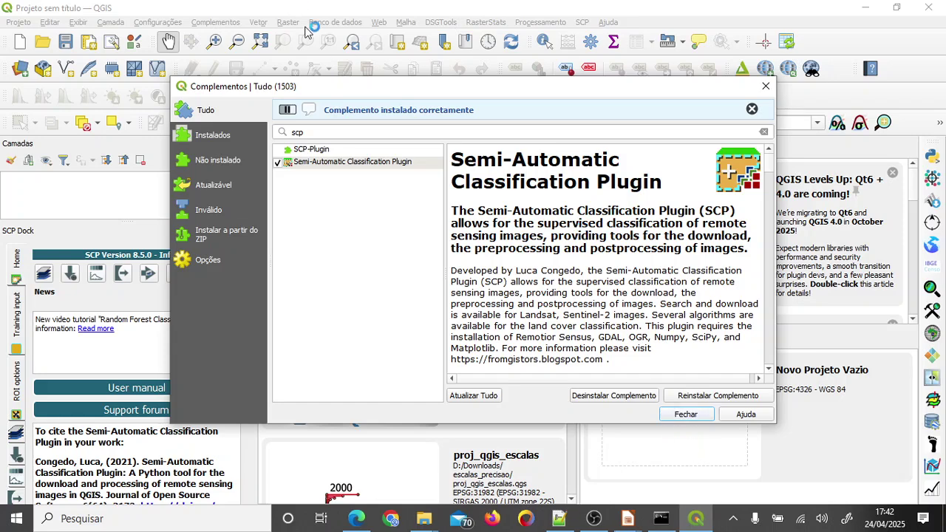
Close the plugin manager and the SCP Dock panel, and refit the QGIS window to the full screen
{"action": "left_click", "coordinate": [685, 415]}
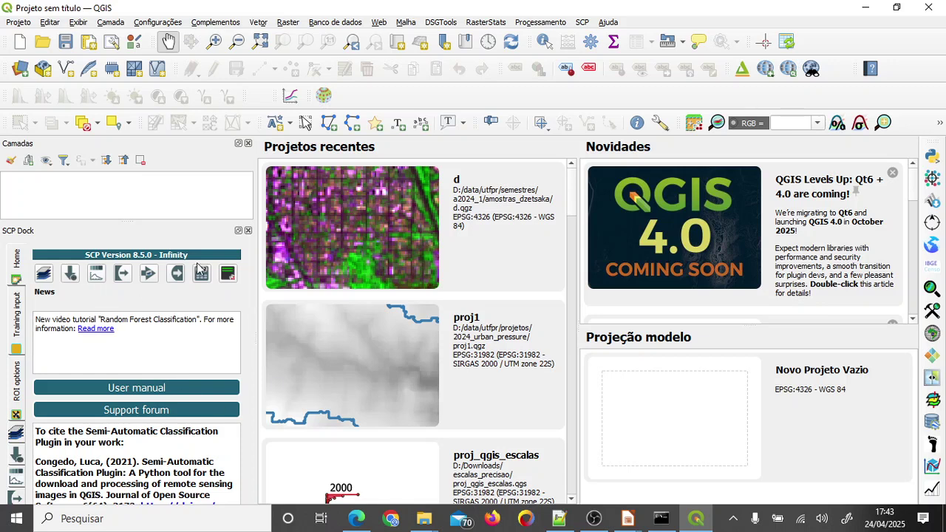
{"action": "left_click", "coordinate": [248, 231]}
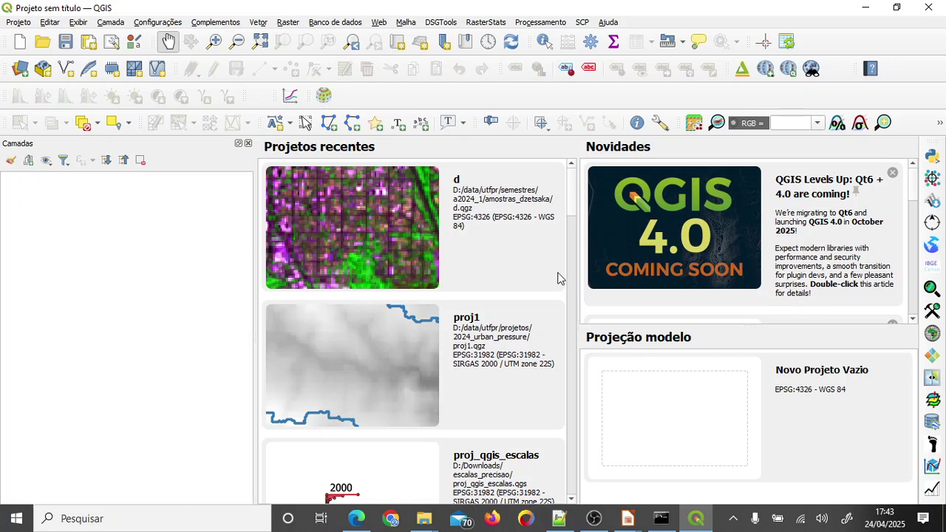
{"action": "double_click", "coordinate": [768, 14]}
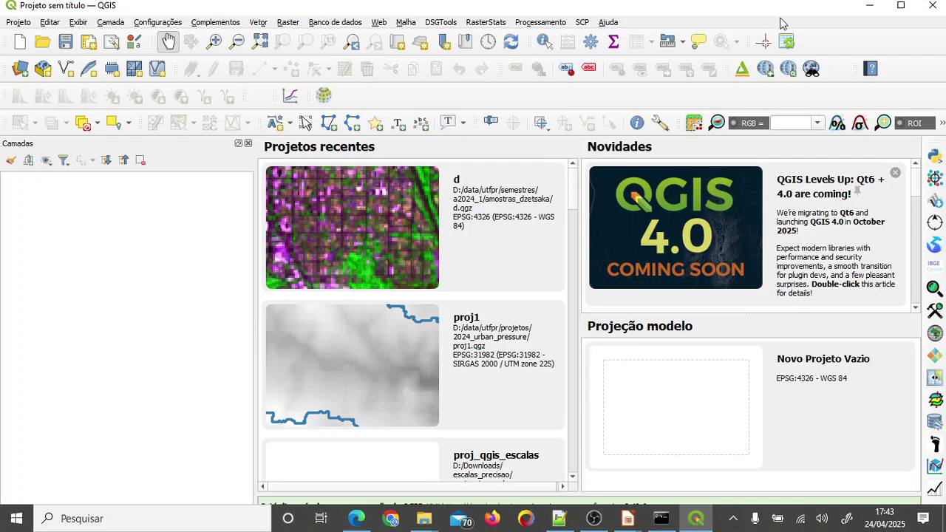
{"action": "left_click", "coordinate": [899, 7]}
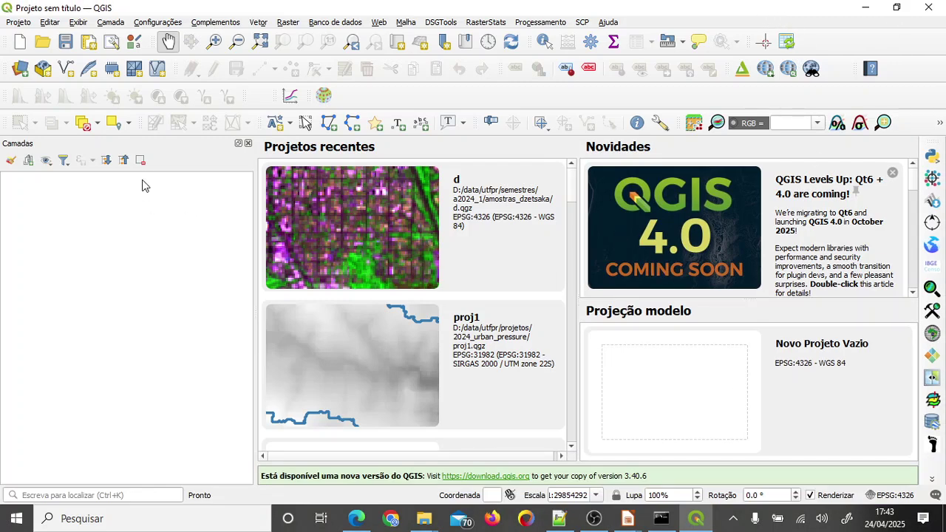
Load the seven Landsat band TIF files, B1 to B7, from the landsat8\2025 folder into the QGIS project
{"action": "left_click", "coordinate": [432, 522]}
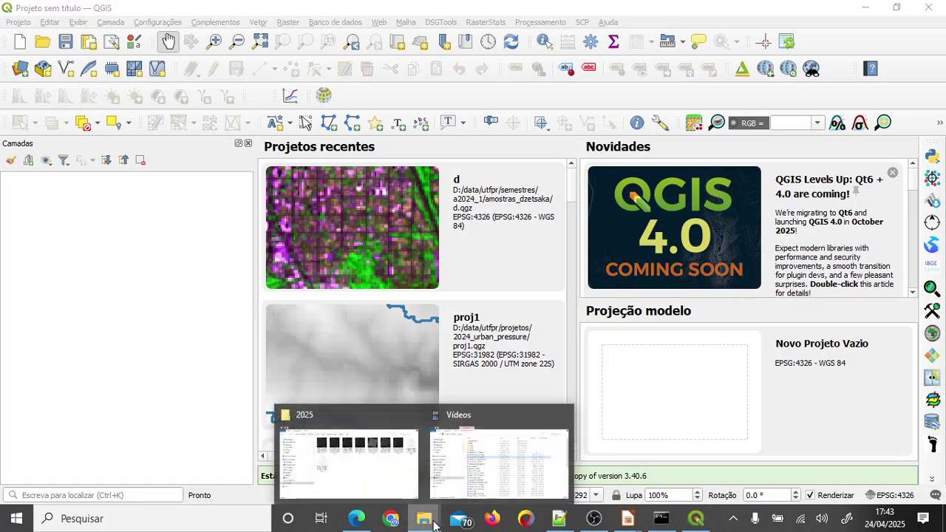
{"action": "left_click", "coordinate": [366, 469]}
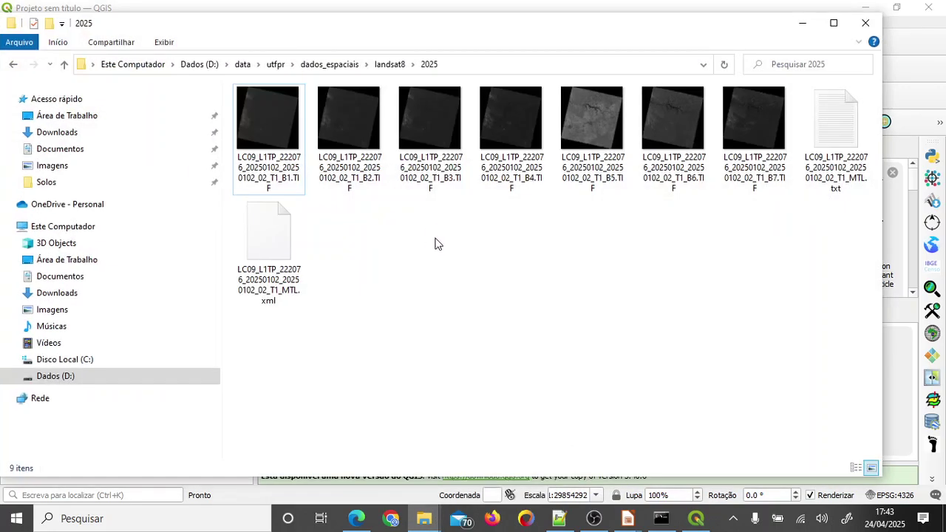
{"action": "left_click", "coordinate": [291, 176]}
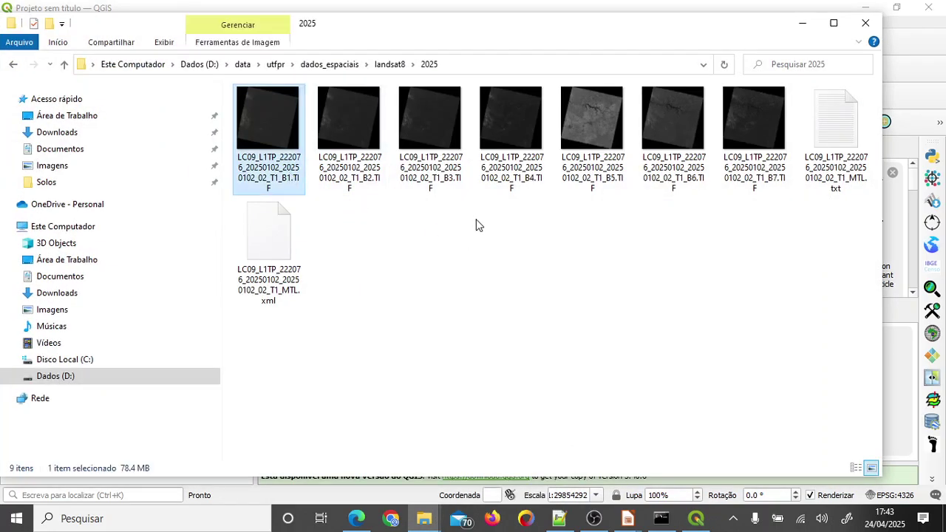
{"action": "left_click", "coordinate": [756, 171], "text": "shift"}
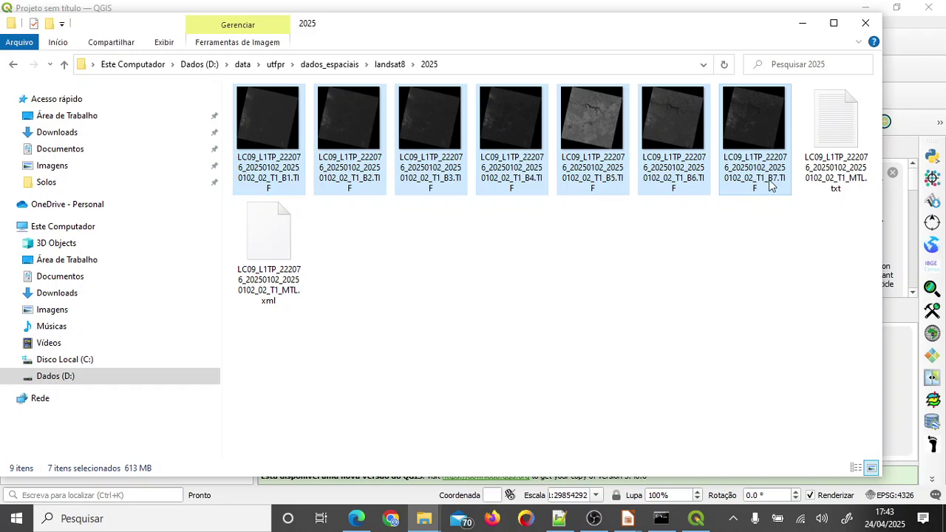
{"action": "left_click_drag", "start_coordinate": [566, 25], "coordinate": [575, 200]}
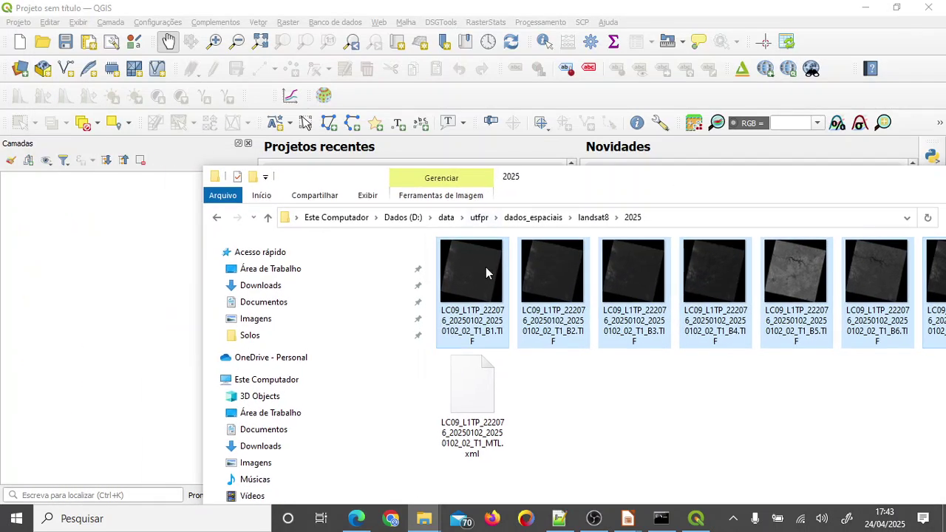
{"action": "left_click_drag", "start_coordinate": [485, 266], "coordinate": [112, 255]}
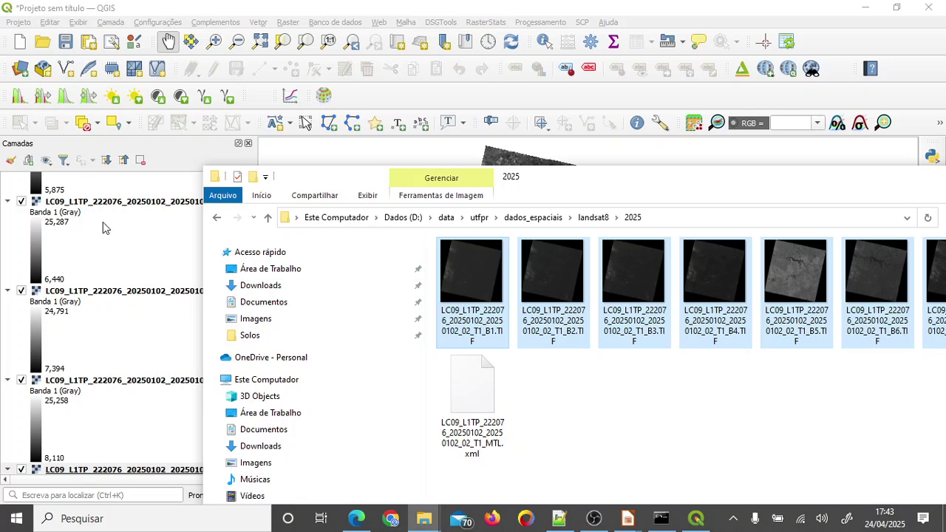
Collapse all layers in the layer list and widen it so the full band names fit
{"action": "left_click", "coordinate": [141, 192]}
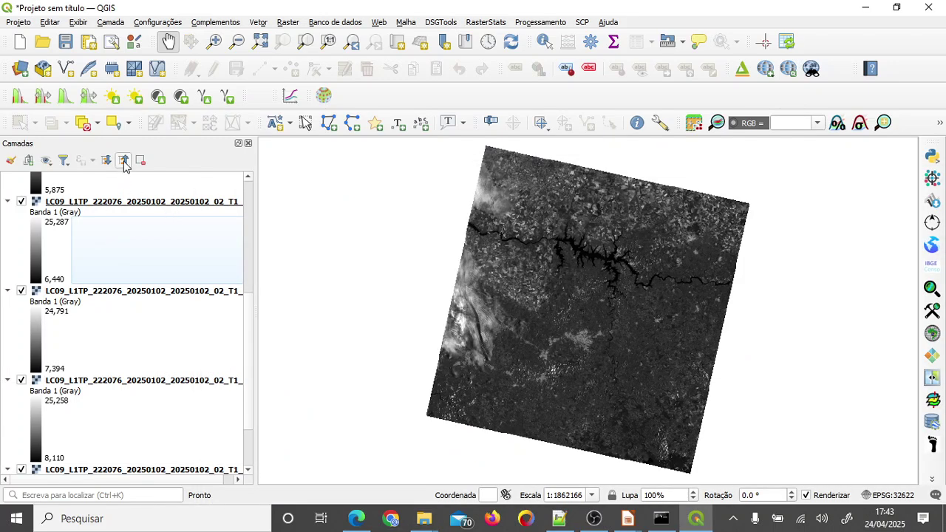
{"action": "left_click", "coordinate": [124, 163]}
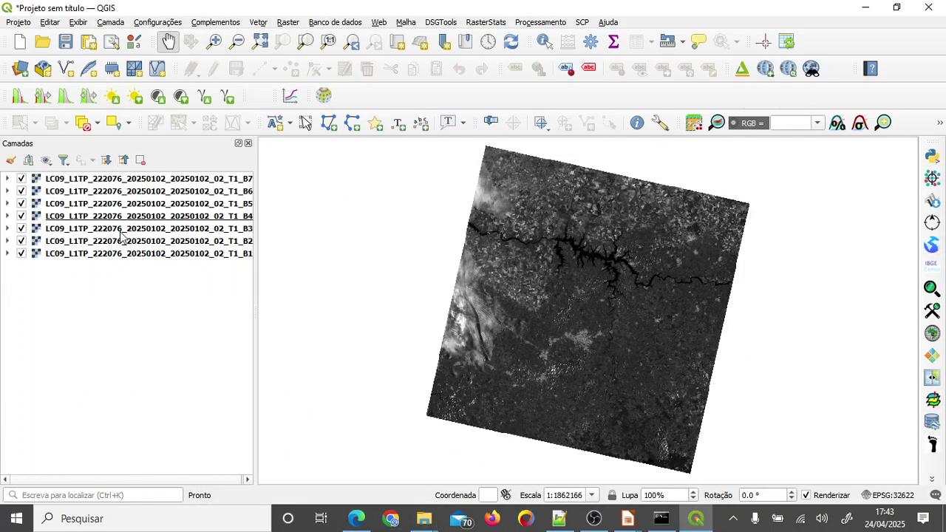
{"action": "left_click_drag", "start_coordinate": [255, 251], "coordinate": [288, 244]}
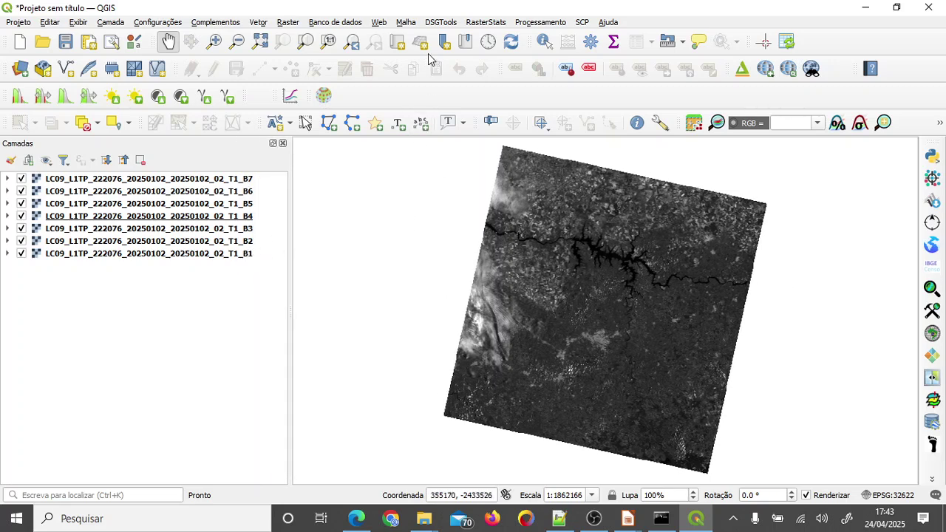
Open the SCP band set definition and add all seven loaded Landsat bands, B1 to B7, to band set 1
{"action": "left_click", "coordinate": [582, 22]}
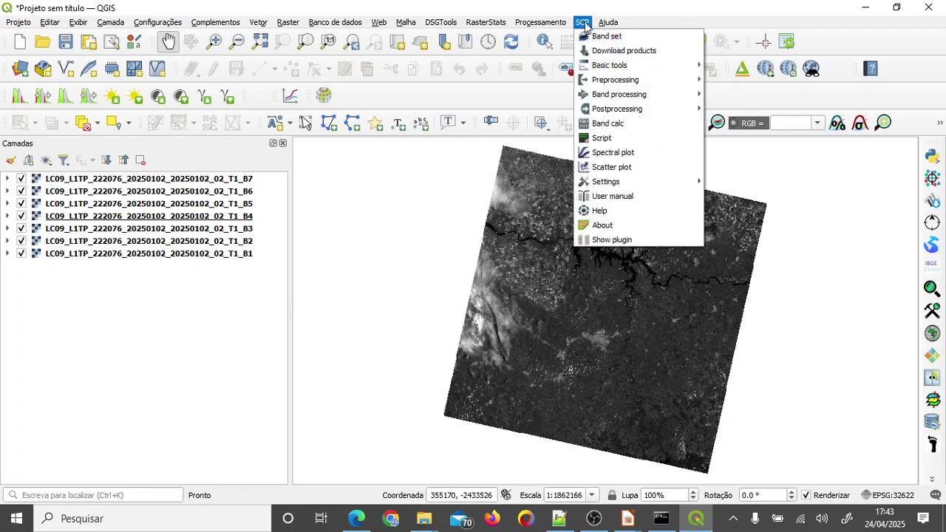
{"action": "left_click", "coordinate": [633, 38]}
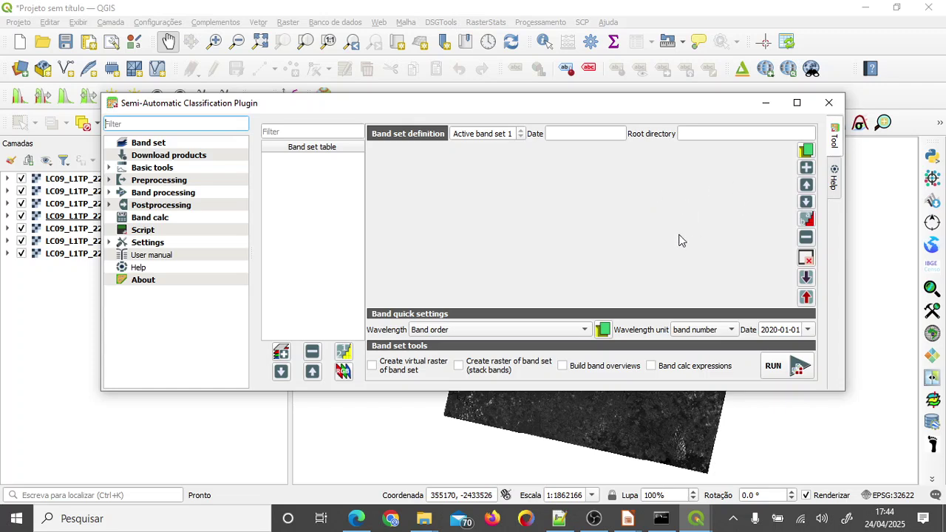
{"action": "left_click", "coordinate": [806, 169]}
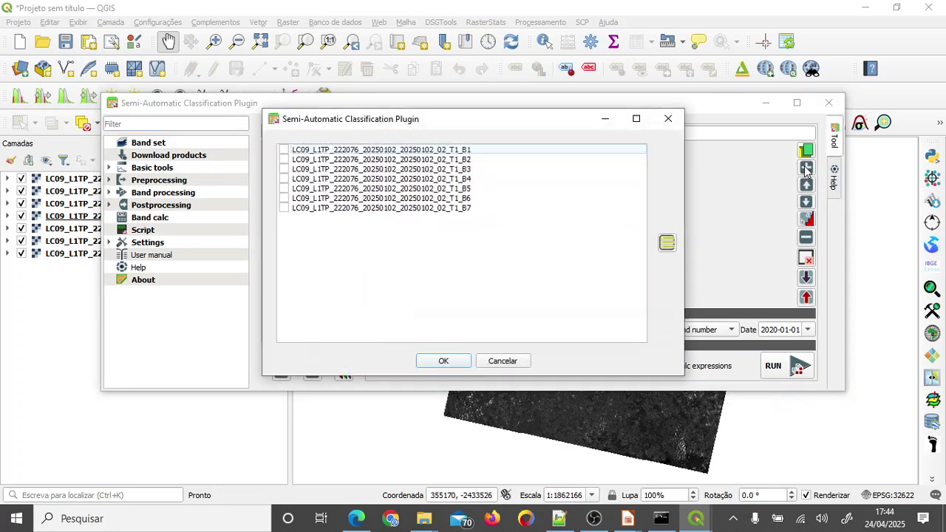
{"action": "left_click", "coordinate": [667, 246]}
{"action": "left_click", "coordinate": [449, 362]}
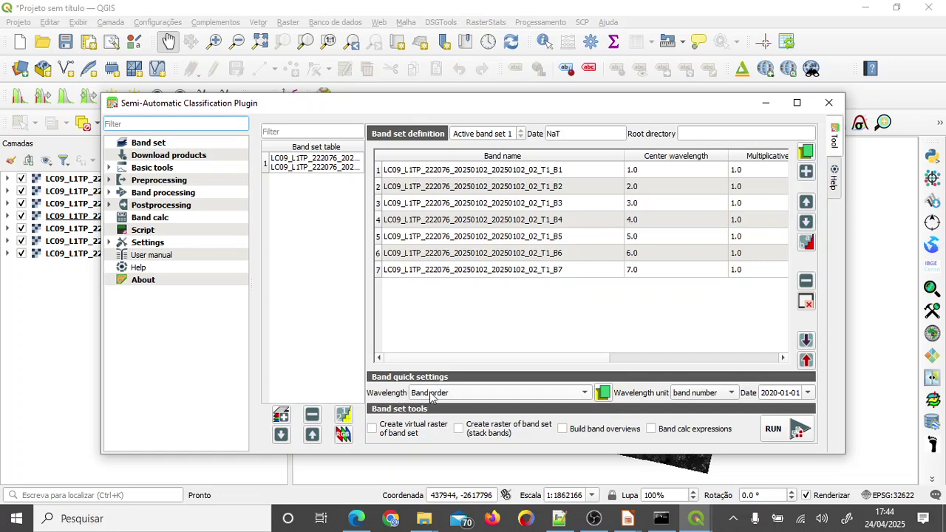
Set the band set's wavelength to Landsat 9 OLI [bands 1, 2, 3, 4, 5, 6, 7] and close the plugin window
{"action": "left_click", "coordinate": [467, 393]}
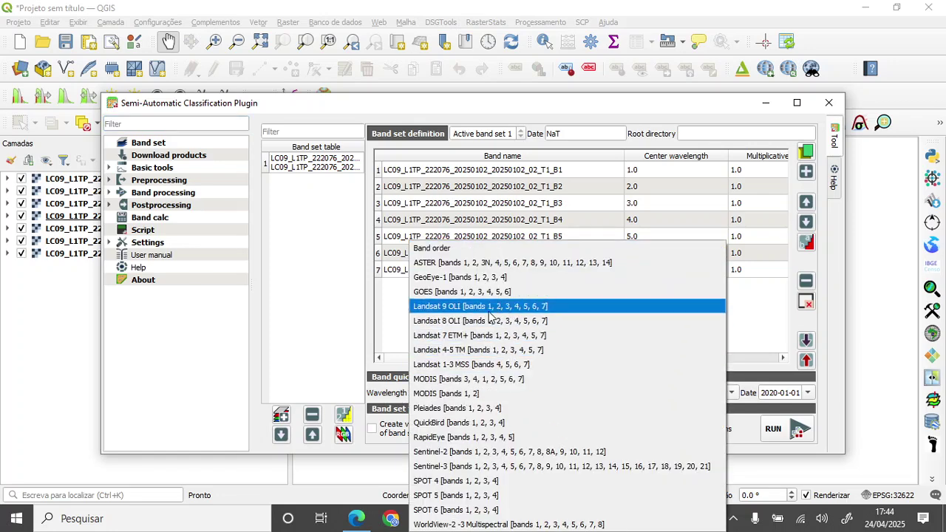
{"action": "left_click", "coordinate": [543, 309]}
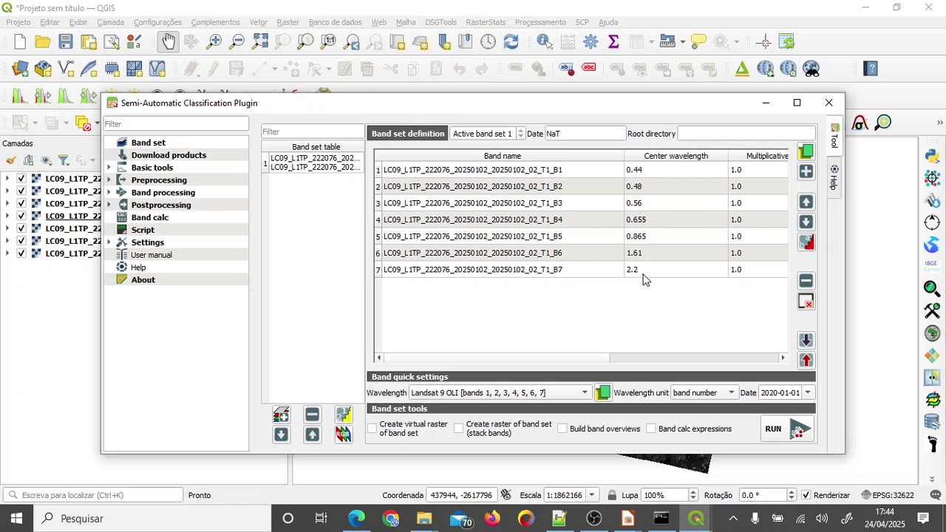
{"action": "left_click", "coordinate": [829, 104]}
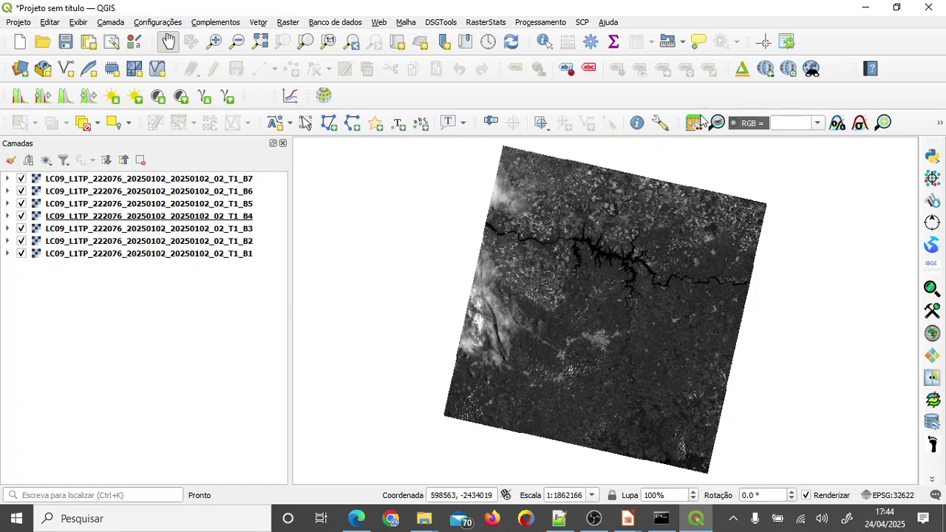
Dock the SCP working toolbar one row higher and create the band set's RGB colour composite 654
{"action": "left_click_drag", "start_coordinate": [680, 125], "coordinate": [353, 93]}
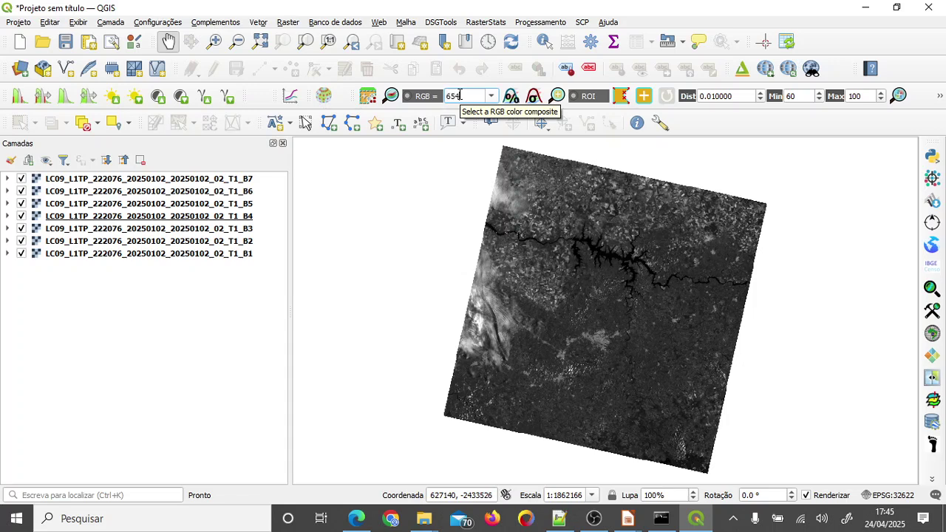
{"action": "key", "text": "Return"}
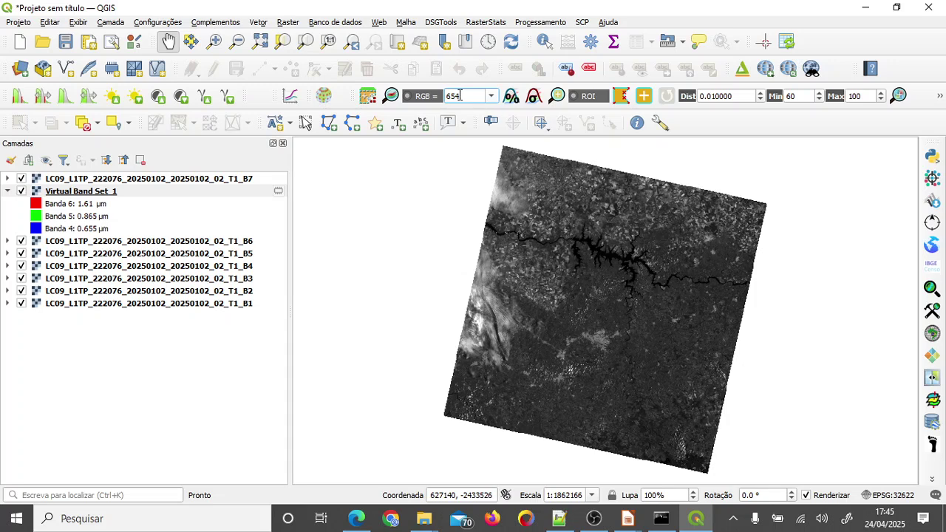
Move the Virtual Band Set 1 layer above the band B7 layer and inspect the colour composite on the map
{"action": "left_click", "coordinate": [79, 192]}
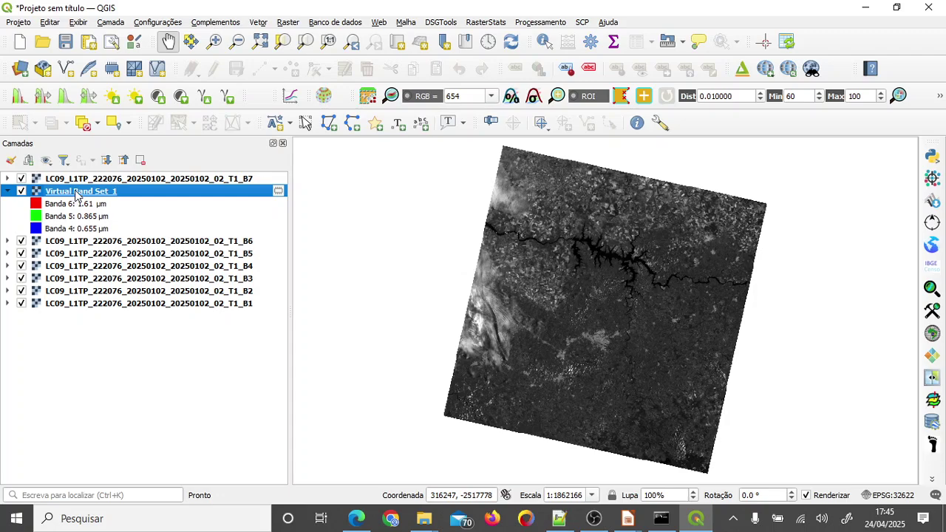
{"action": "left_click_drag", "start_coordinate": [76, 193], "coordinate": [74, 175]}
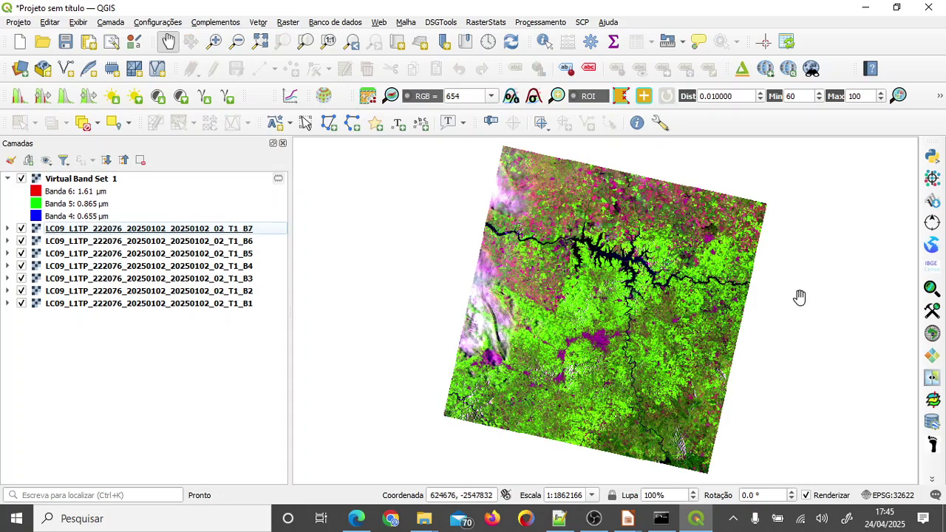
{"action": "scroll", "coordinate": [561, 295], "scroll_direction": "up", "scroll_amount": 1}
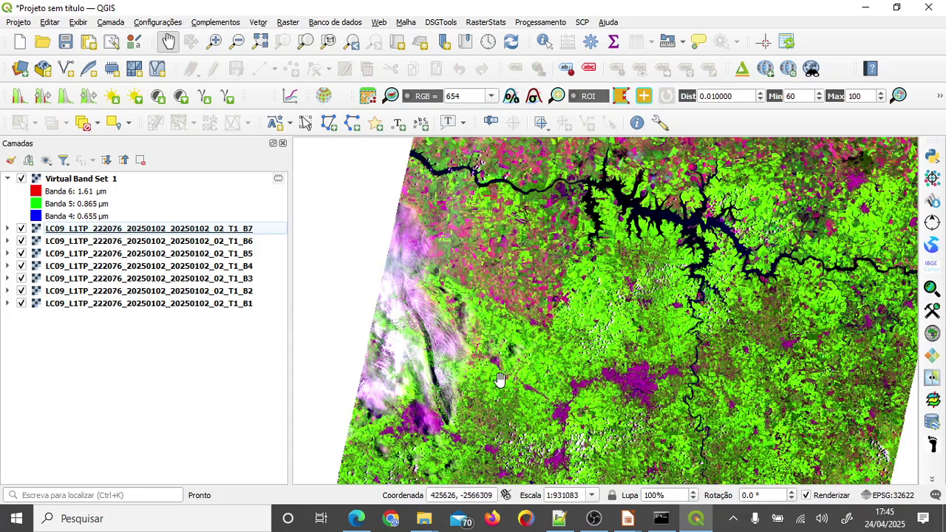
{"action": "left_click_drag", "start_coordinate": [600, 443], "coordinate": [578, 310]}
{"action": "scroll", "coordinate": [578, 310], "scroll_direction": "up", "scroll_amount": 1}
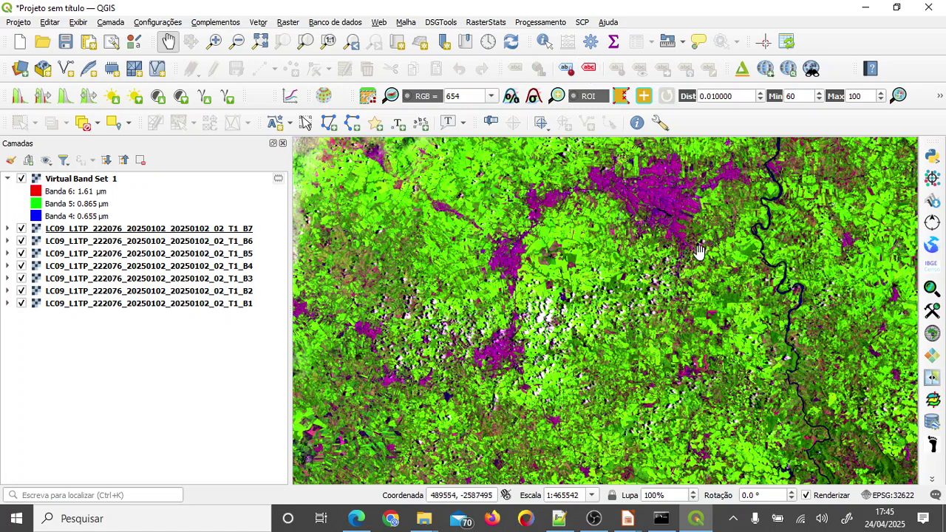
{"action": "left_click_drag", "start_coordinate": [665, 269], "coordinate": [637, 411]}
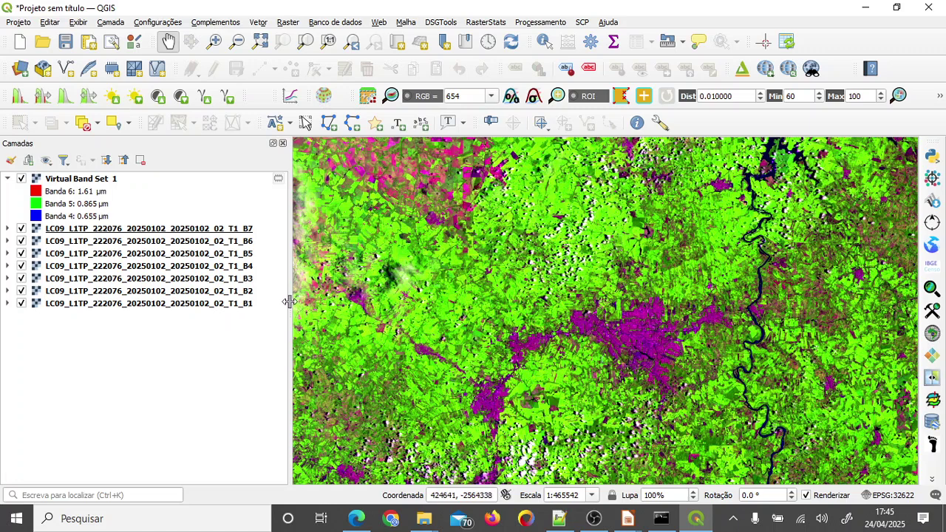
{"action": "left_click_drag", "start_coordinate": [289, 301], "coordinate": [260, 303]}
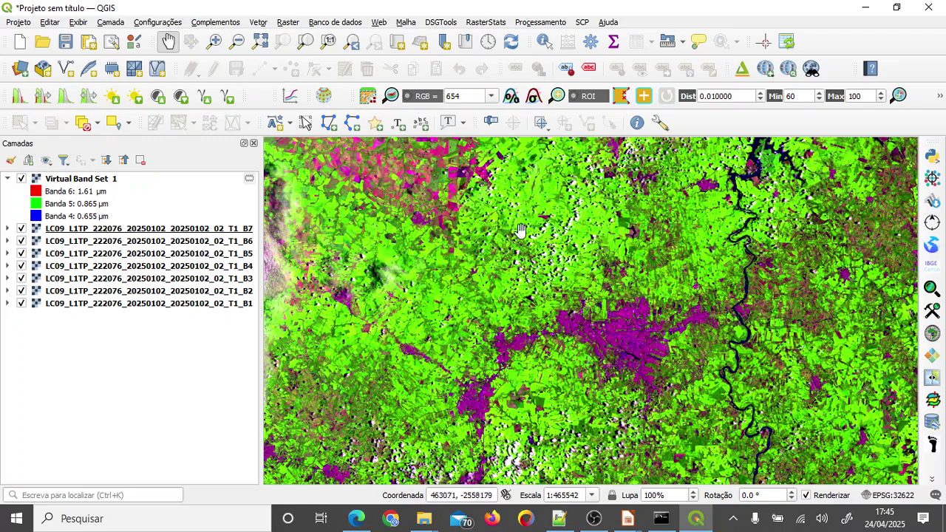
{"action": "scroll", "coordinate": [530, 266], "scroll_direction": "down", "scroll_amount": 1}
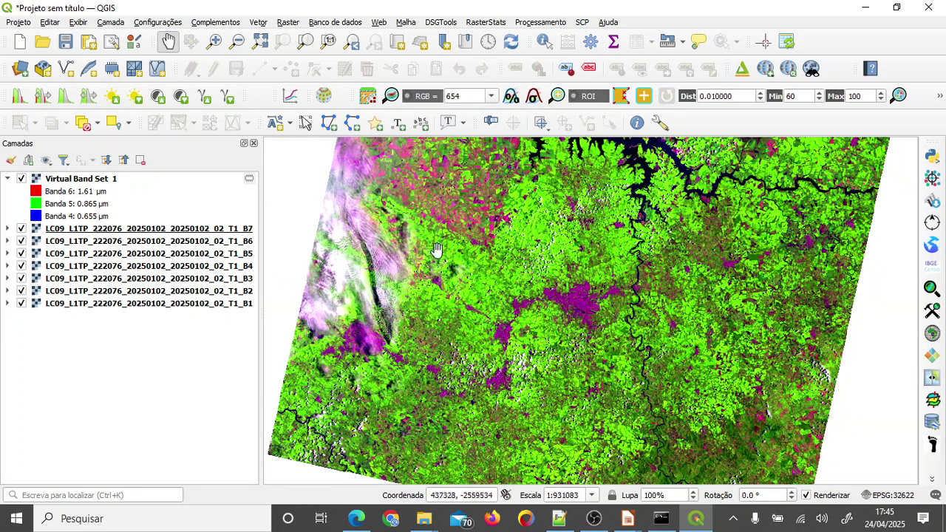
{"action": "left_click_drag", "start_coordinate": [483, 211], "coordinate": [421, 207]}
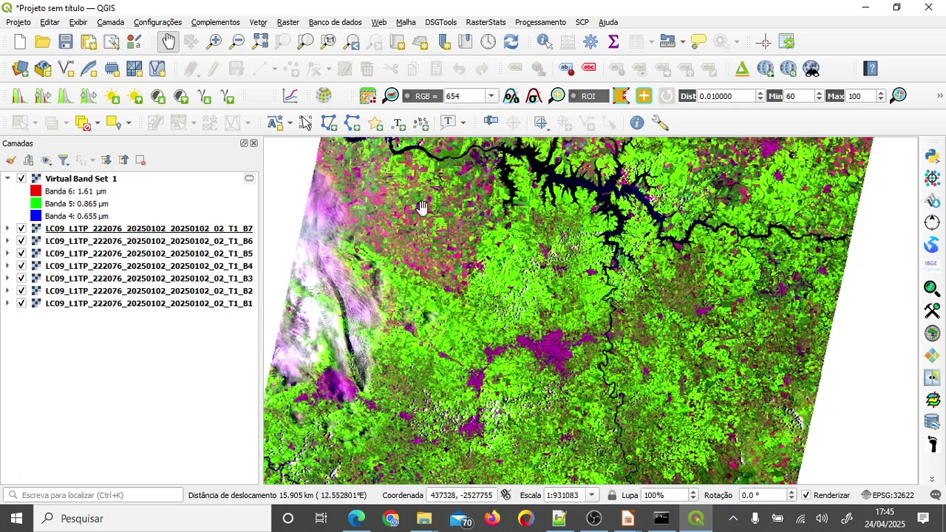
Change the band set's RGB composite to 432 and inspect the urban area at closer range
{"action": "left_click", "coordinate": [491, 96]}
{"action": "left_click", "coordinate": [494, 99]}
{"action": "left_click_drag", "start_coordinate": [477, 94], "coordinate": [411, 94]}
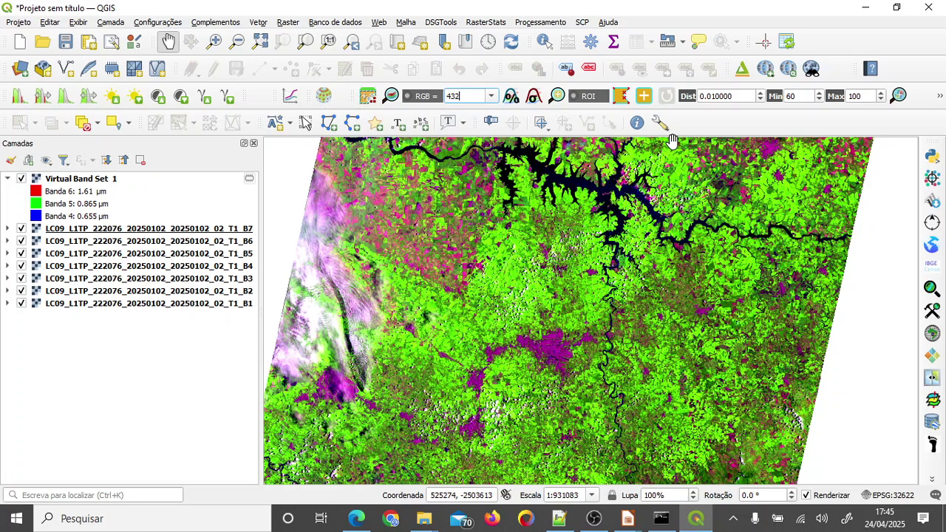
{"action": "key", "text": "Return"}
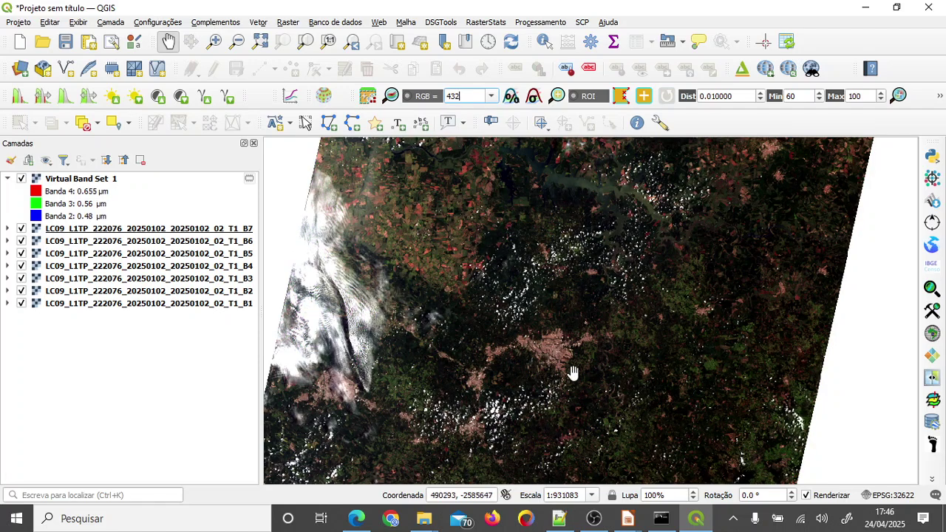
{"action": "scroll", "coordinate": [571, 368], "scroll_direction": "up", "scroll_amount": 1}
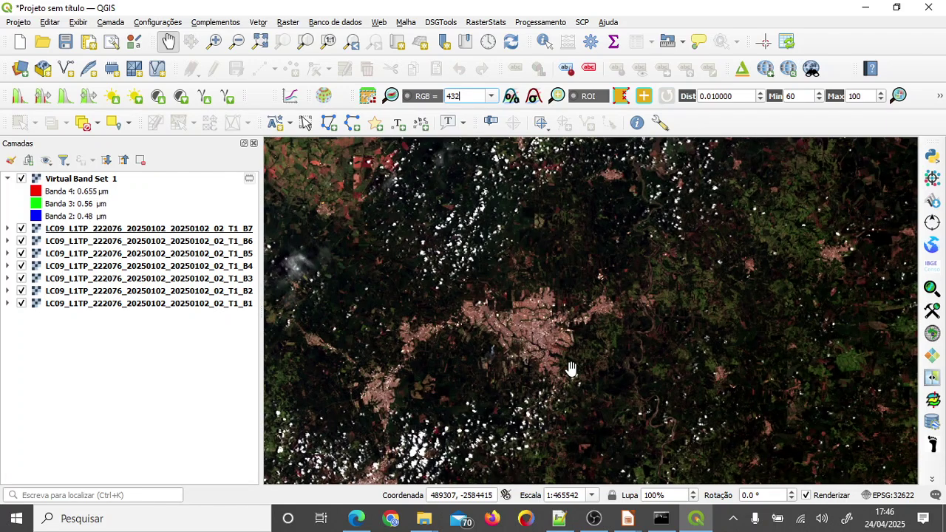
{"action": "scroll", "coordinate": [571, 368], "scroll_direction": "up", "scroll_amount": 1}
{"action": "left_click_drag", "start_coordinate": [484, 344], "coordinate": [464, 256]}
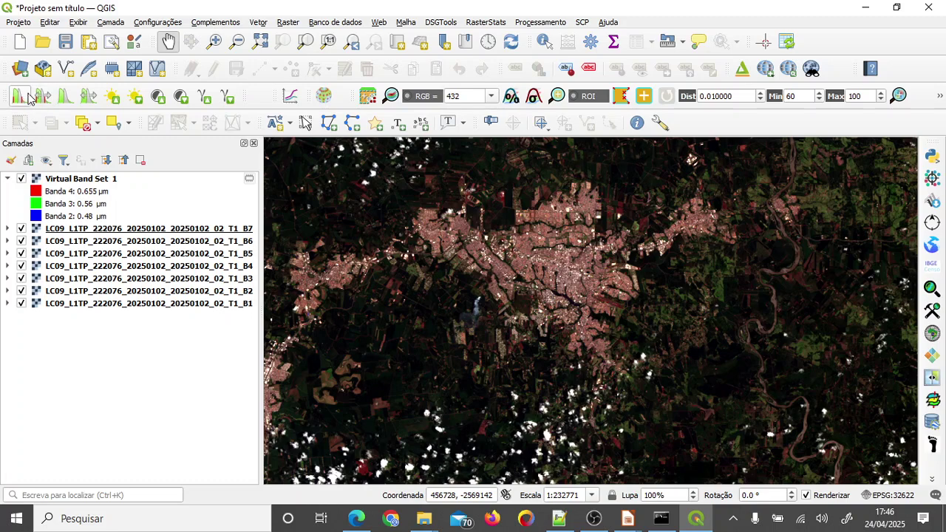
Apply a local cumulative cut stretch to the Virtual Band Set 1 layer and inspect the urban area at closer range
{"action": "right_click", "coordinate": [310, 44]}
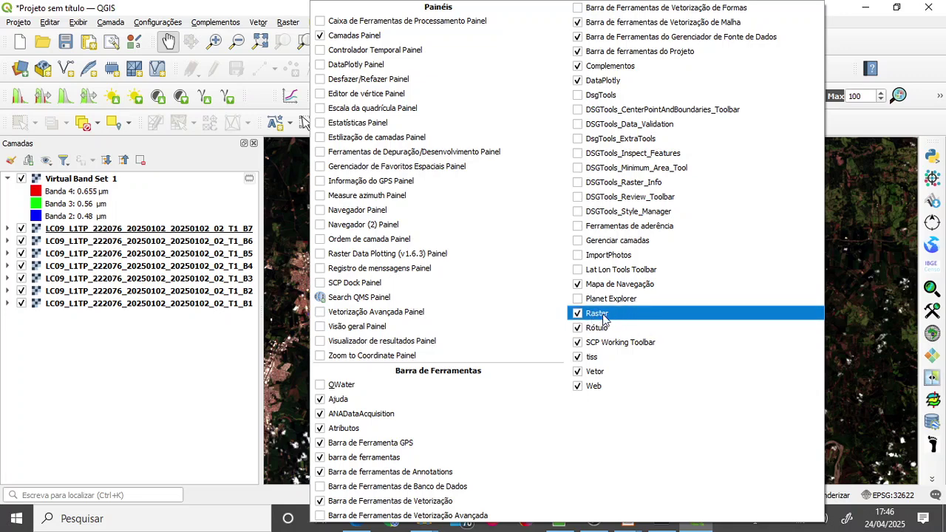
{"action": "left_click", "coordinate": [229, 7]}
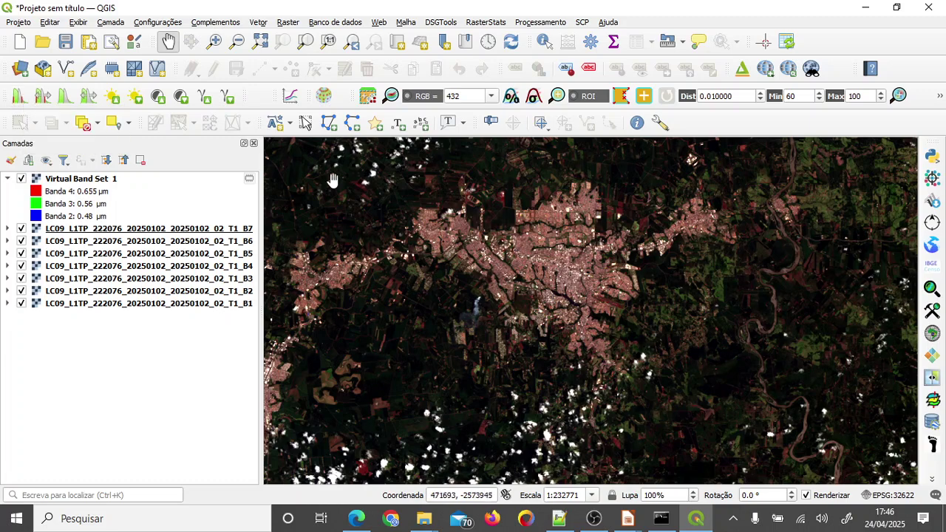
{"action": "left_click", "coordinate": [23, 102]}
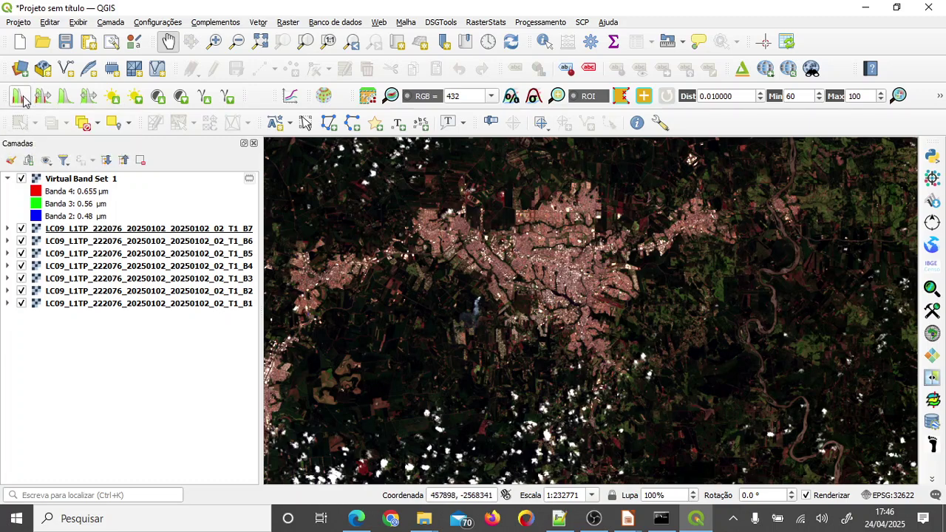
{"action": "left_click", "coordinate": [111, 182]}
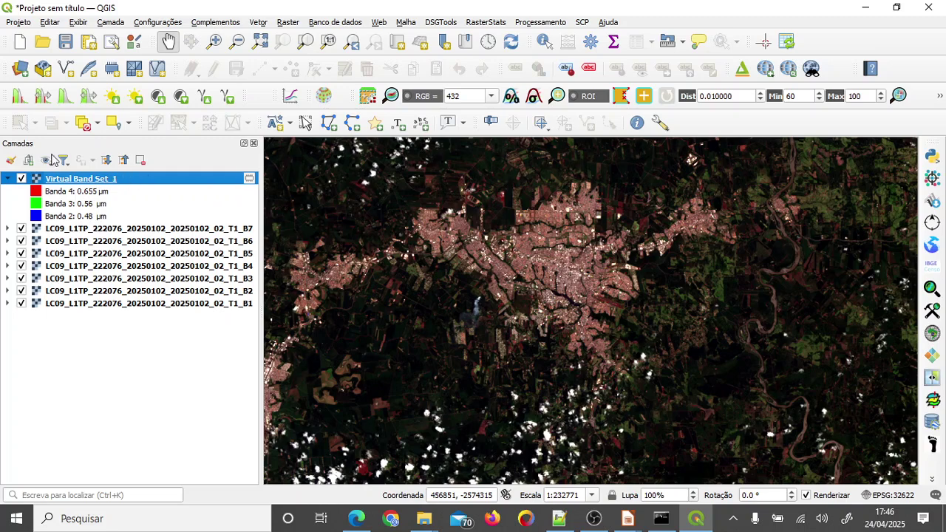
{"action": "left_click", "coordinate": [19, 96]}
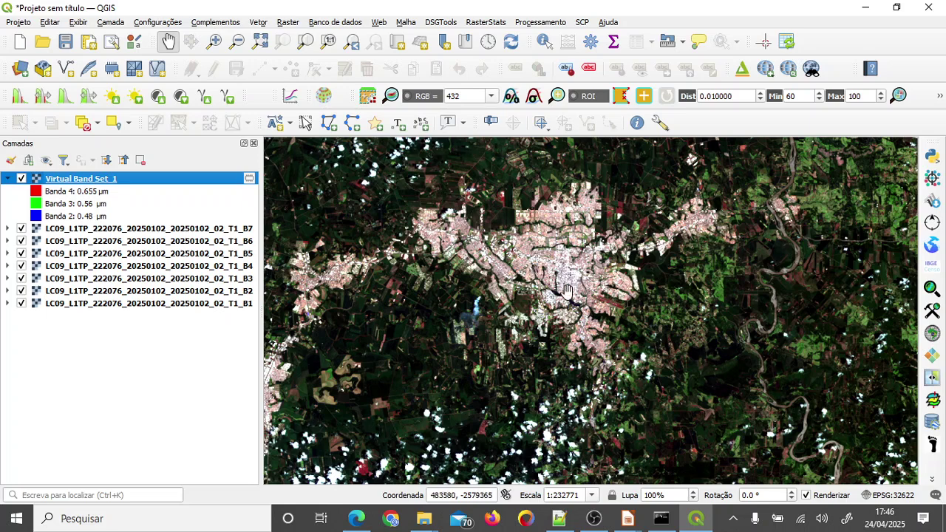
{"action": "scroll", "coordinate": [564, 310], "scroll_direction": "up", "scroll_amount": 1}
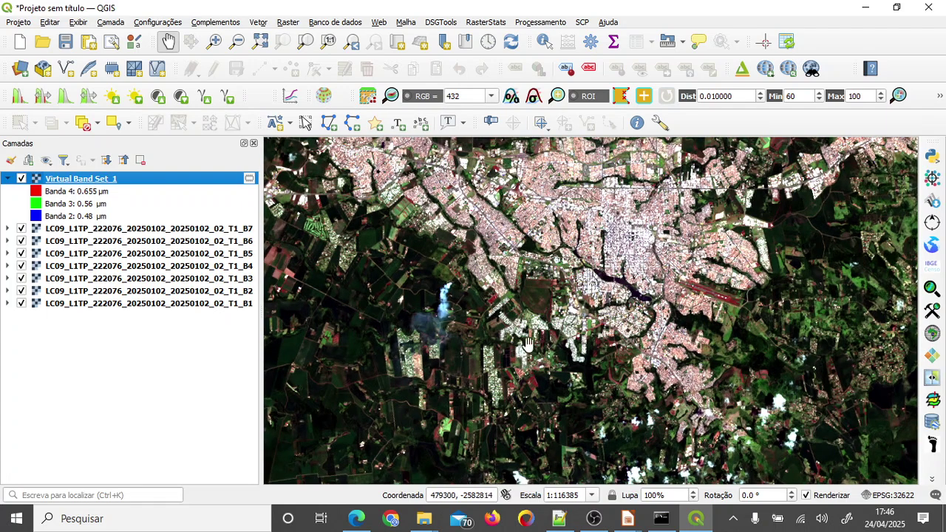
{"action": "scroll", "coordinate": [565, 234], "scroll_direction": "up", "scroll_amount": 1}
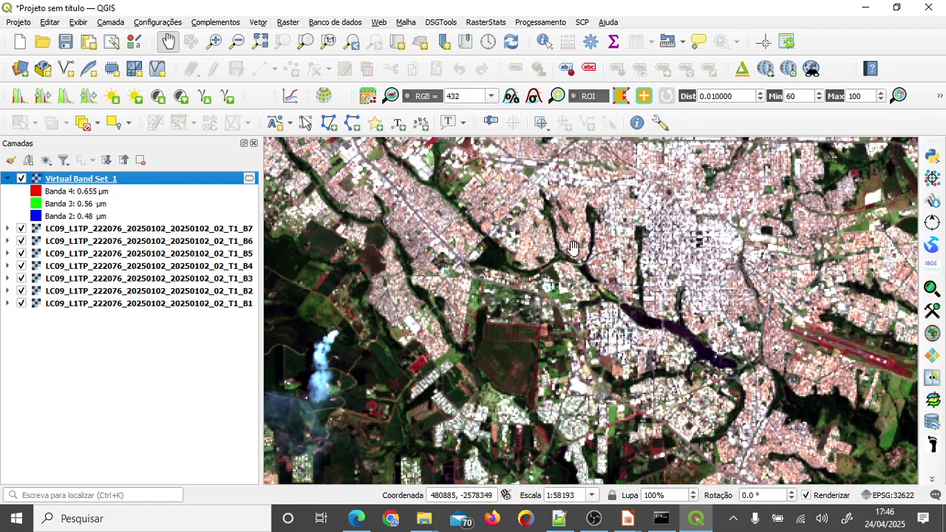
{"action": "scroll", "coordinate": [570, 245], "scroll_direction": "down", "scroll_amount": 1}
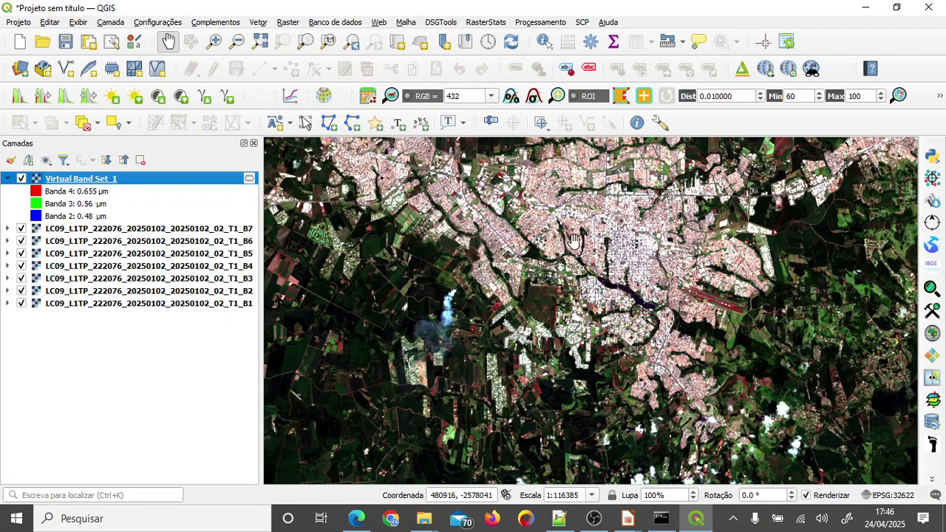
Compare the RGB composites 654 and 432 on the map, leaving the band set displayed as 654 around the urban area
{"action": "left_click", "coordinate": [492, 98]}
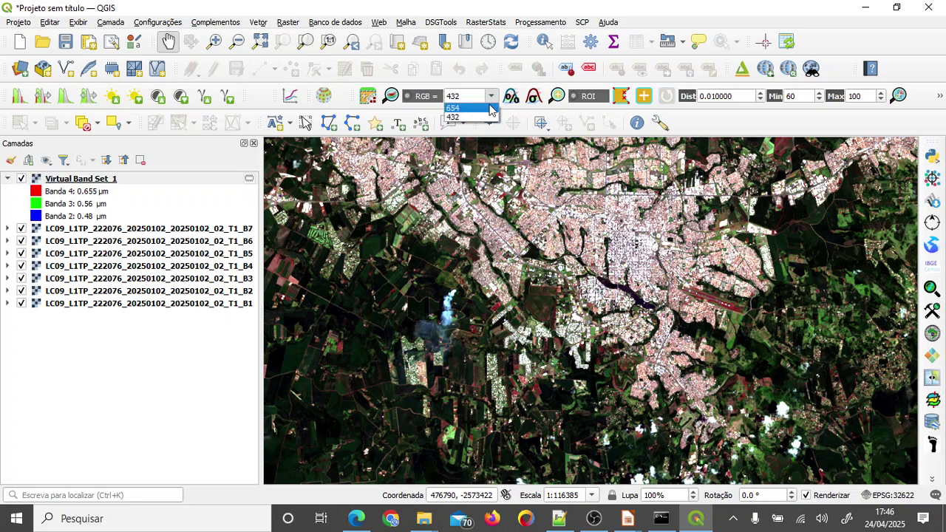
{"action": "left_click", "coordinate": [454, 108]}
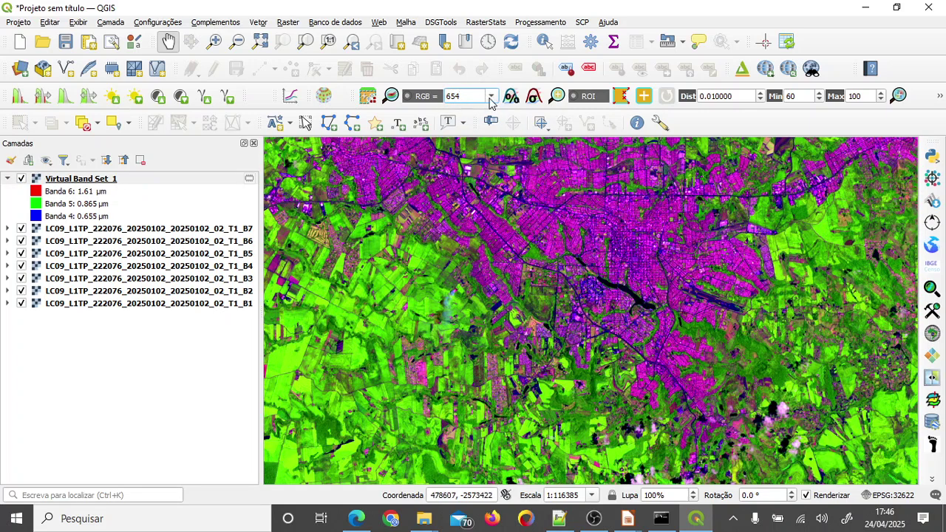
{"action": "left_click", "coordinate": [489, 98]}
{"action": "left_click", "coordinate": [488, 118]}
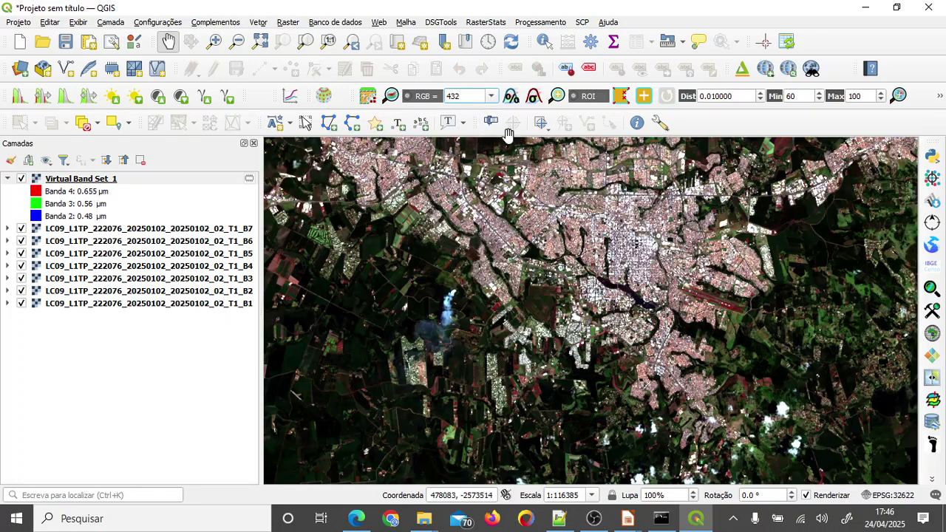
{"action": "left_click", "coordinate": [492, 98]}
{"action": "left_click", "coordinate": [491, 100]}
{"action": "left_click", "coordinate": [491, 102]}
{"action": "left_click", "coordinate": [466, 106]}
{"action": "scroll", "coordinate": [564, 271], "scroll_direction": "down", "scroll_amount": 1}
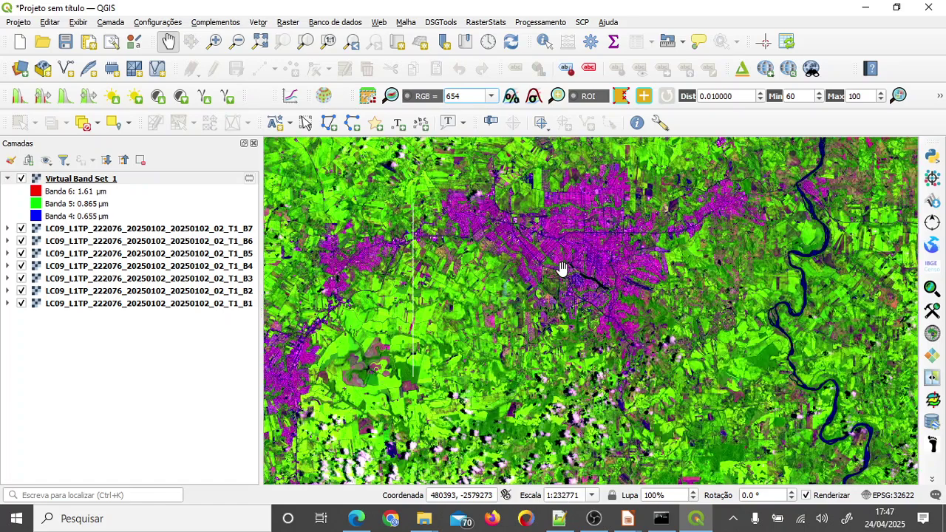
{"action": "left_click_drag", "start_coordinate": [605, 288], "coordinate": [567, 305]}
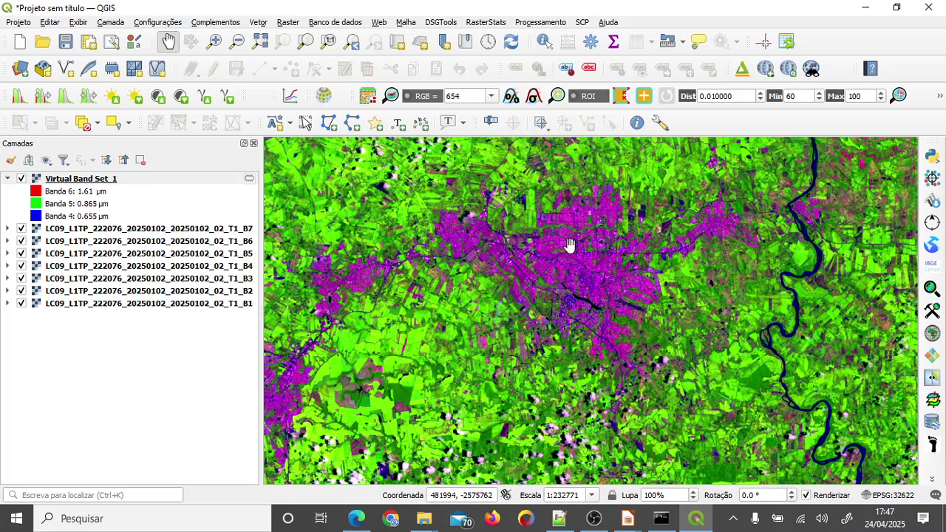
{"action": "left_click_drag", "start_coordinate": [584, 274], "coordinate": [619, 267]}
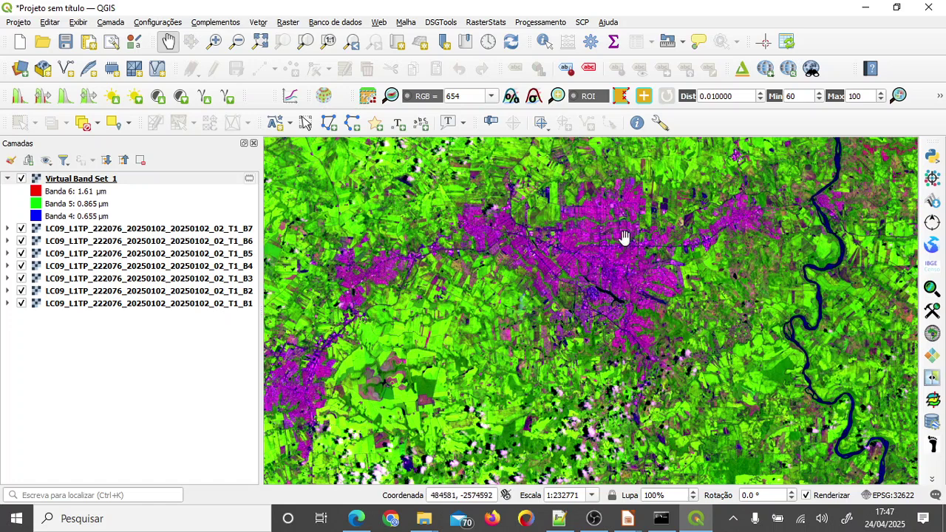
Measure the area of a rectangle spanning the visible map in square kilometres, then close the measurement
{"action": "left_click", "coordinate": [684, 44]}
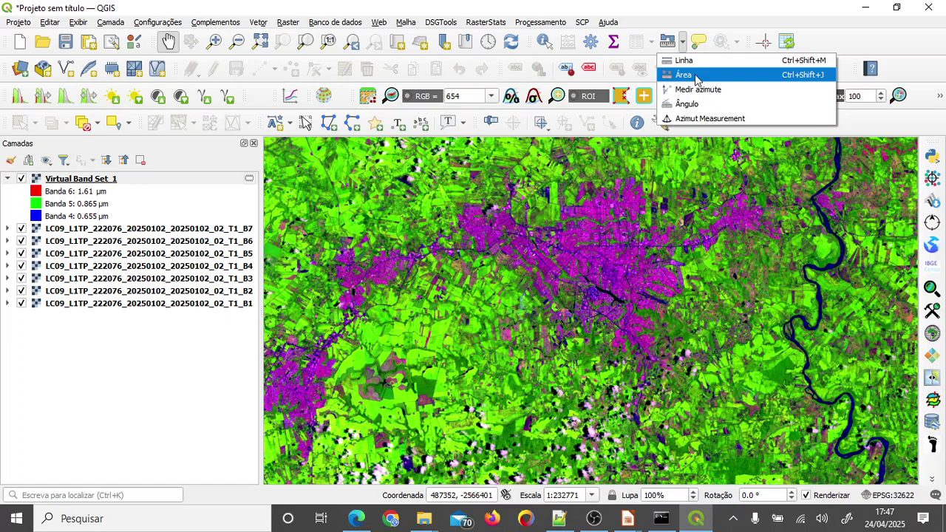
{"action": "left_click", "coordinate": [695, 77]}
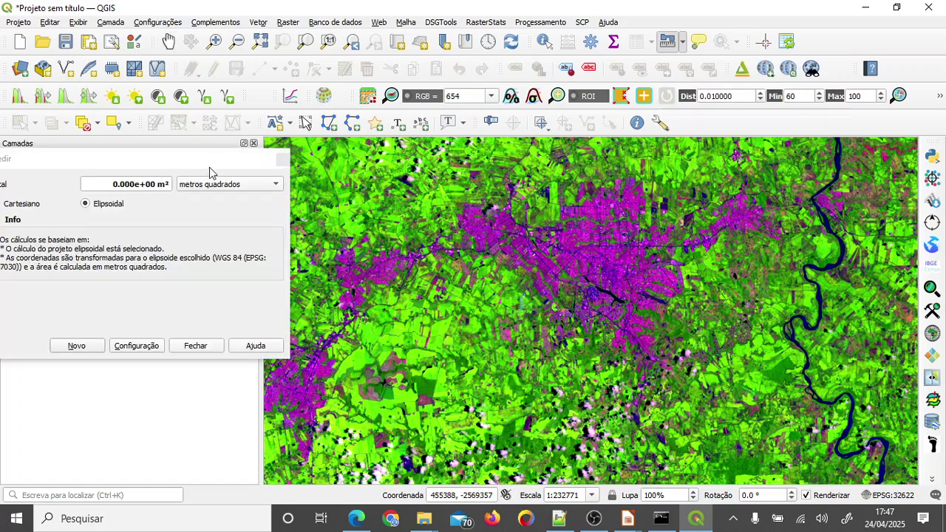
{"action": "left_click_drag", "start_coordinate": [207, 160], "coordinate": [166, 168]}
{"action": "left_click", "coordinate": [198, 194]}
{"action": "left_click", "coordinate": [207, 204]}
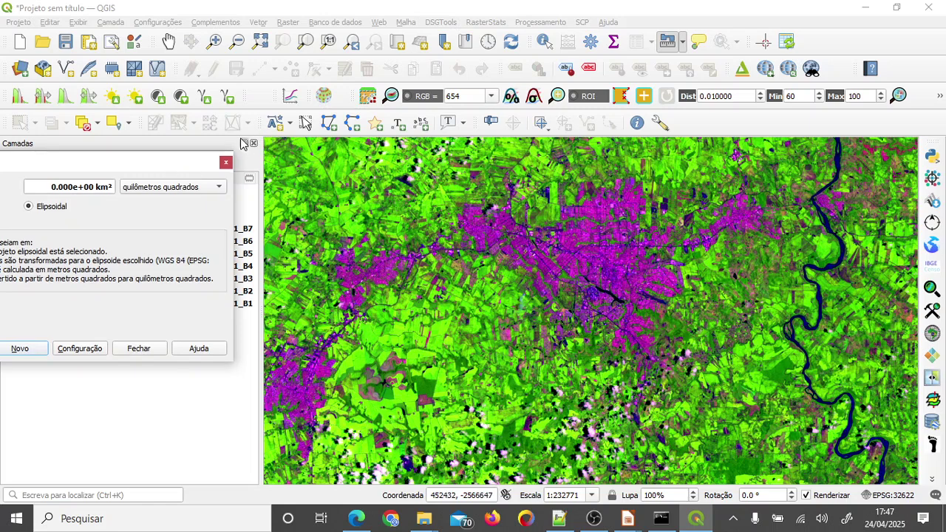
{"action": "left_click", "coordinate": [272, 143]}
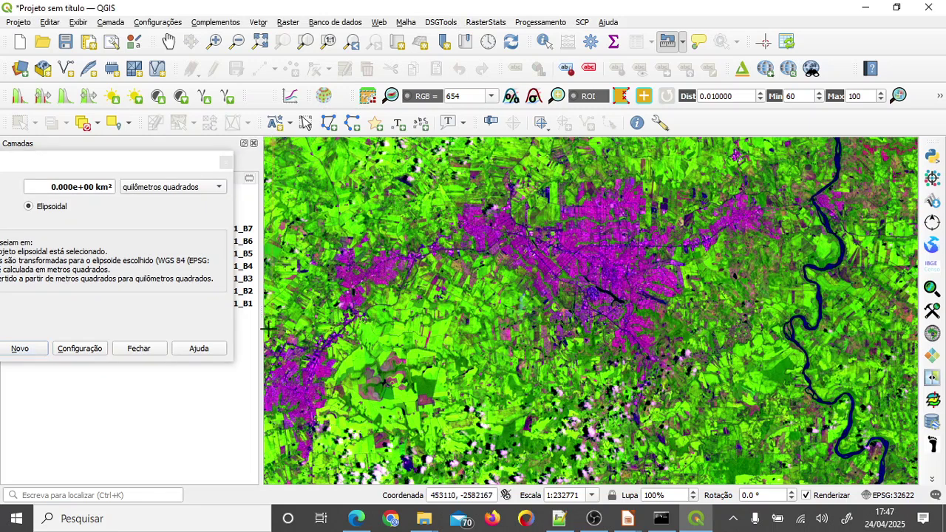
{"action": "left_click", "coordinate": [268, 478]}
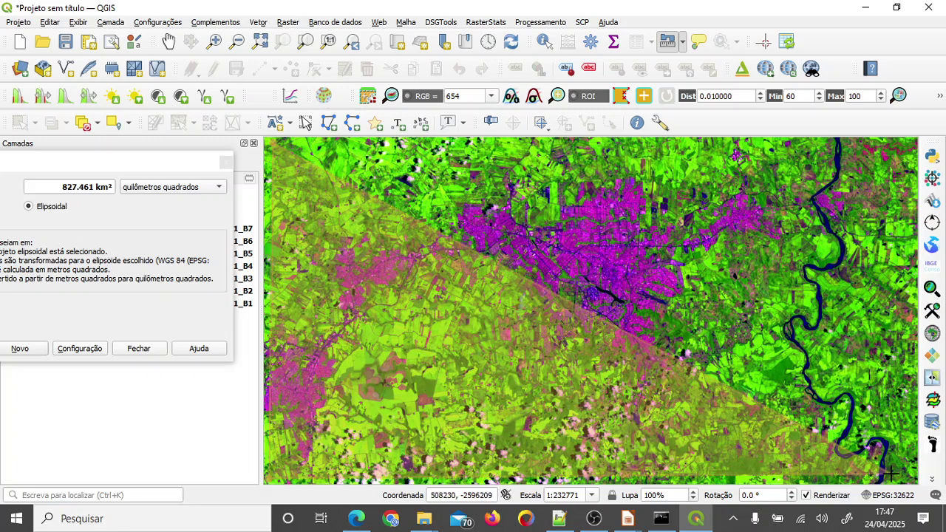
{"action": "left_click", "coordinate": [911, 478]}
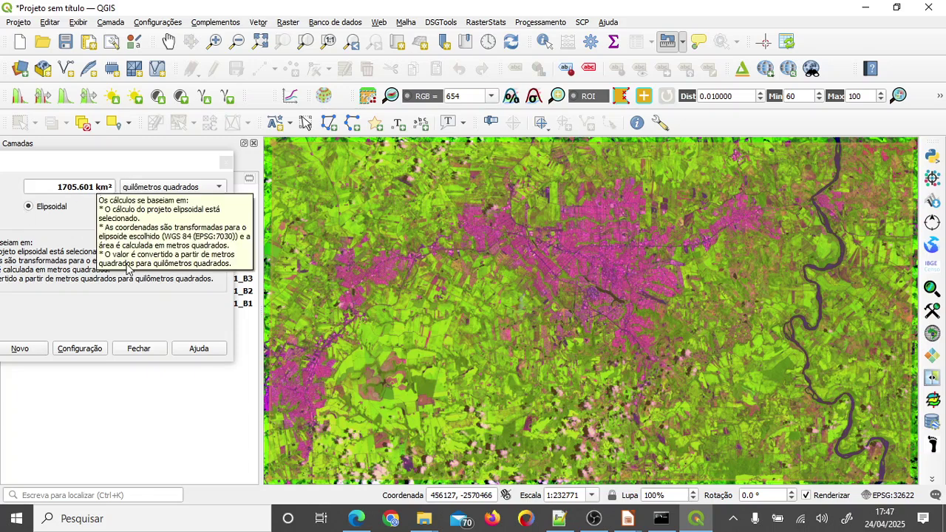
{"action": "left_click", "coordinate": [138, 349]}
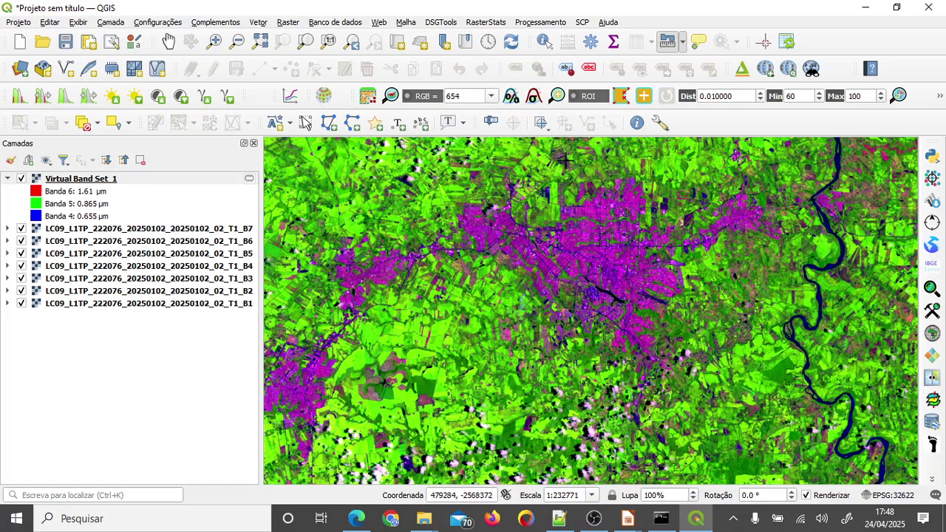
Open SCP's Clip raster bands tool with clipping by coordinates and move its window clear of the map
{"action": "left_click", "coordinate": [583, 22]}
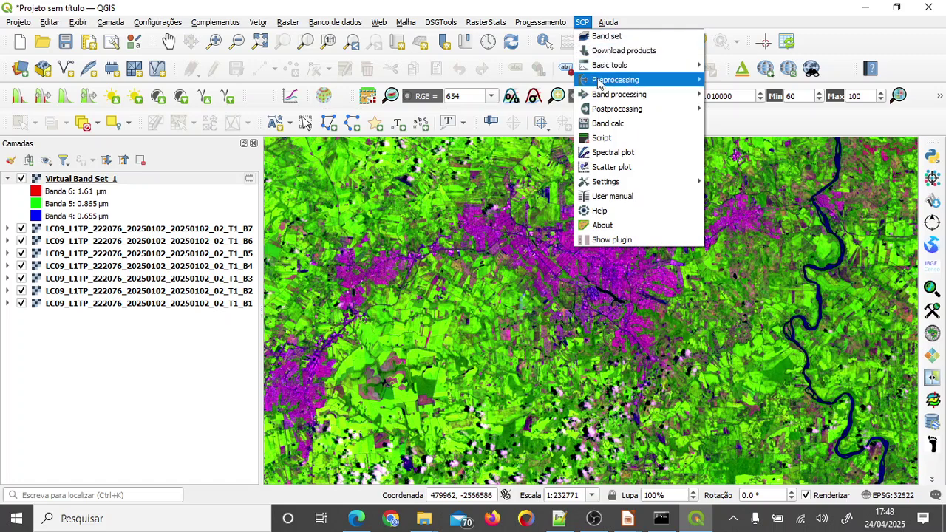
{"action": "mouse_move", "coordinate": [597, 83]}
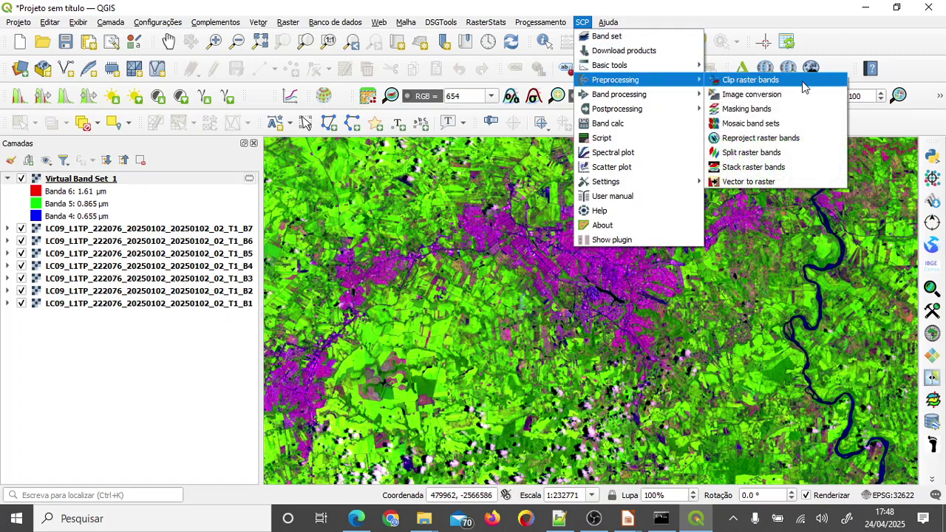
{"action": "left_click", "coordinate": [750, 79]}
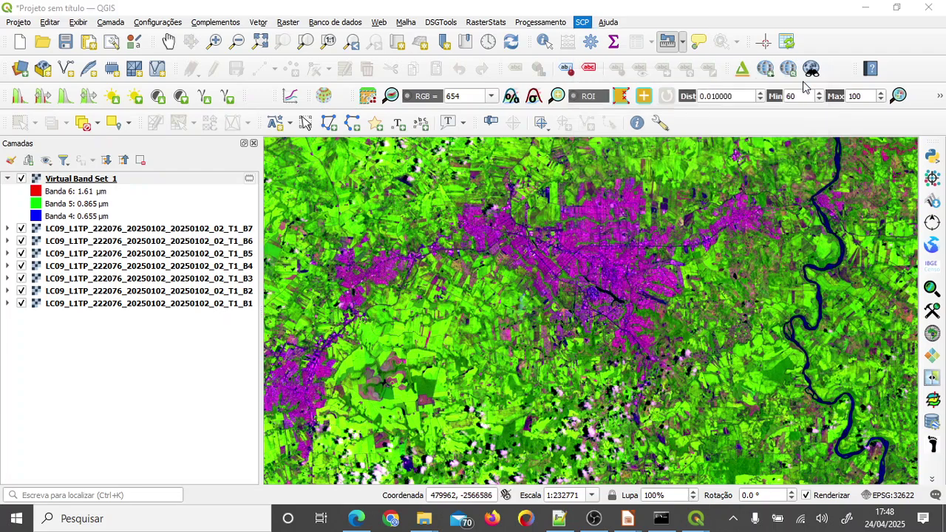
{"action": "left_click_drag", "start_coordinate": [363, 85], "coordinate": [243, 64]}
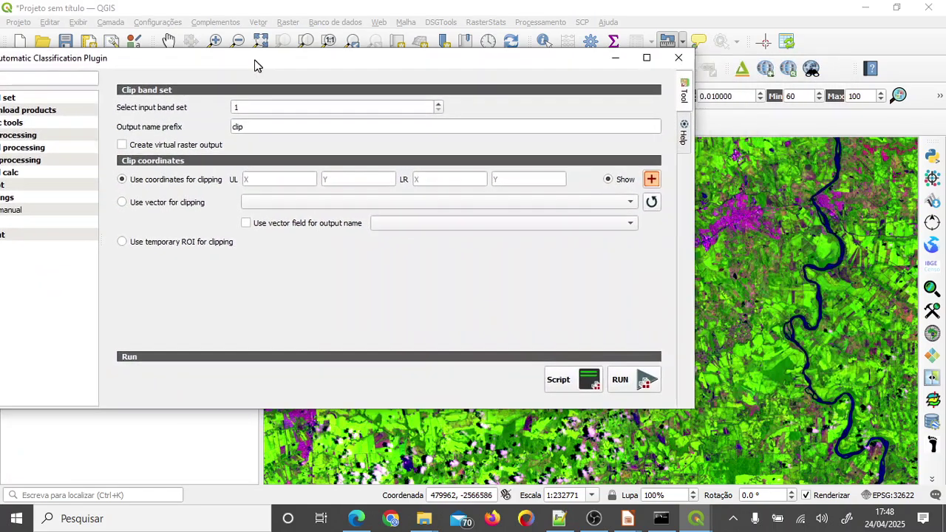
{"action": "left_click", "coordinate": [601, 178]}
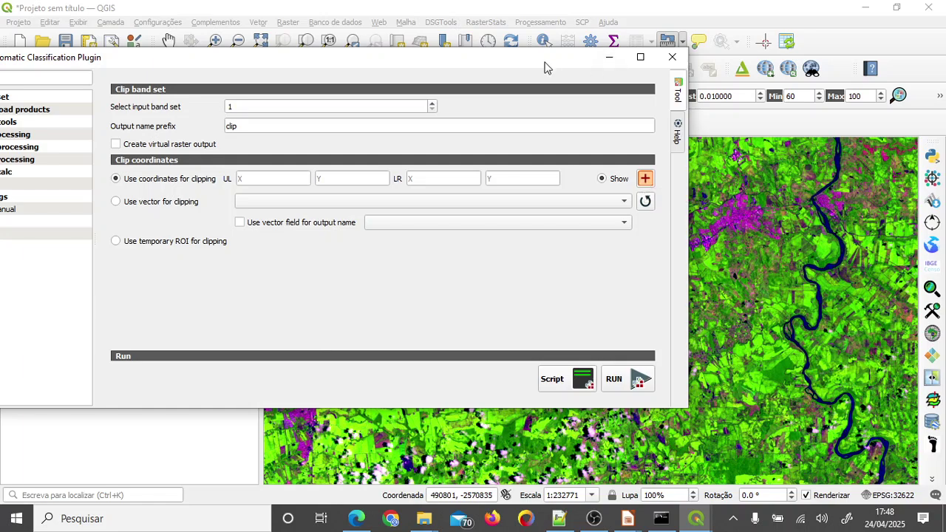
{"action": "left_click_drag", "start_coordinate": [548, 66], "coordinate": [89, 130]}
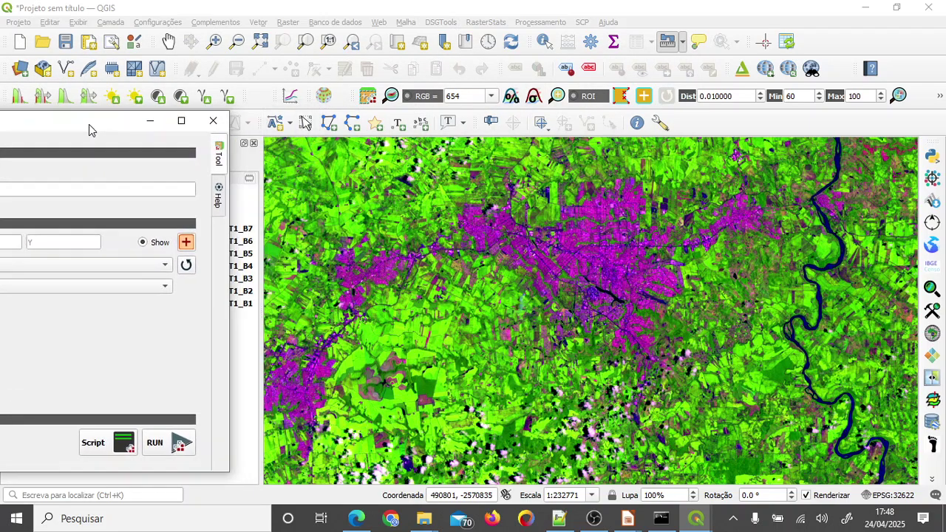
Draw the clip rectangle around the urban area from about UL 454464.460, -2567632.7 to LR 508784.434, -2595531.8 and return to the clip settings
{"action": "left_click", "coordinate": [186, 243]}
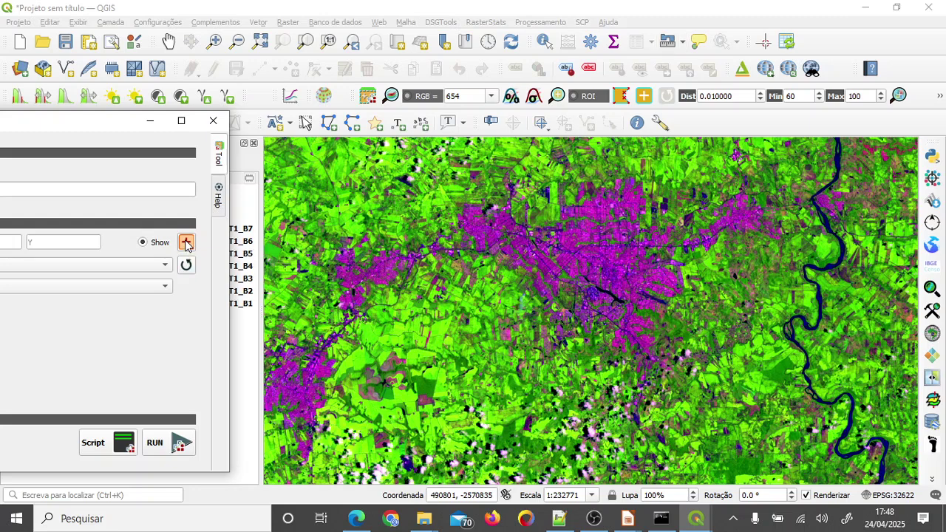
{"action": "left_click", "coordinate": [273, 146]}
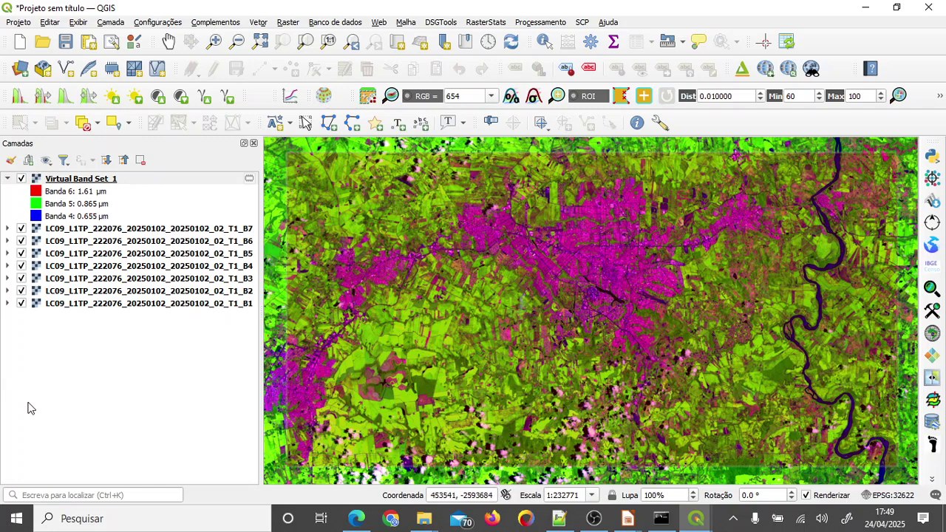
{"action": "mouse_move", "coordinate": [695, 518]}
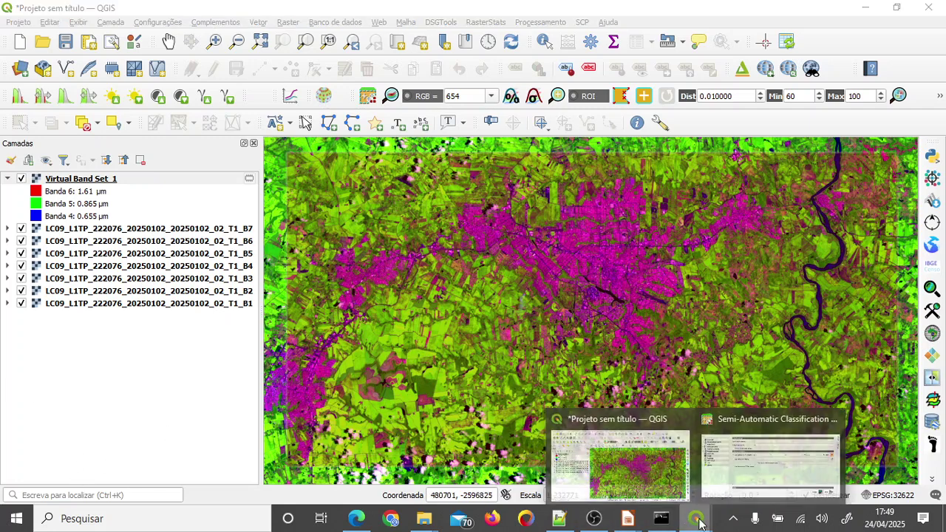
{"action": "left_click", "coordinate": [778, 469]}
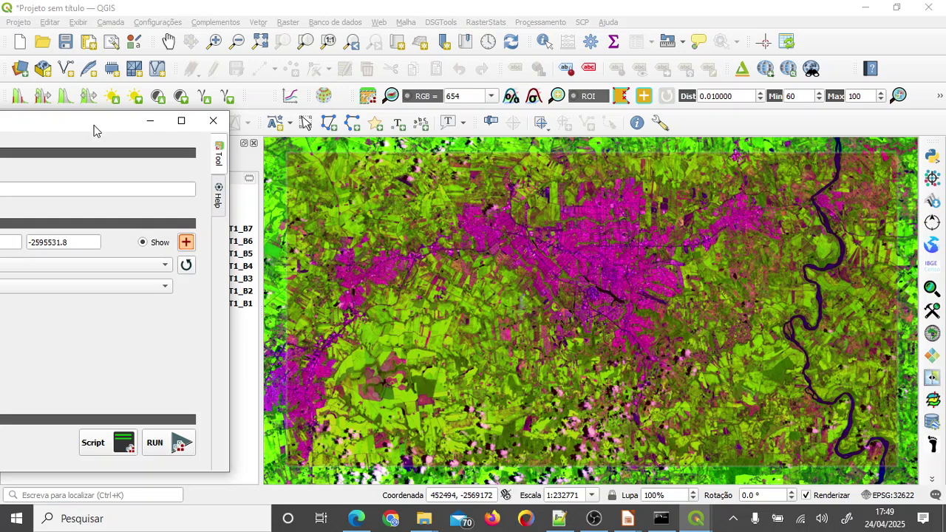
{"action": "left_click_drag", "start_coordinate": [93, 127], "coordinate": [481, 64]}
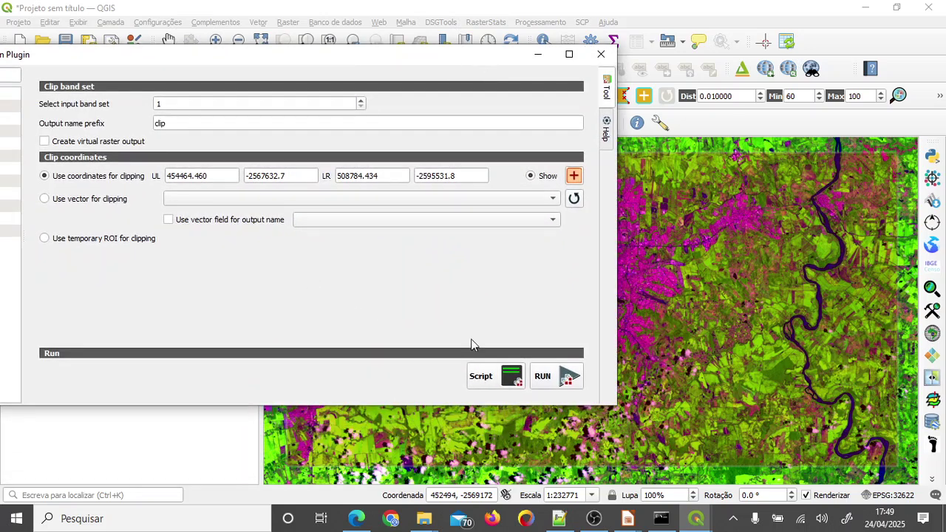
Run the band clipping and browse to D:\data\utfpr\dados_espaciais\landsat9 for the output directory
{"action": "left_click", "coordinate": [560, 377]}
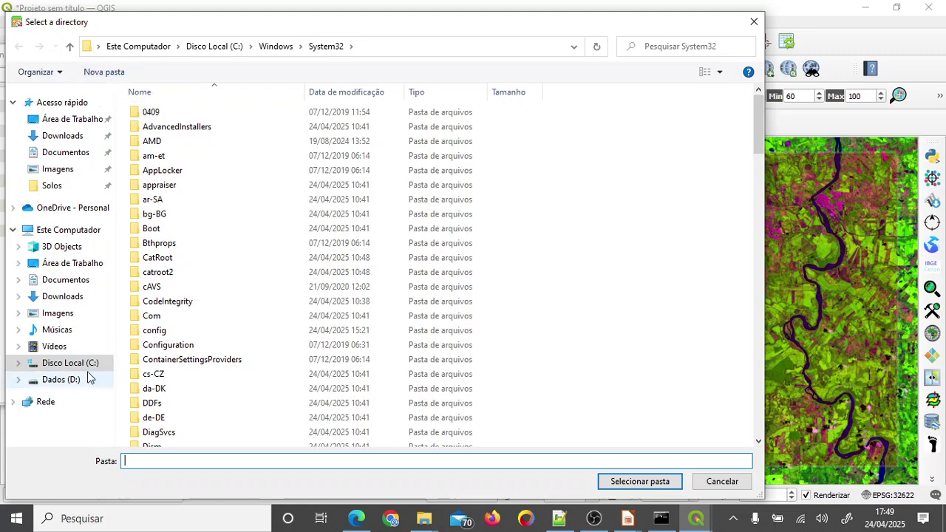
{"action": "left_click", "coordinate": [63, 379]}
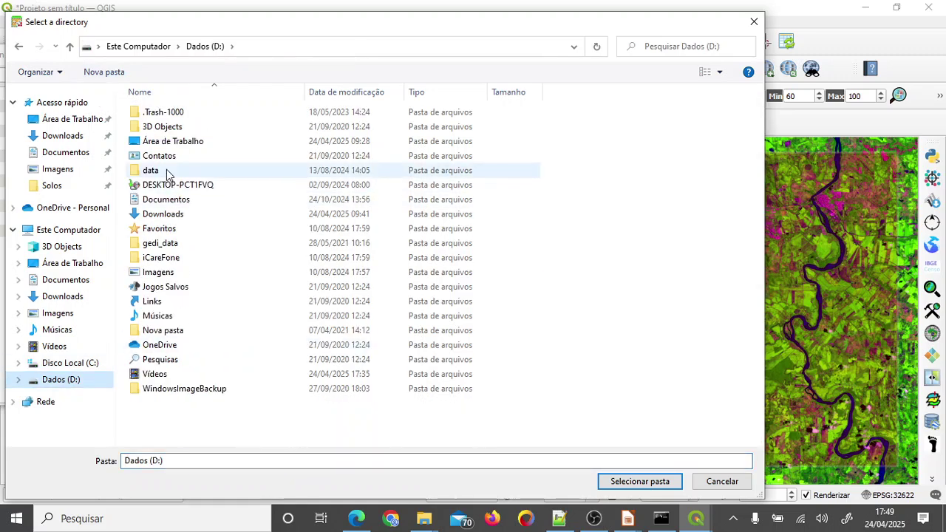
{"action": "double_click", "coordinate": [179, 170]}
{"action": "left_click", "coordinate": [243, 199]}
{"action": "type", "text": "utfpr"}
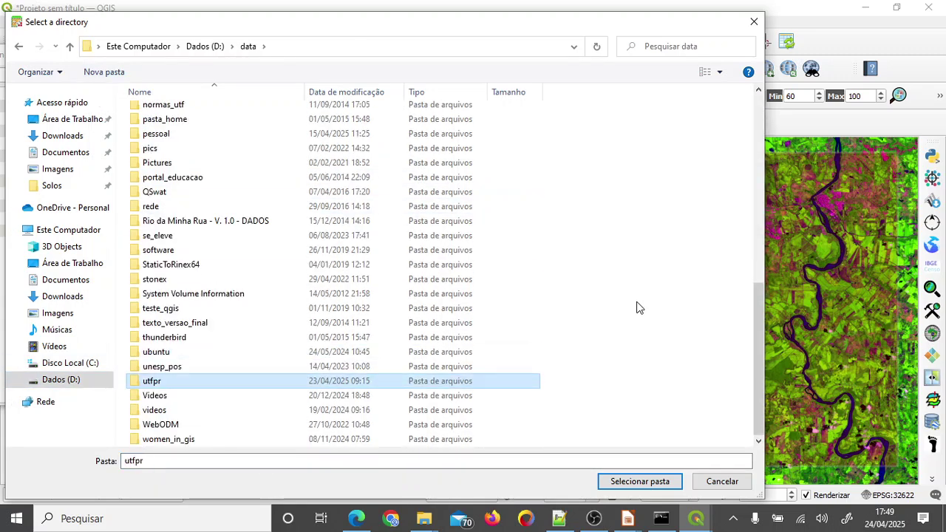
{"action": "key", "text": "Return"}
{"action": "type", "text": "dados_espaciais"}
{"action": "key", "text": "Return"}
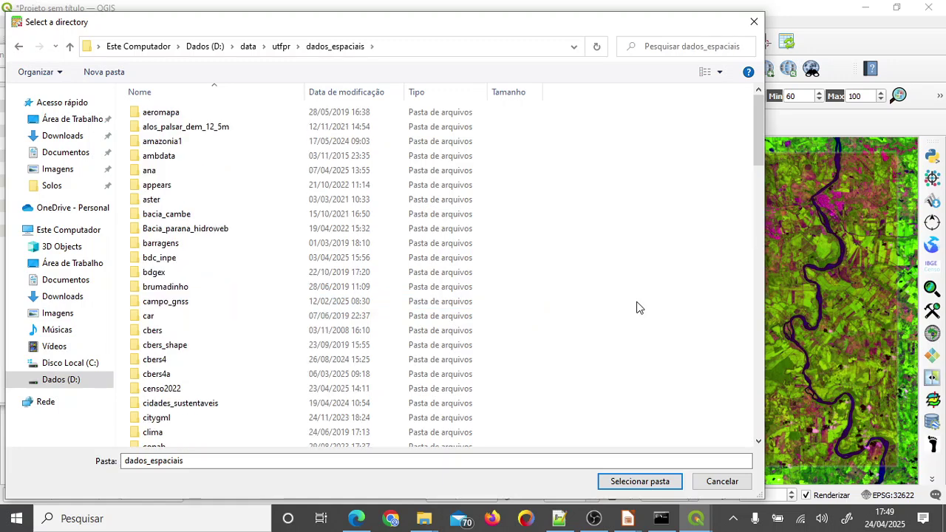
{"action": "type", "text": "landsat_ortoretificada"}
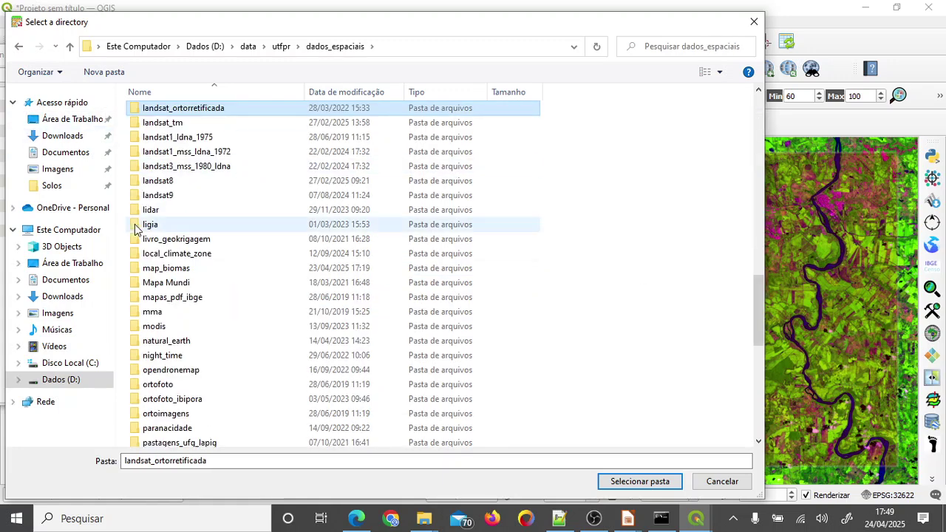
{"action": "double_click", "coordinate": [158, 197]}
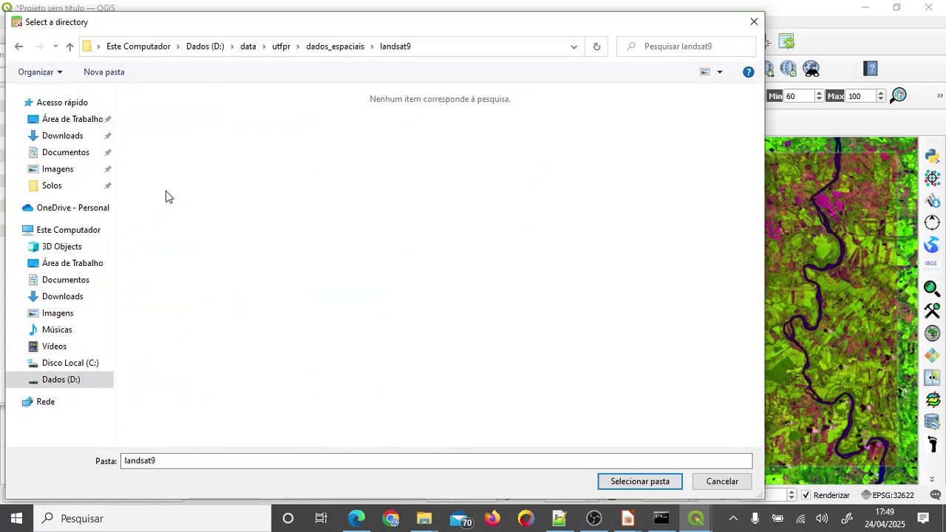
Create a folder named recorte inside landsat9 and select it as the output directory for the clipped bands
{"action": "left_click", "coordinate": [103, 69]}
{"action": "type", "text": "recorte"}
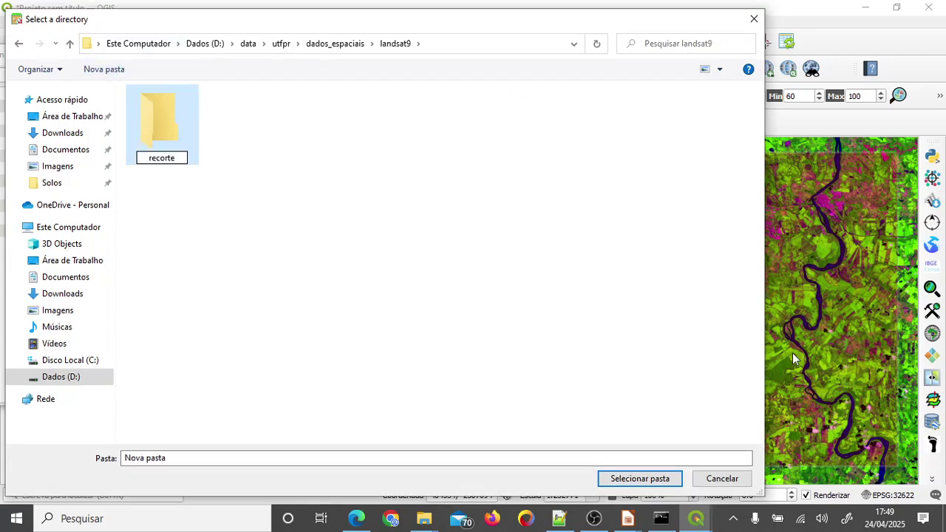
{"action": "key", "text": "Return"}
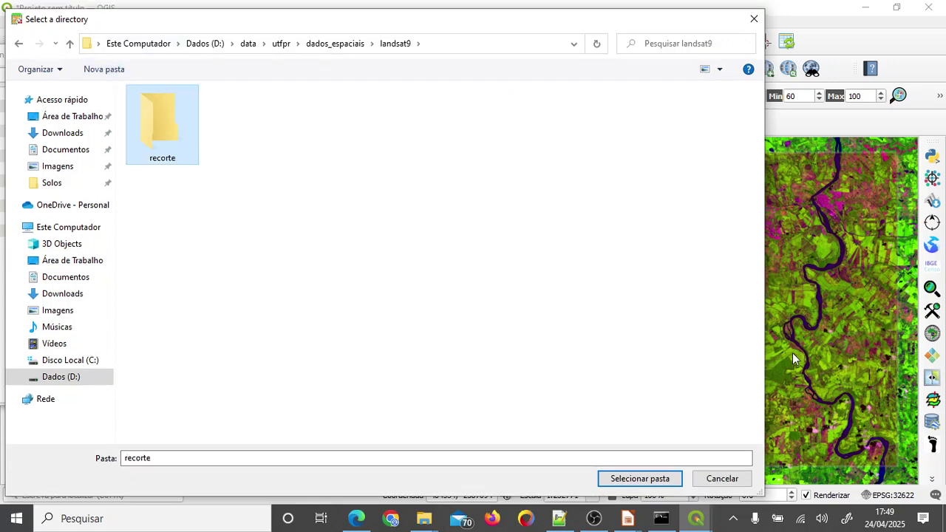
{"action": "key", "text": "Return"}
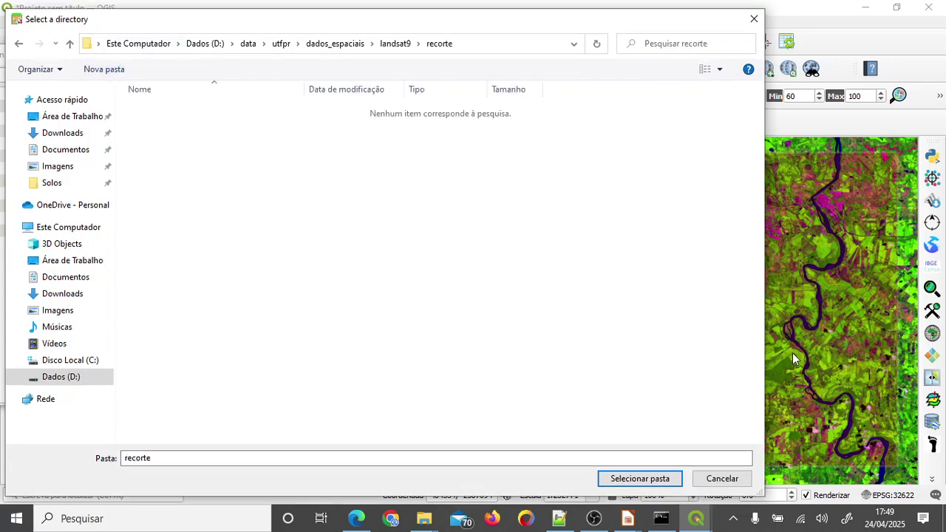
{"action": "left_click", "coordinate": [639, 478]}
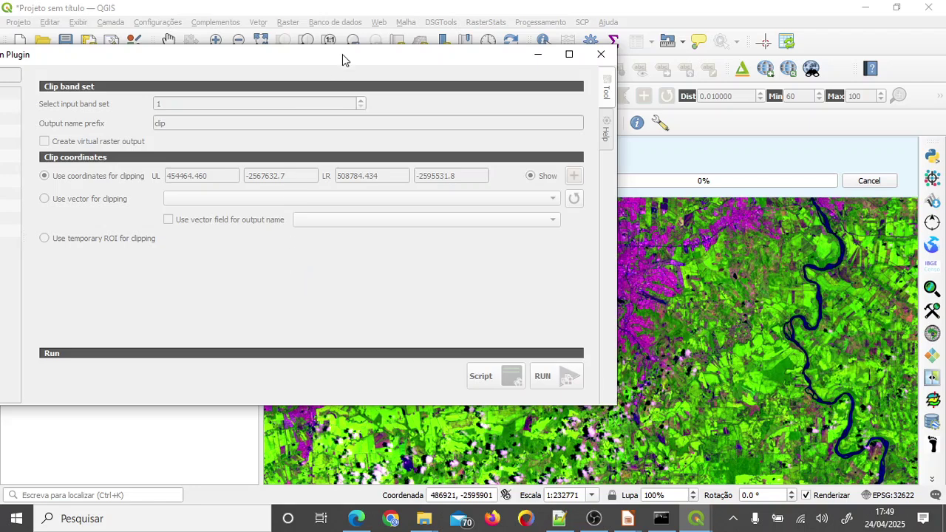
Move the Semi-Automatic Classification Plugin window aside while the clip runs, and close it once the clipped bands are loaded
{"action": "left_click_drag", "start_coordinate": [342, 54], "coordinate": [356, 215]}
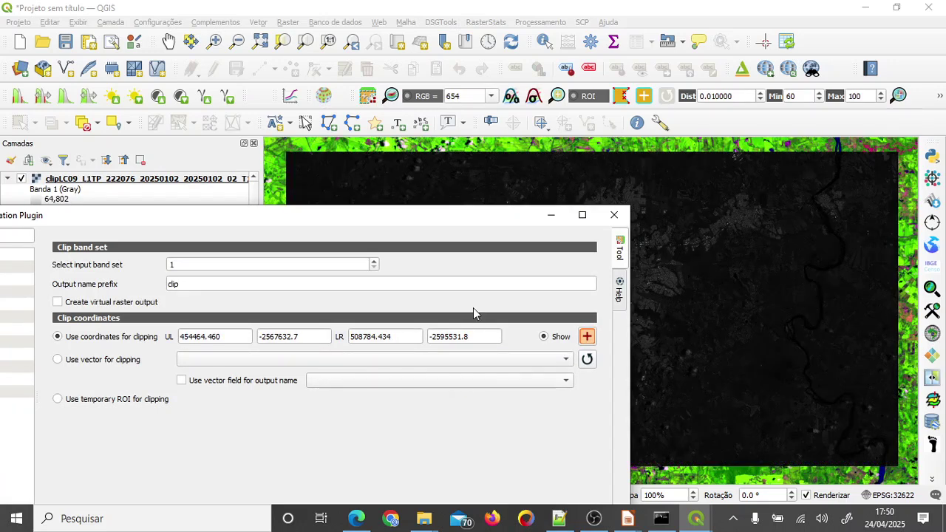
{"action": "left_click_drag", "start_coordinate": [463, 223], "coordinate": [573, 71]}
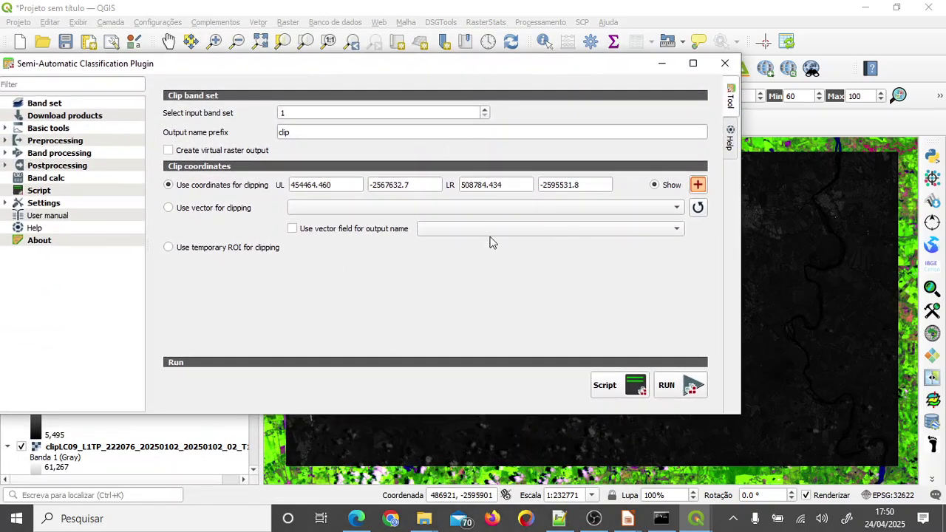
{"action": "left_click", "coordinate": [725, 65]}
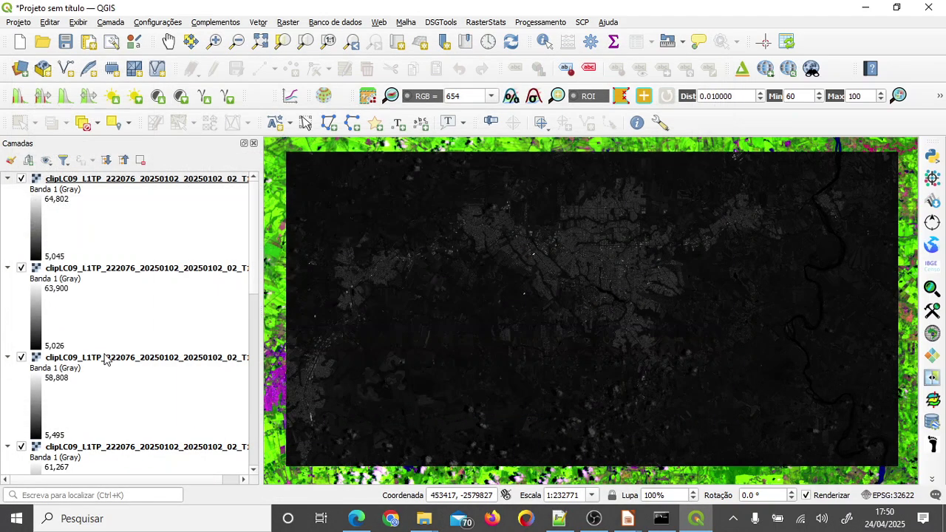
Collapse all layer legends and widen the layer list enough to show the full names of the clipped bands
{"action": "left_click", "coordinate": [124, 164]}
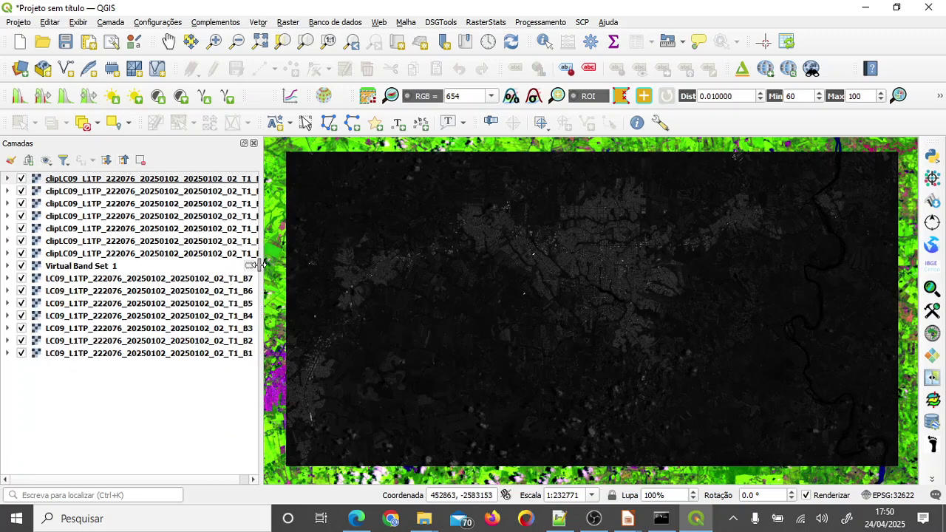
{"action": "left_click_drag", "start_coordinate": [258, 264], "coordinate": [323, 264]}
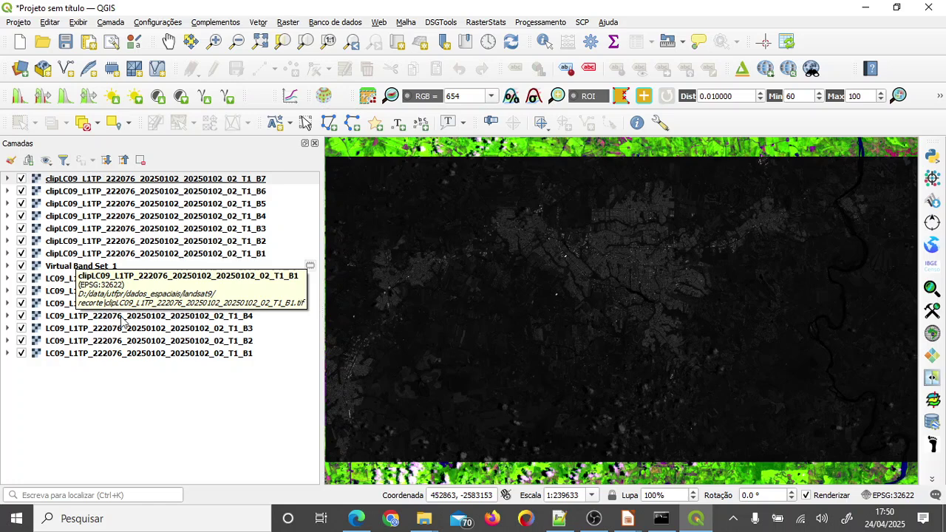
{"action": "left_click_drag", "start_coordinate": [319, 318], "coordinate": [312, 317]}
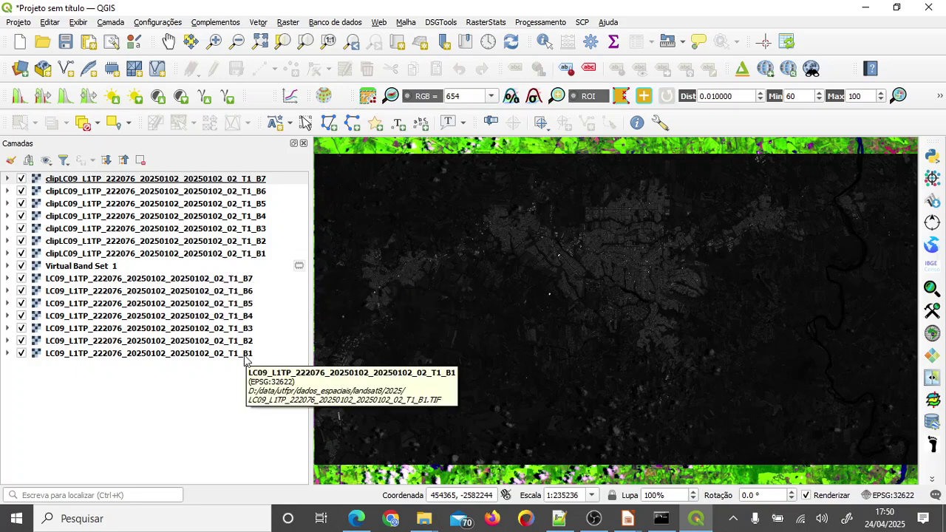
Check the file size of the original LC09 band B1 in its layer information, then close the properties
{"action": "double_click", "coordinate": [200, 355]}
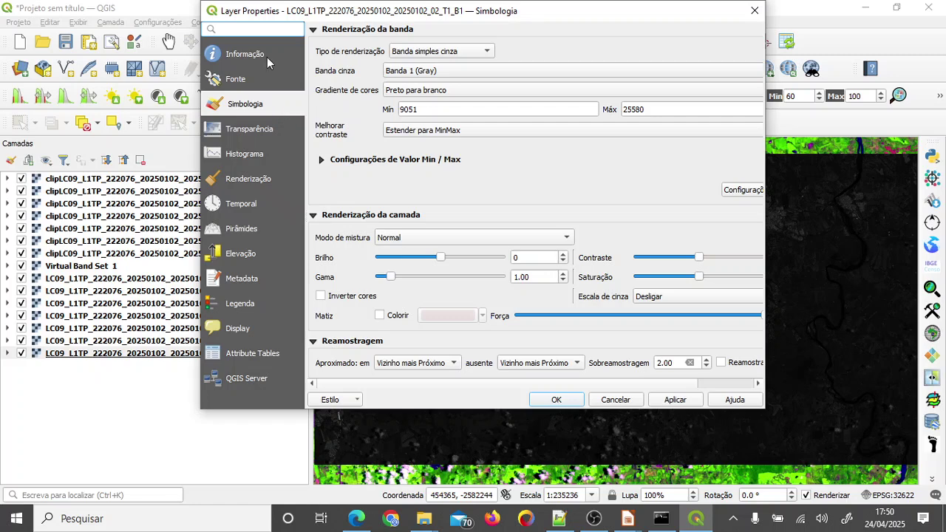
{"action": "left_click", "coordinate": [267, 54]}
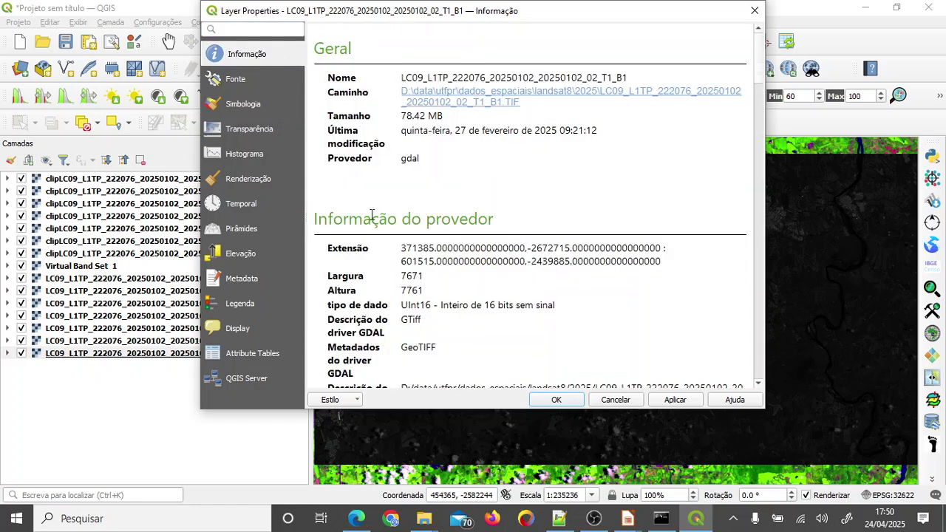
{"action": "left_click_drag", "start_coordinate": [402, 118], "coordinate": [454, 119]}
{"action": "left_click", "coordinate": [456, 120]}
{"action": "left_click", "coordinate": [754, 11]}
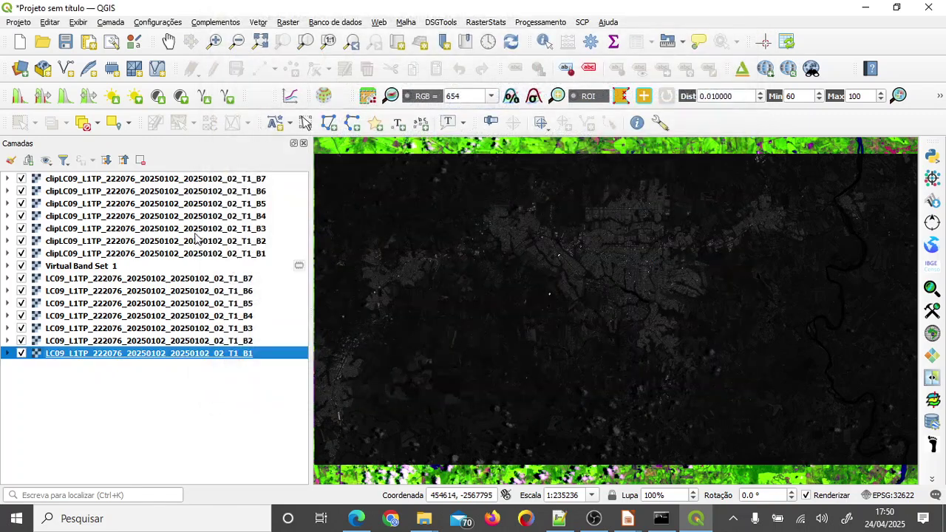
Check the file size of the clipped band B1 in its layer information for comparison, then close the properties
{"action": "left_click", "coordinate": [195, 254]}
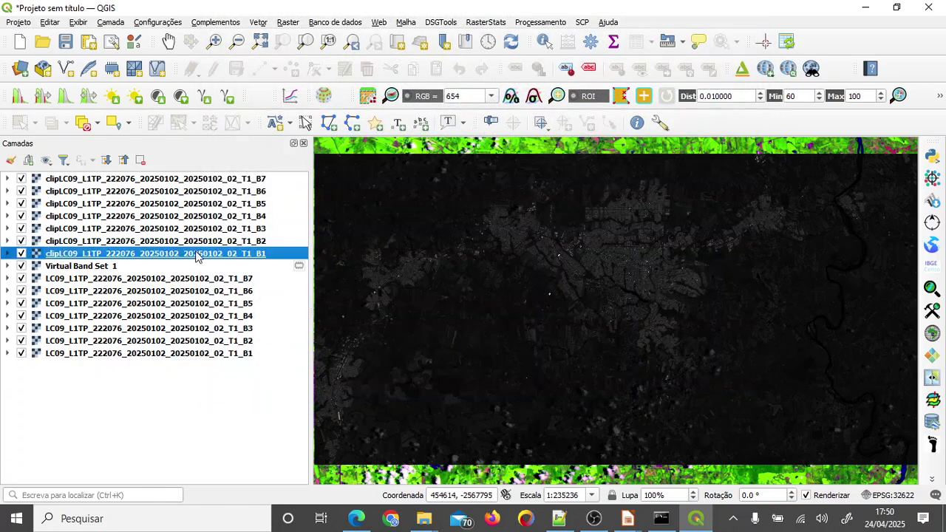
{"action": "double_click", "coordinate": [195, 254]}
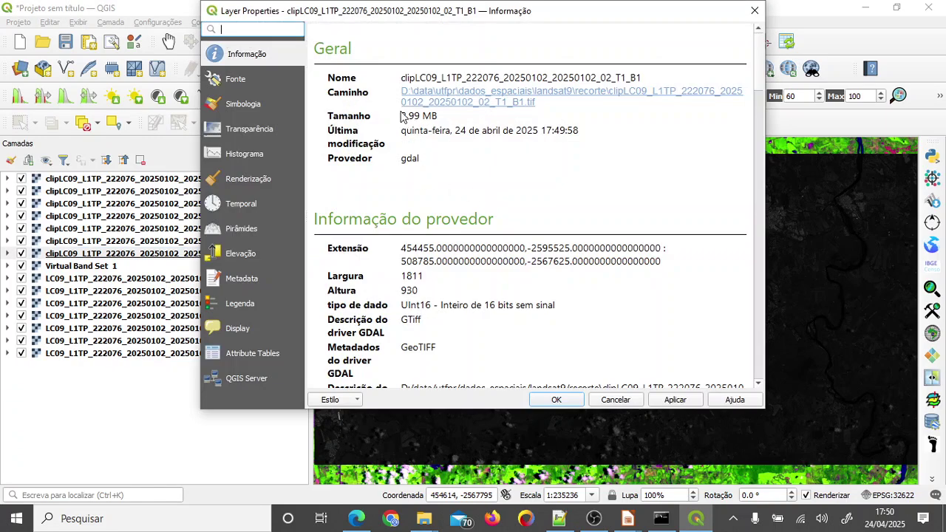
{"action": "left_click_drag", "start_coordinate": [402, 118], "coordinate": [431, 118]}
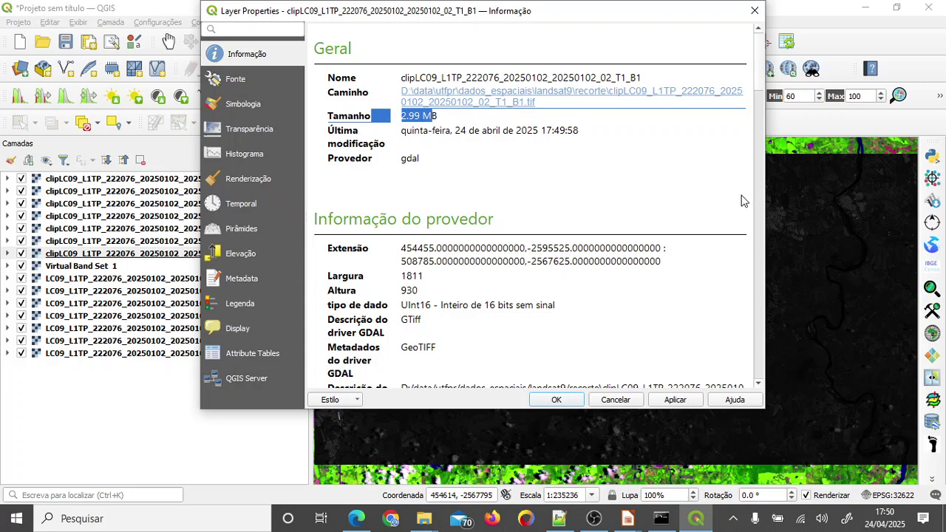
{"action": "left_click", "coordinate": [580, 155]}
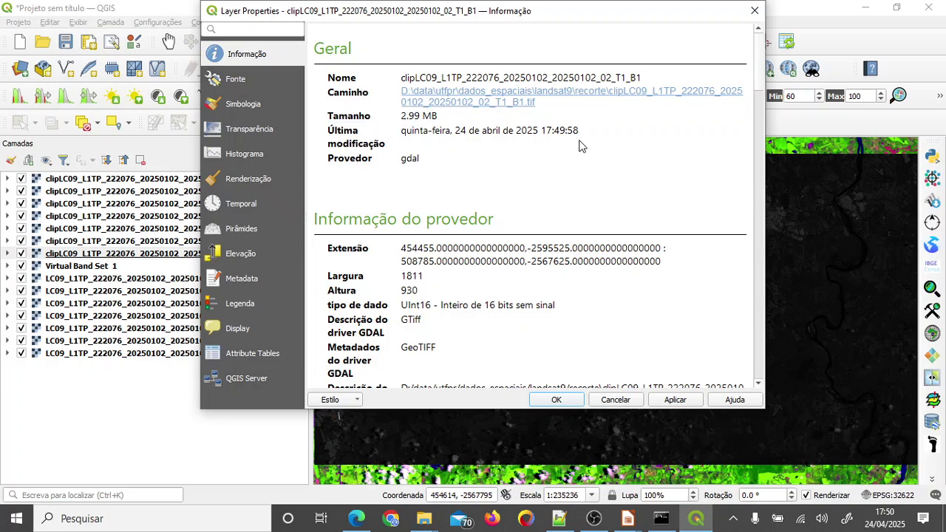
{"action": "left_click", "coordinate": [754, 10]}
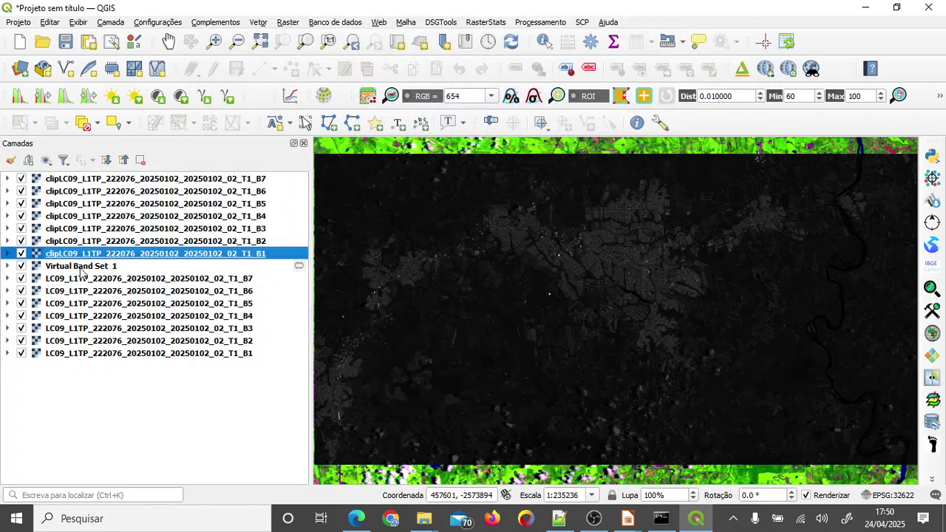
Remove the original, unclipped LC09 bands B1 to B7 and the Virtual Band Set 1 layer from the project
{"action": "left_click", "coordinate": [110, 281]}
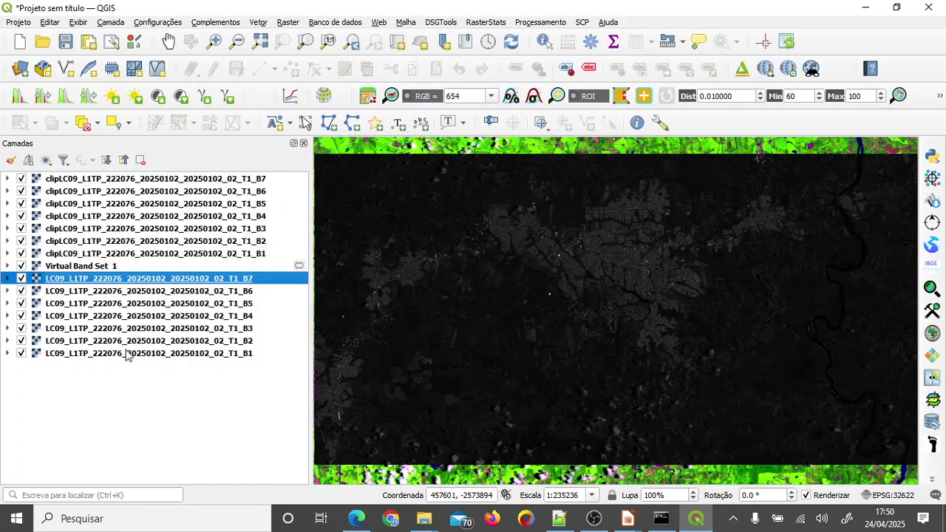
{"action": "left_click", "coordinate": [148, 353], "text": "shift"}
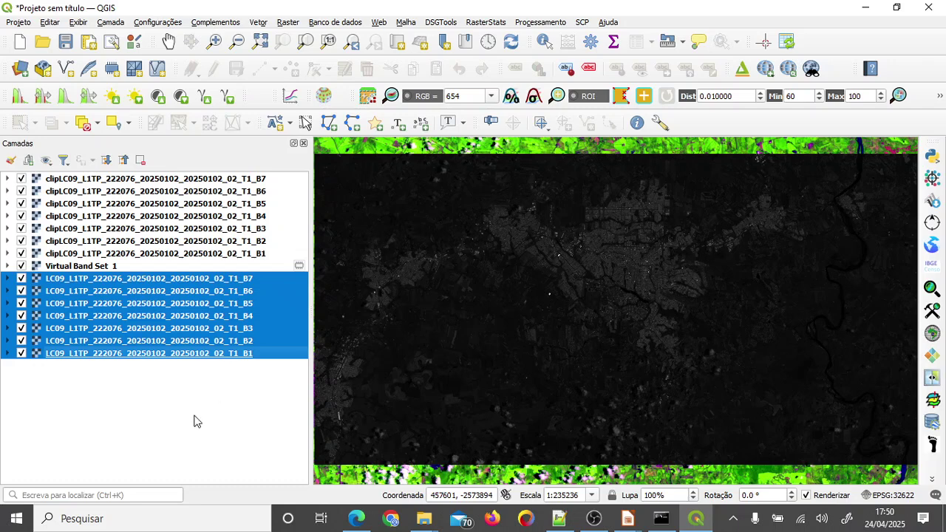
{"action": "left_click", "coordinate": [141, 160]}
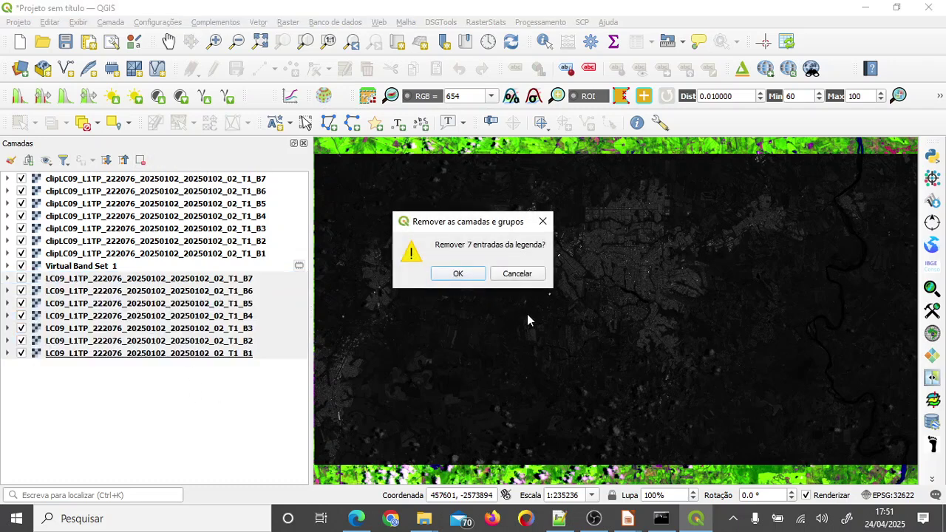
{"action": "left_click", "coordinate": [458, 273]}
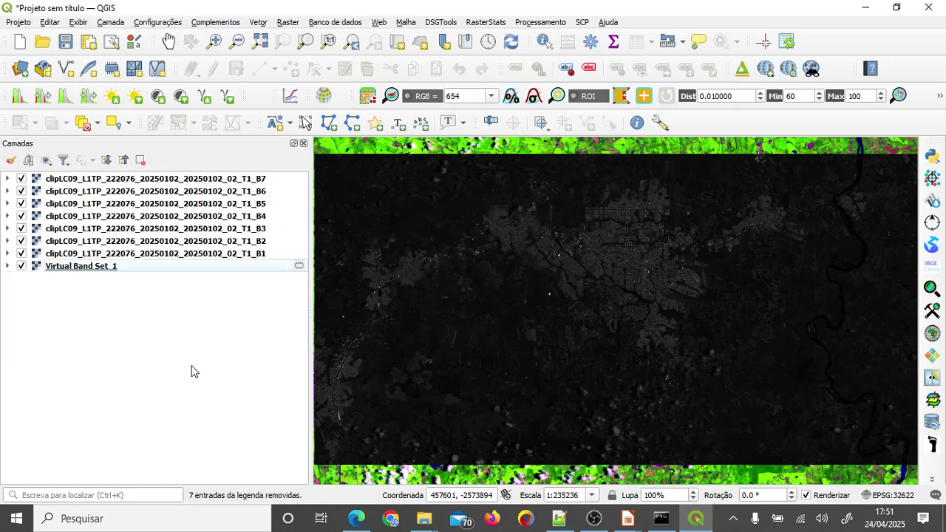
{"action": "left_click", "coordinate": [96, 266]}
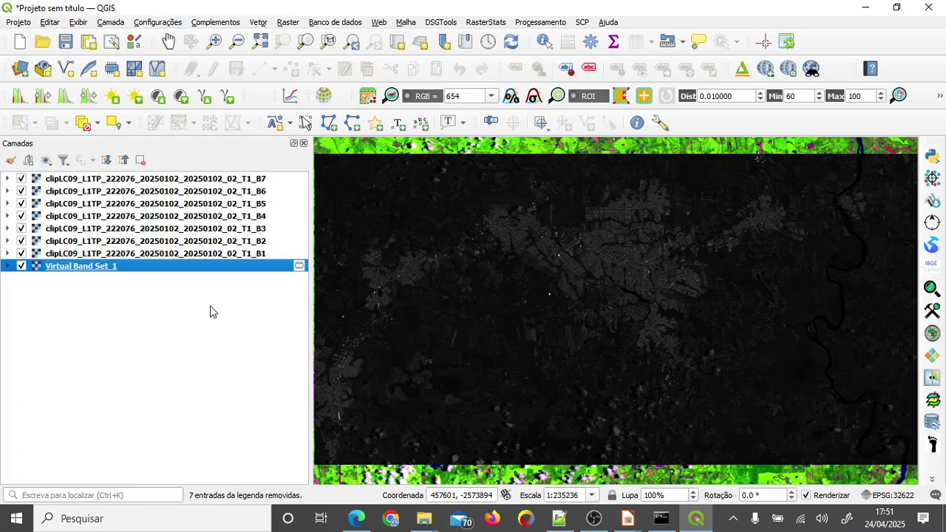
{"action": "left_click", "coordinate": [140, 160]}
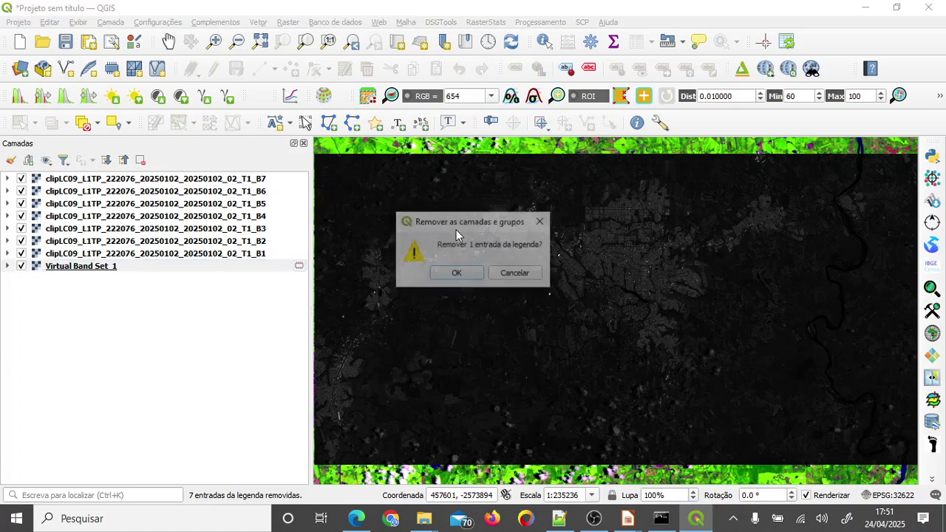
{"action": "left_click", "coordinate": [456, 274]}
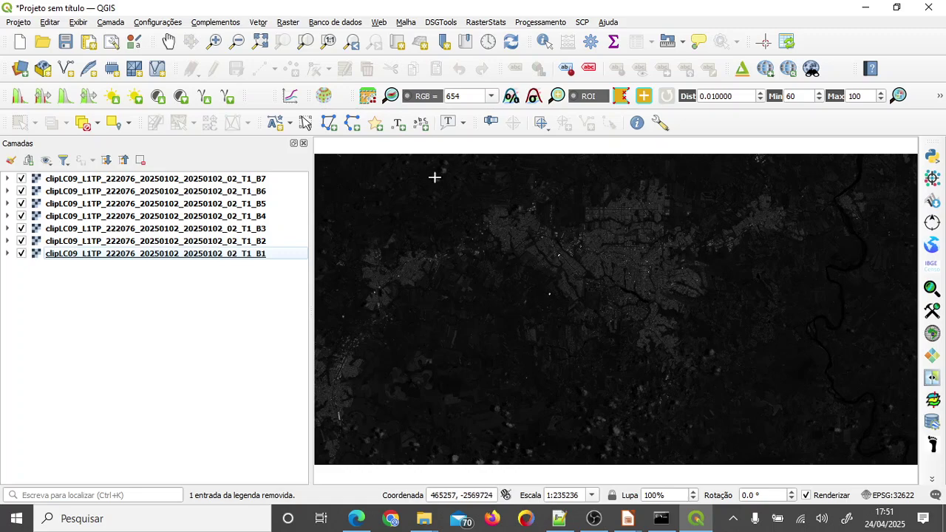
Open SCP's Band set definition and clear all the original bands from band set 1
{"action": "left_click", "coordinate": [582, 22]}
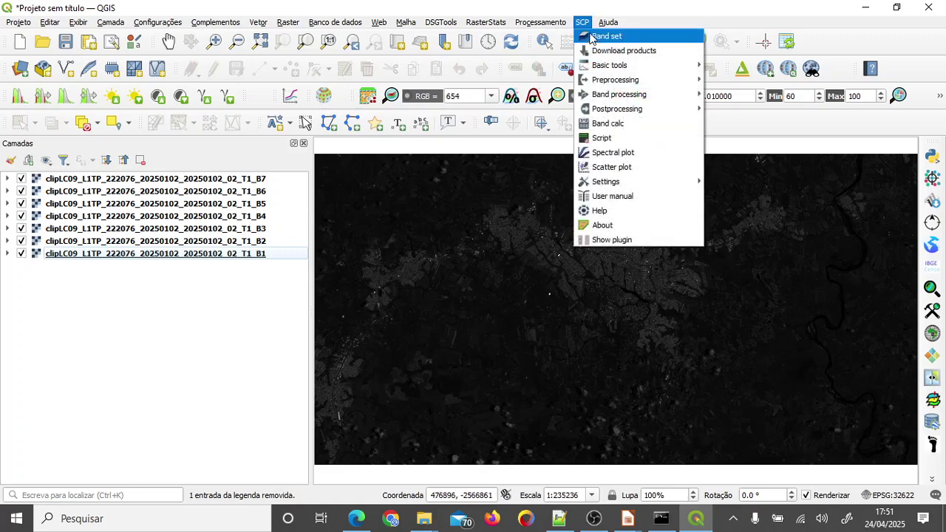
{"action": "left_click", "coordinate": [591, 38]}
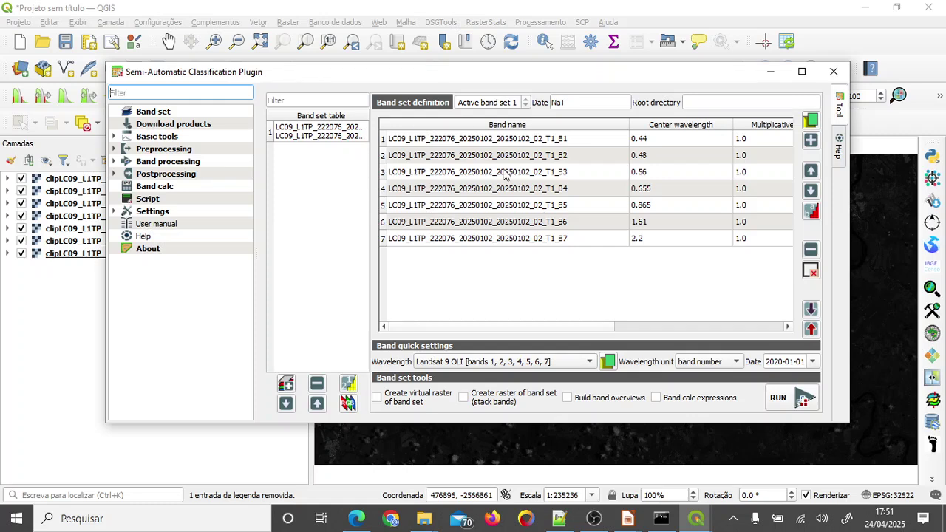
{"action": "left_click", "coordinate": [810, 271]}
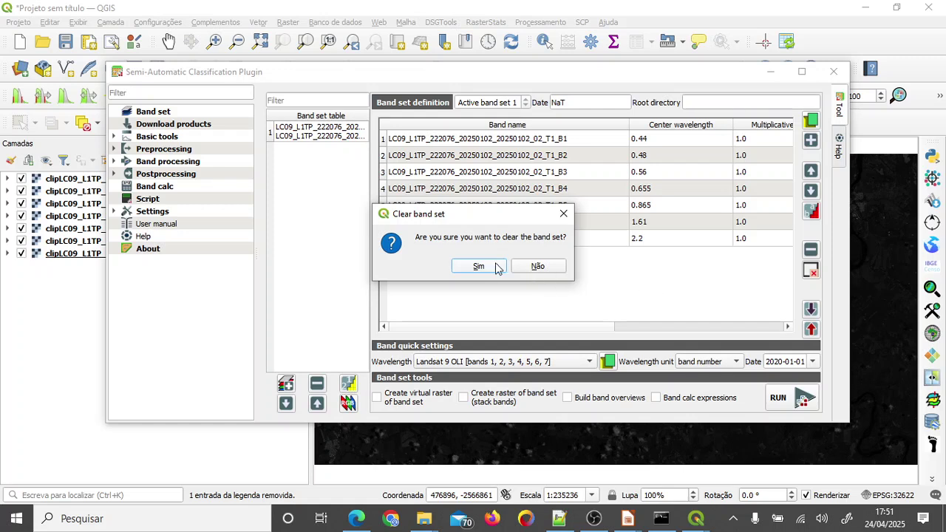
{"action": "left_click", "coordinate": [493, 268]}
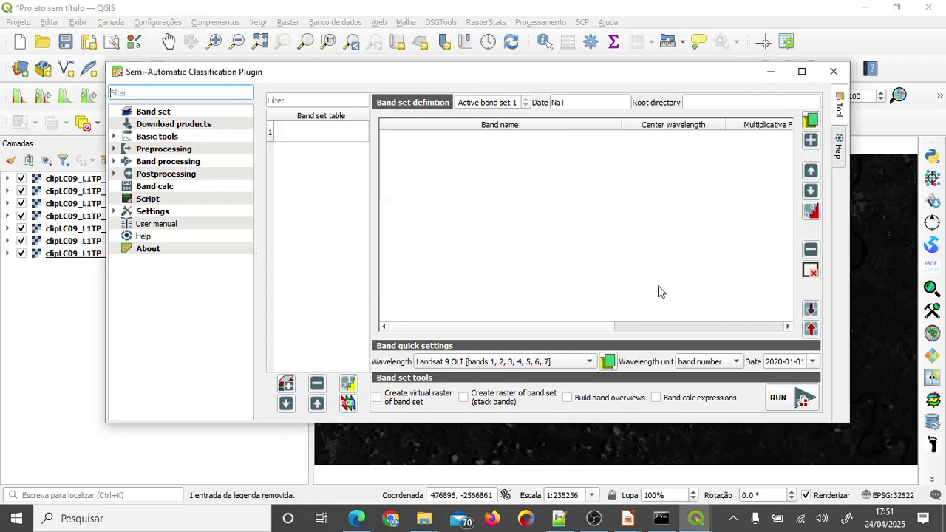
Add all the clipped LC09 bands B1 to B7 to band set 1, then close the plugin window
{"action": "left_click", "coordinate": [810, 142]}
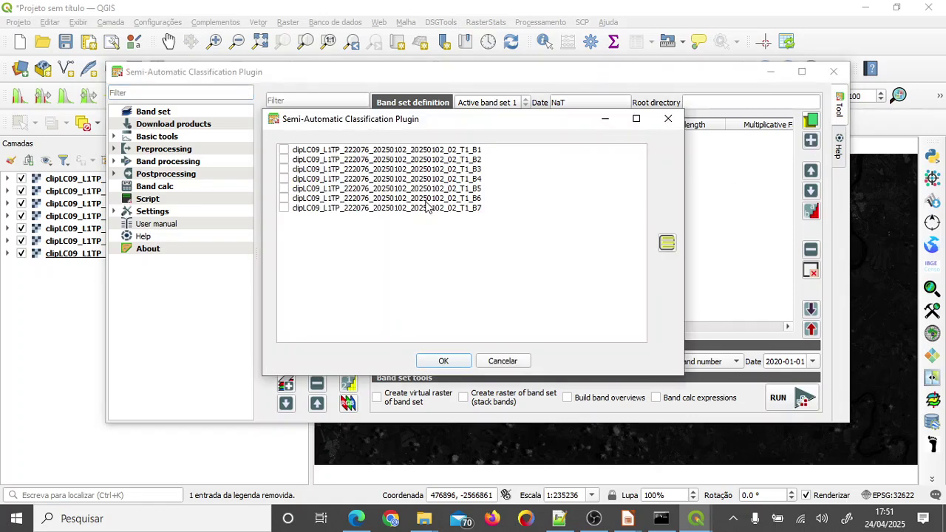
{"action": "left_click", "coordinate": [666, 246]}
{"action": "left_click", "coordinate": [444, 361]}
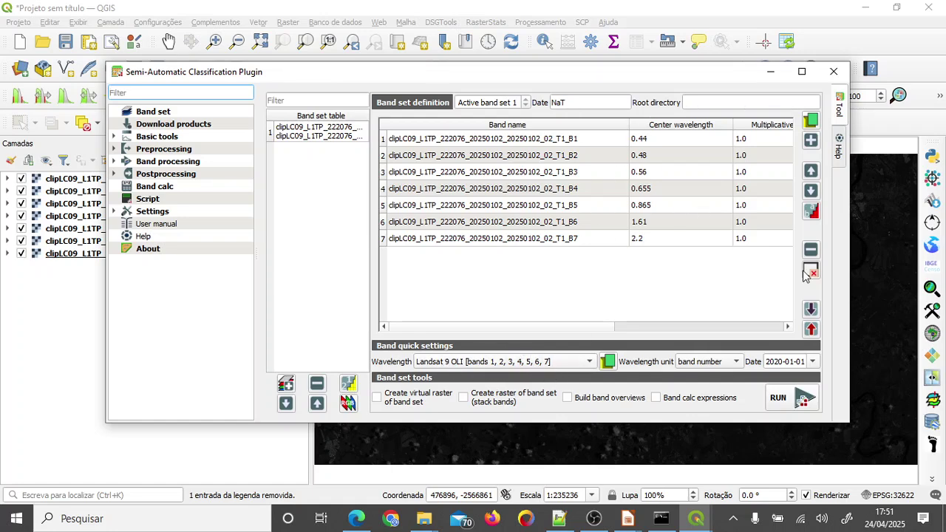
{"action": "left_click", "coordinate": [834, 74]}
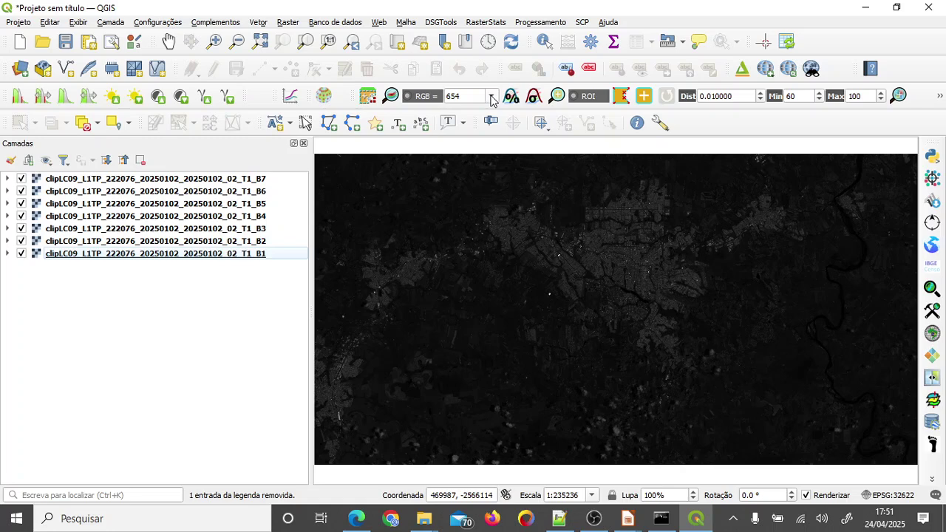
Create the RGB 654 color composite of band set 1 and move its virtual layer above all the clipped bands
{"action": "left_click", "coordinate": [492, 100]}
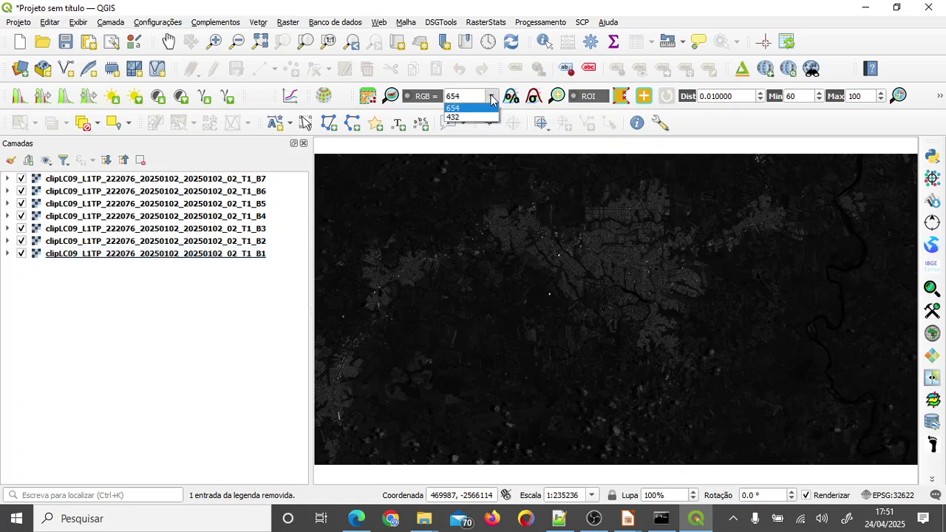
{"action": "left_click", "coordinate": [468, 96]}
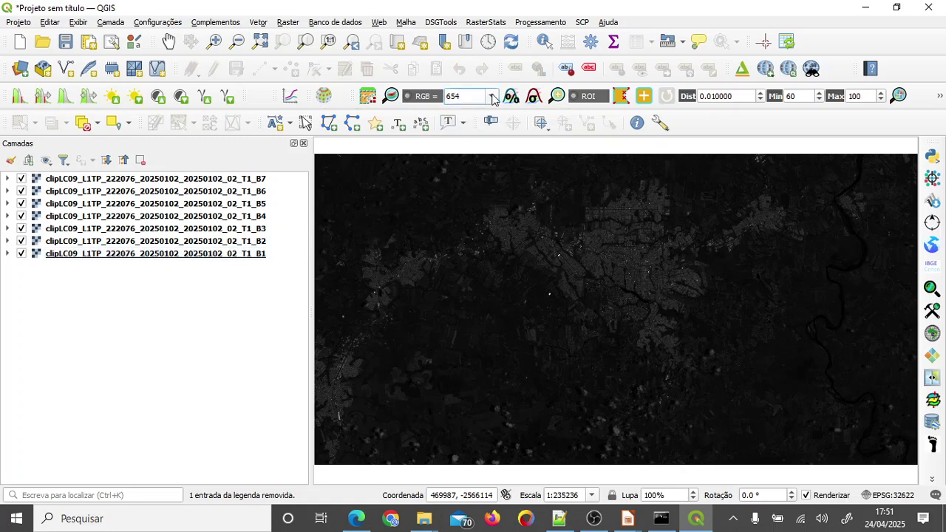
{"action": "left_click", "coordinate": [492, 97]}
{"action": "left_click", "coordinate": [485, 118]}
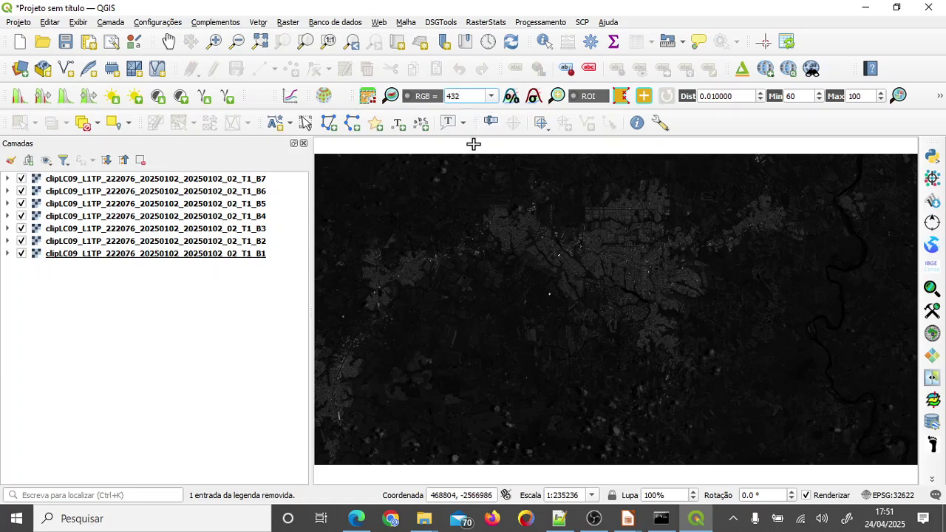
{"action": "double_click", "coordinate": [463, 97]}
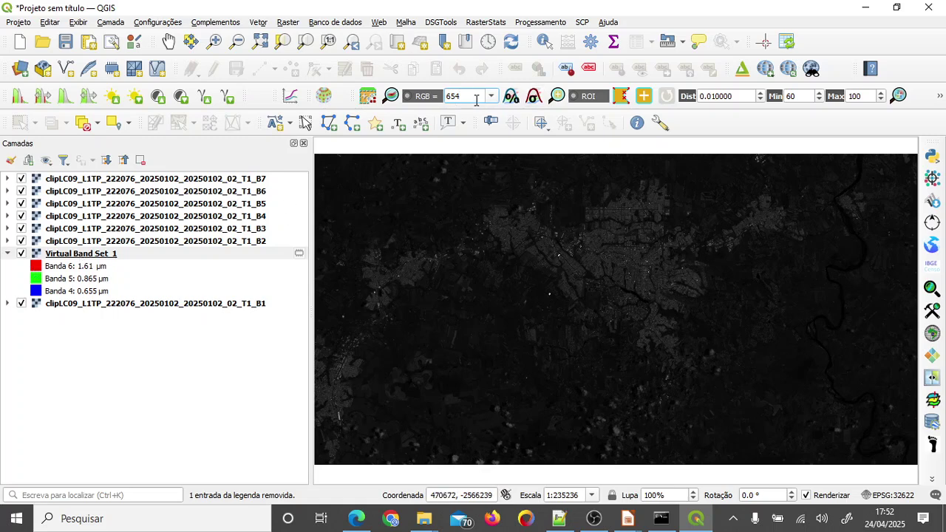
{"action": "left_click", "coordinate": [104, 256]}
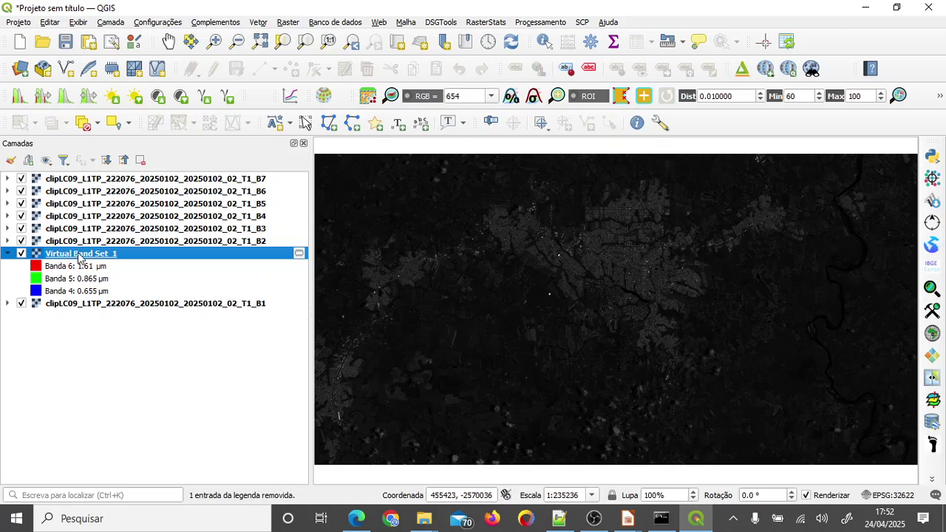
{"action": "left_click_drag", "start_coordinate": [79, 256], "coordinate": [87, 178]}
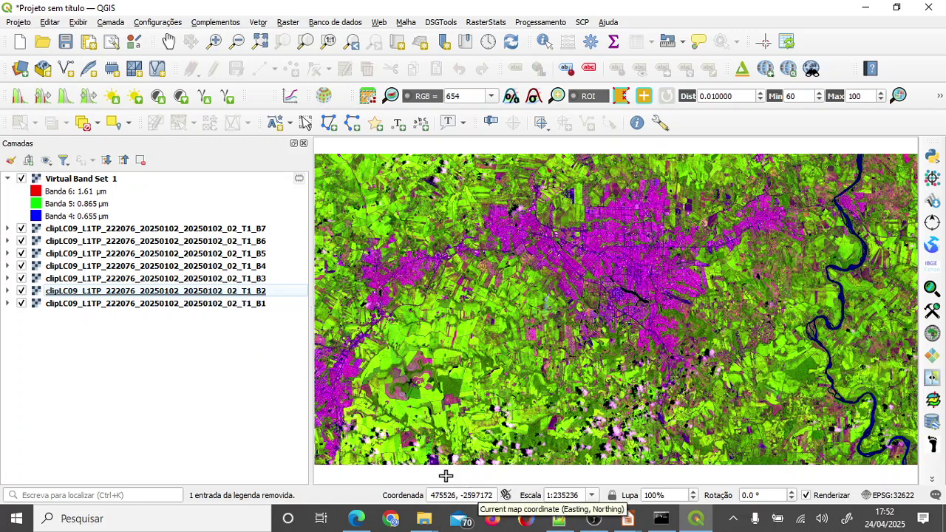
Check the coordinate reference system of clipped band B1 in its layer source properties, then close them without changes
{"action": "double_click", "coordinate": [259, 304]}
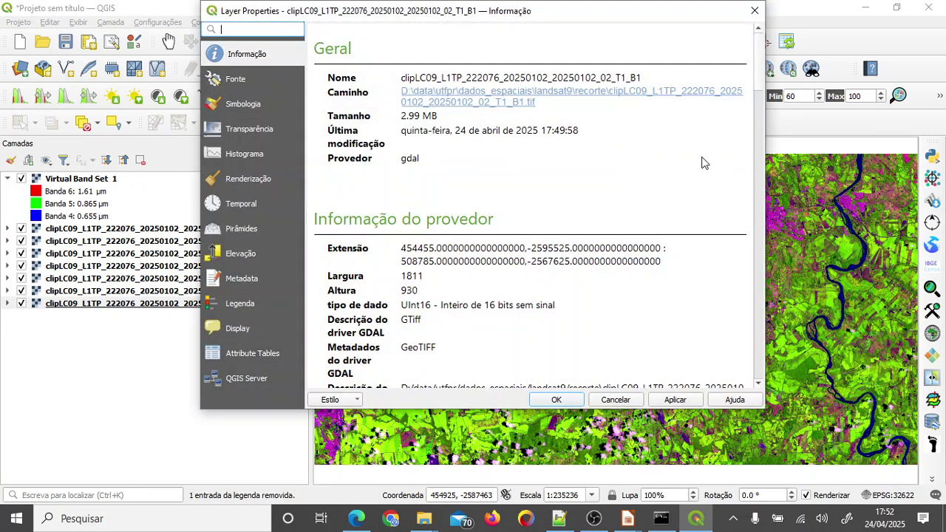
{"action": "left_click", "coordinate": [250, 81]}
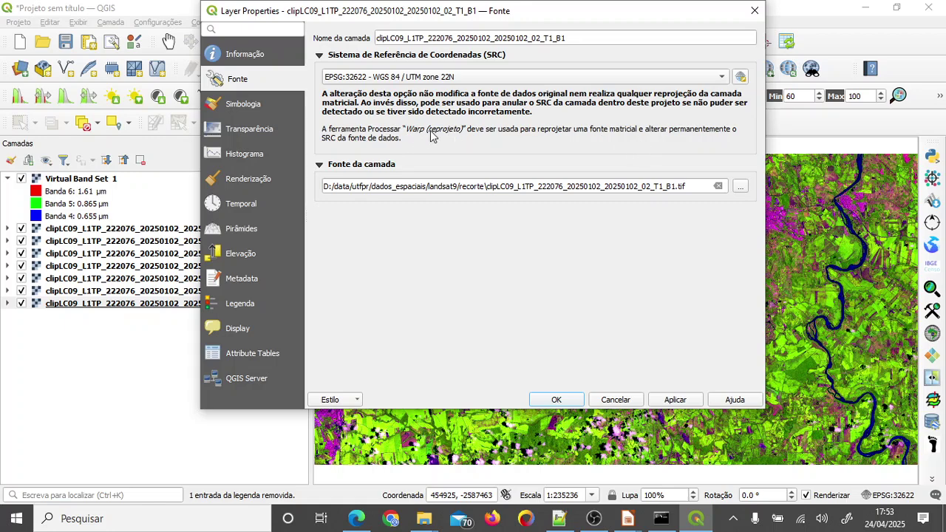
{"action": "left_click", "coordinate": [624, 399]}
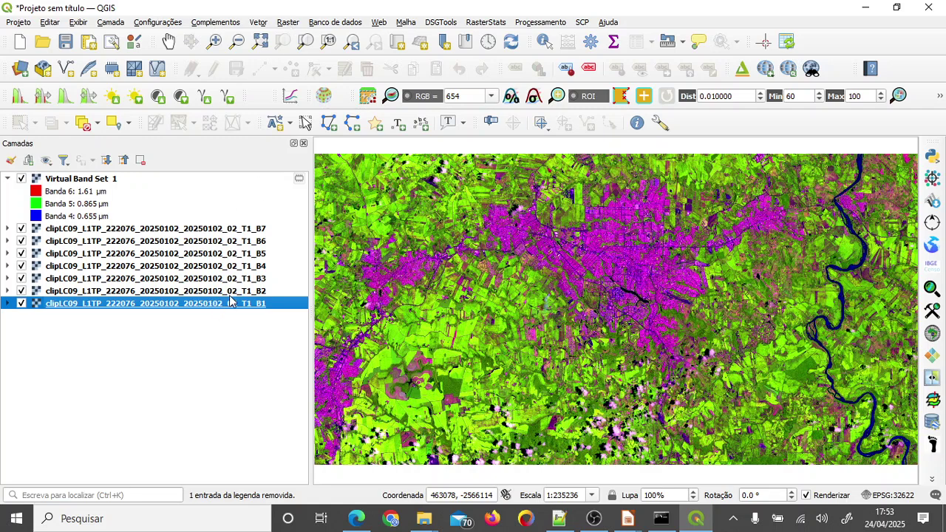
Start reprojecting the clipped band B1 raster, with the project CRS EPSG:32622 - WGS 84 / UTM zone 22N as its source CRS
{"action": "left_click", "coordinate": [287, 22]}
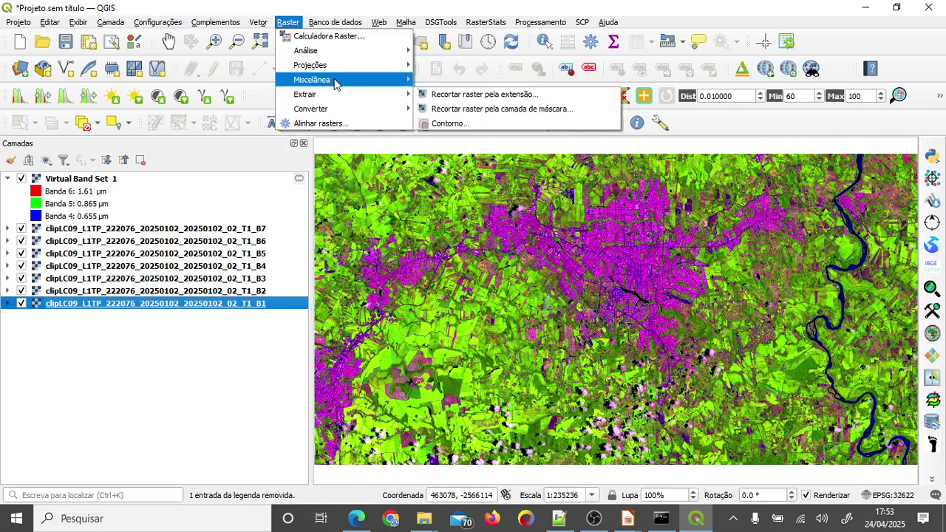
{"action": "mouse_move", "coordinate": [369, 65]}
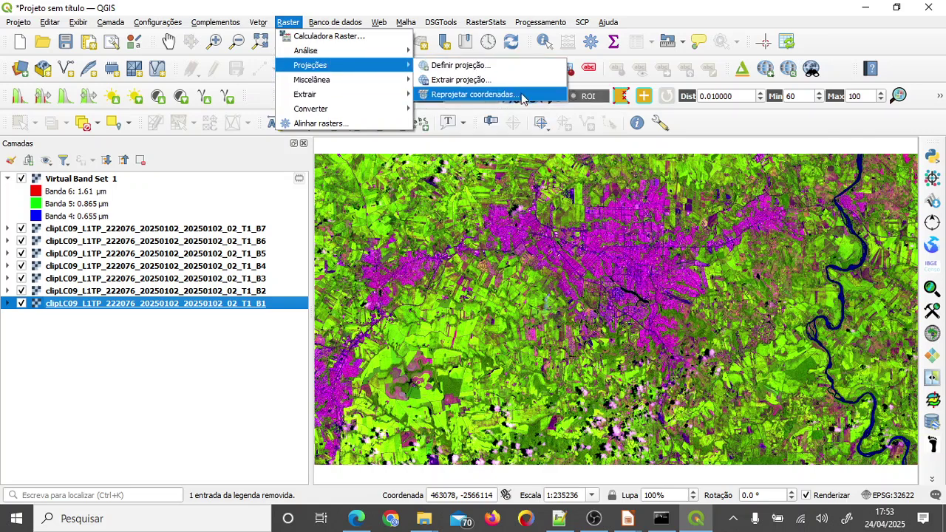
{"action": "left_click", "coordinate": [473, 95]}
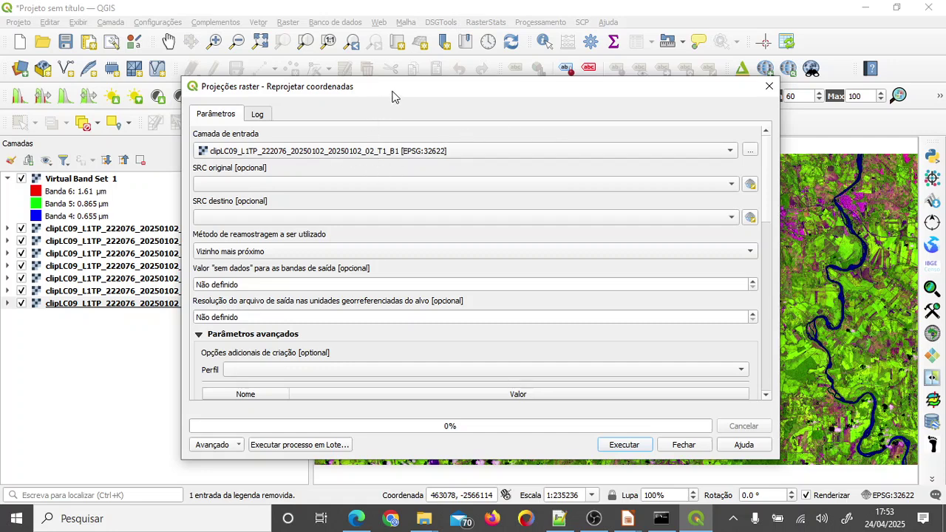
{"action": "left_click_drag", "start_coordinate": [390, 92], "coordinate": [385, 57]}
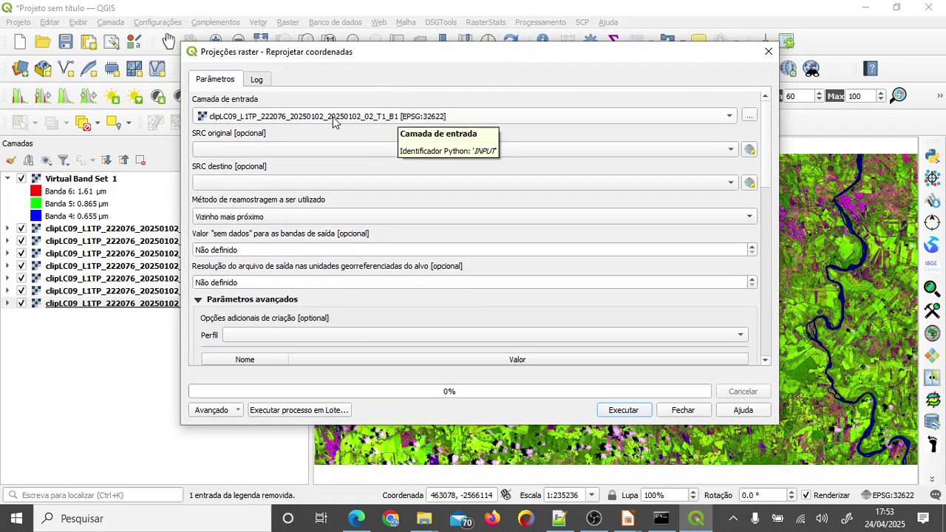
{"action": "left_click", "coordinate": [310, 150]}
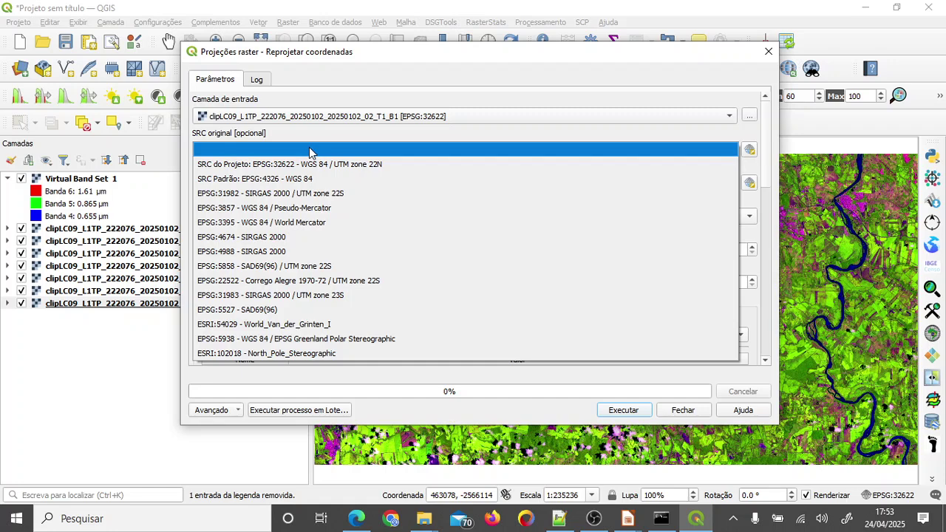
{"action": "left_click", "coordinate": [318, 164]}
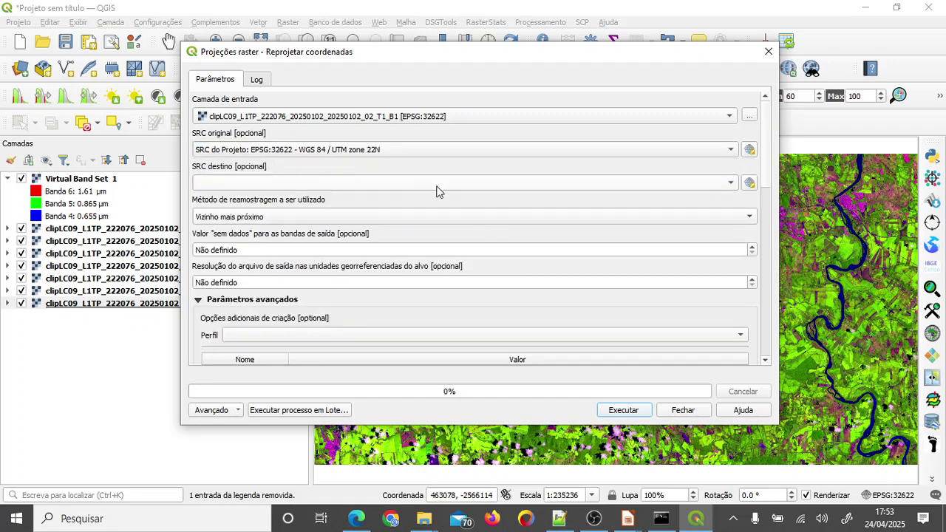
{"action": "left_click", "coordinate": [365, 184]}
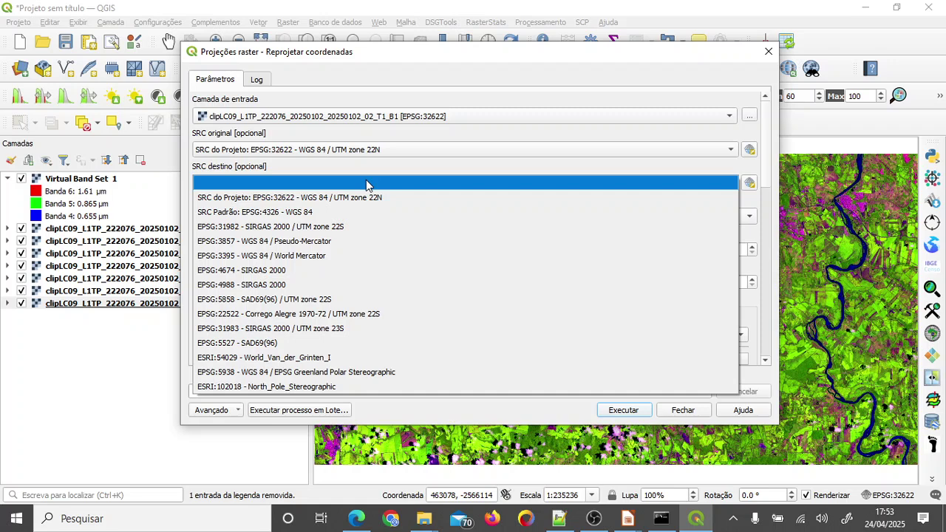
{"action": "left_click", "coordinate": [345, 227]}
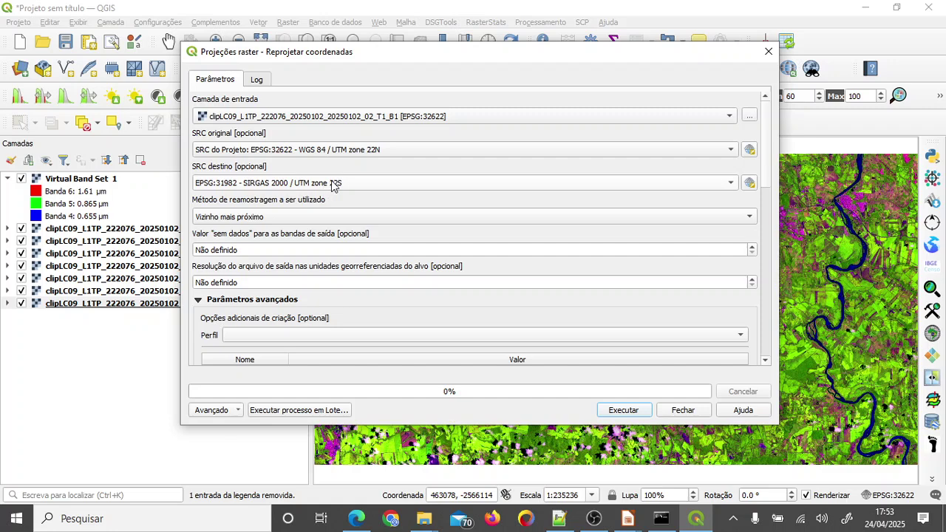
{"action": "left_click", "coordinate": [331, 186]}
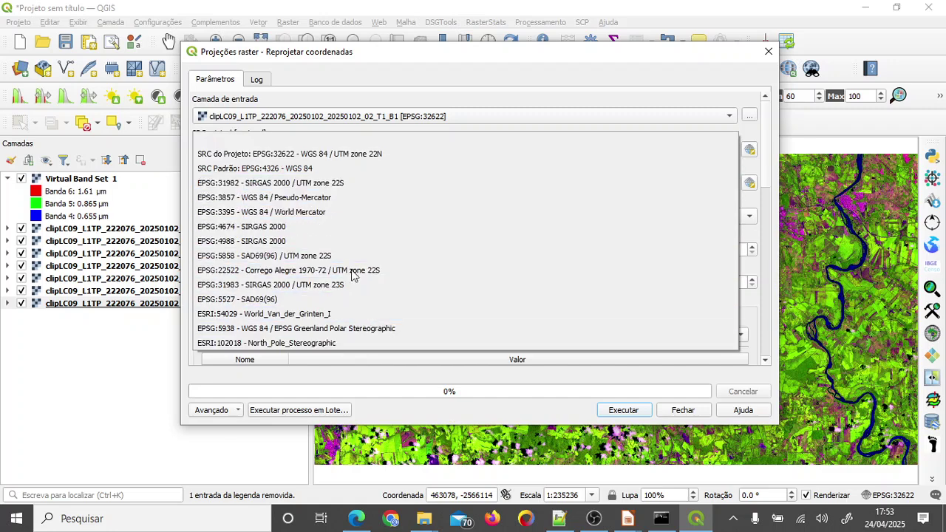
{"action": "left_click", "coordinate": [341, 142]}
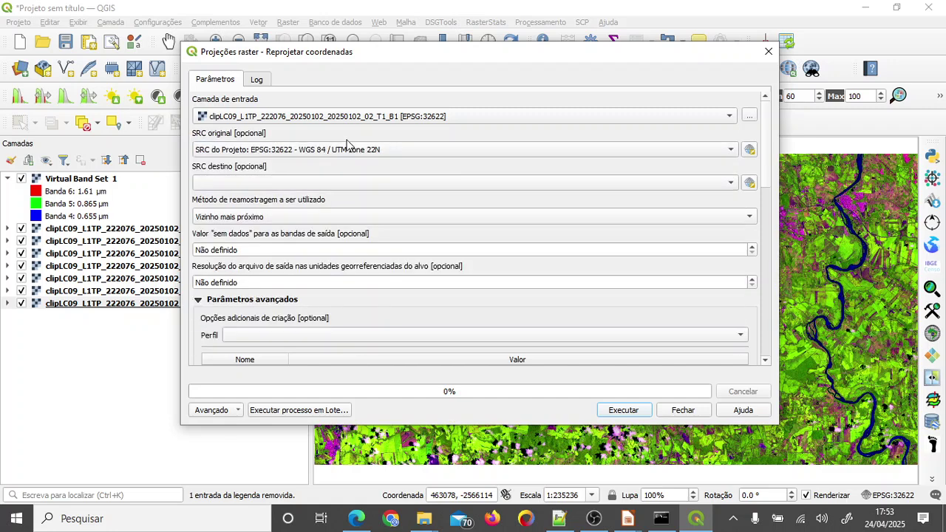
Filter the predefined reference systems by 31982 and select SIRGAS 2000 / UTM zone 22S as the target CRS
{"action": "left_click", "coordinate": [750, 182]}
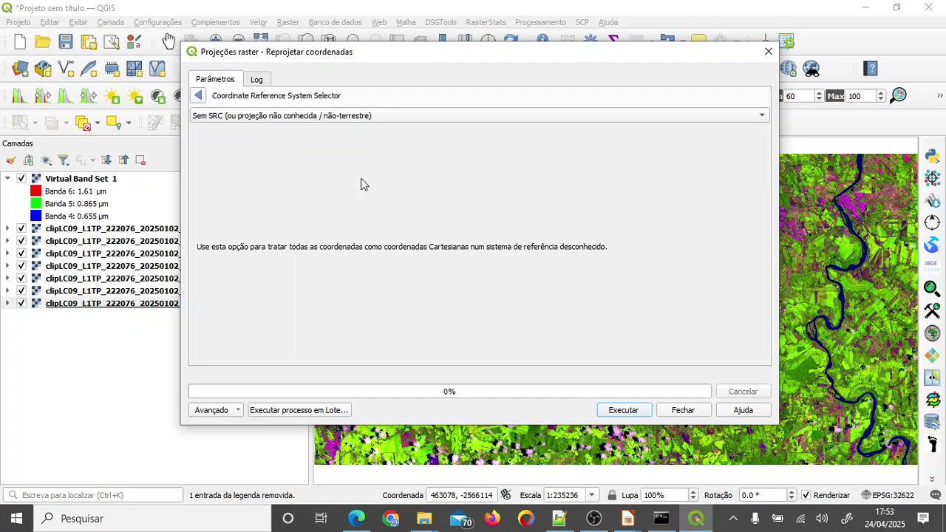
{"action": "left_click", "coordinate": [244, 118]}
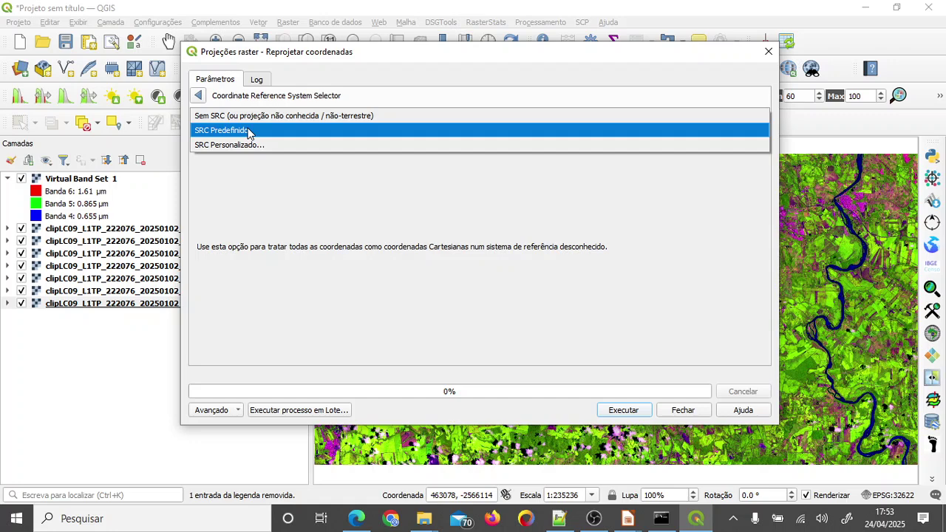
{"action": "left_click", "coordinate": [249, 131]}
{"action": "left_click", "coordinate": [251, 133]}
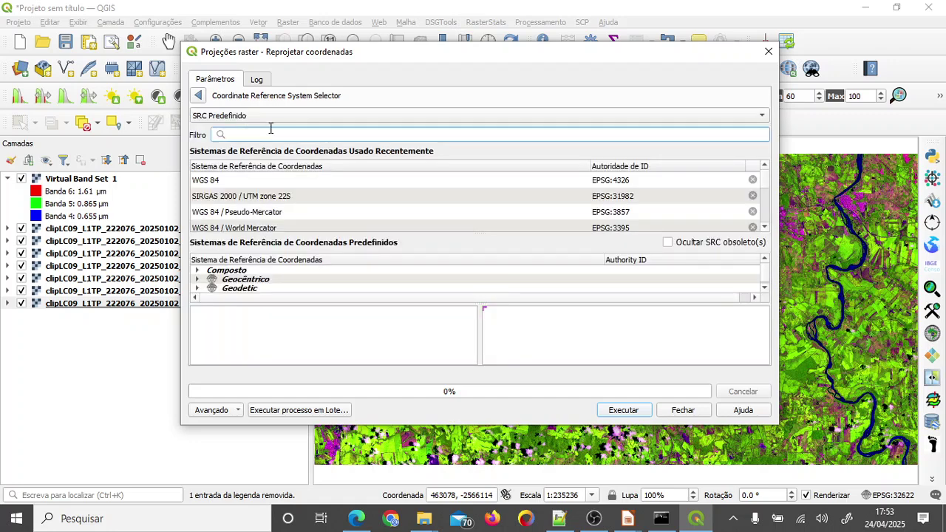
{"action": "type", "text": "31982"}
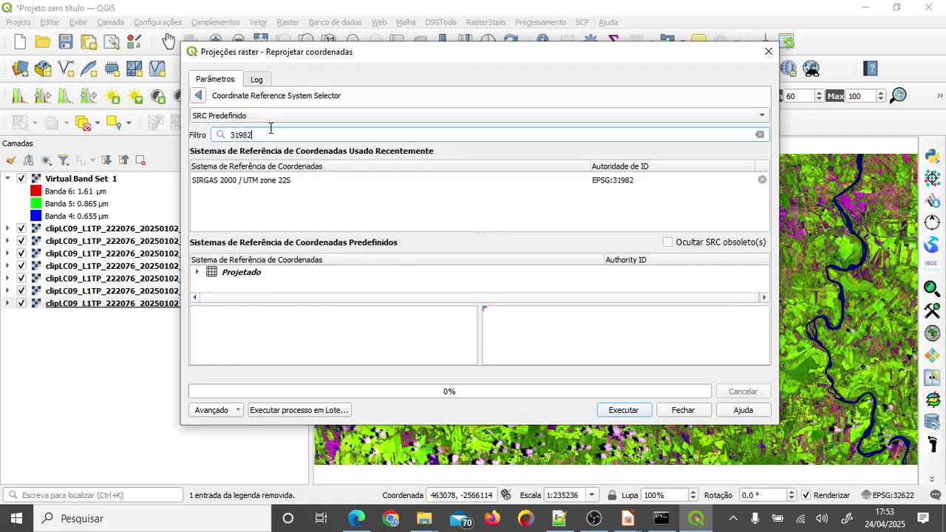
{"action": "left_click", "coordinate": [291, 181]}
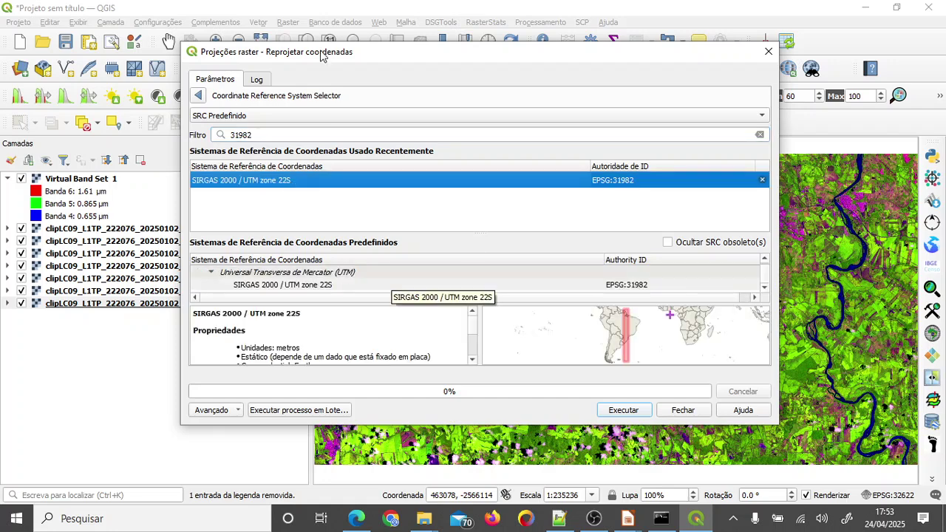
Filter the predefined coordinate reference systems by sirgas 2000 utm 22s
{"action": "left_click", "coordinate": [272, 135]}
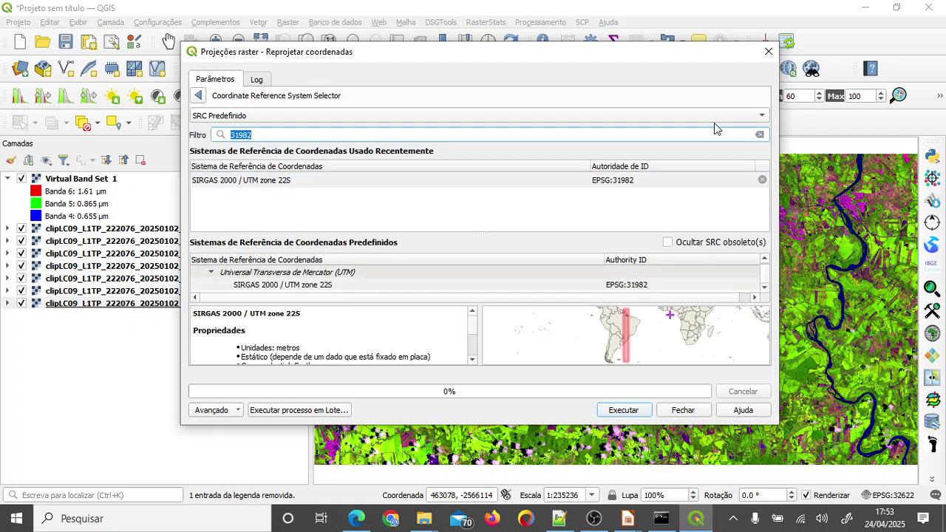
{"action": "type", "text": "sirga"}
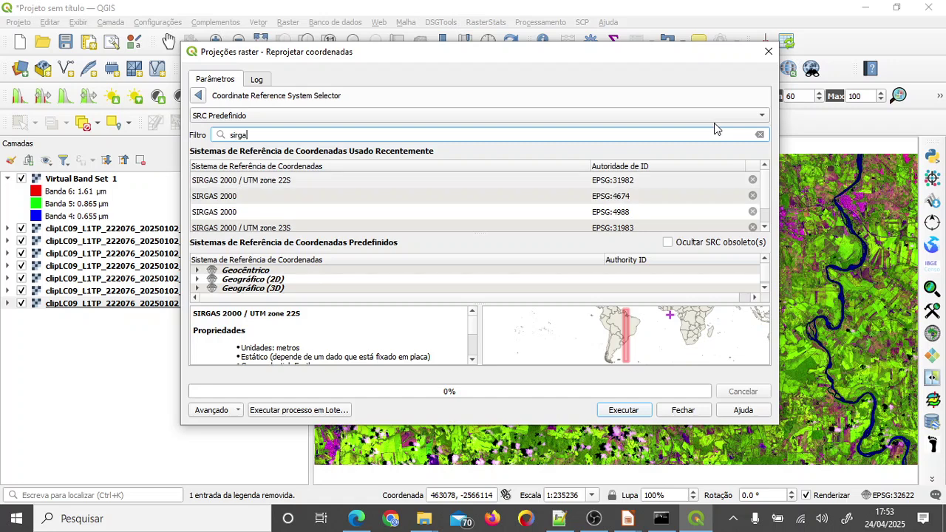
{"action": "type", "text": "s 2000"}
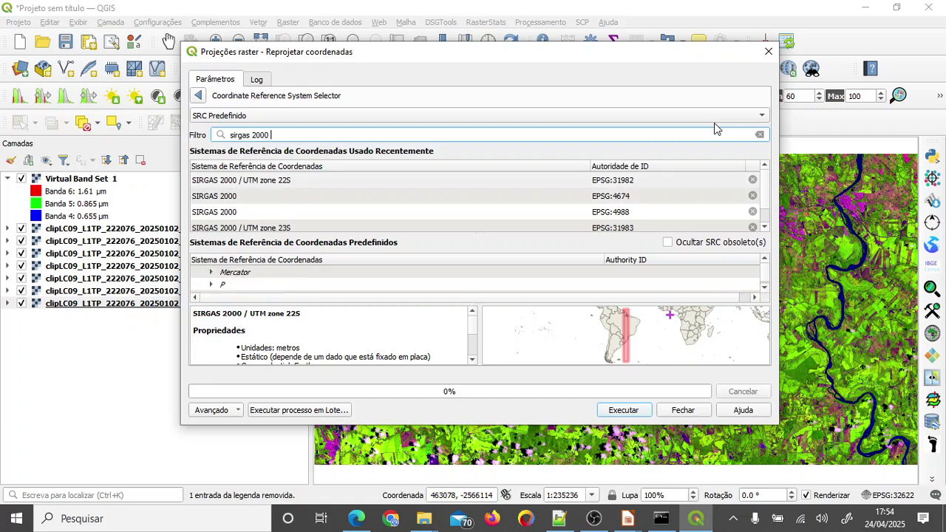
{"action": "type", "text": " utm 2"}
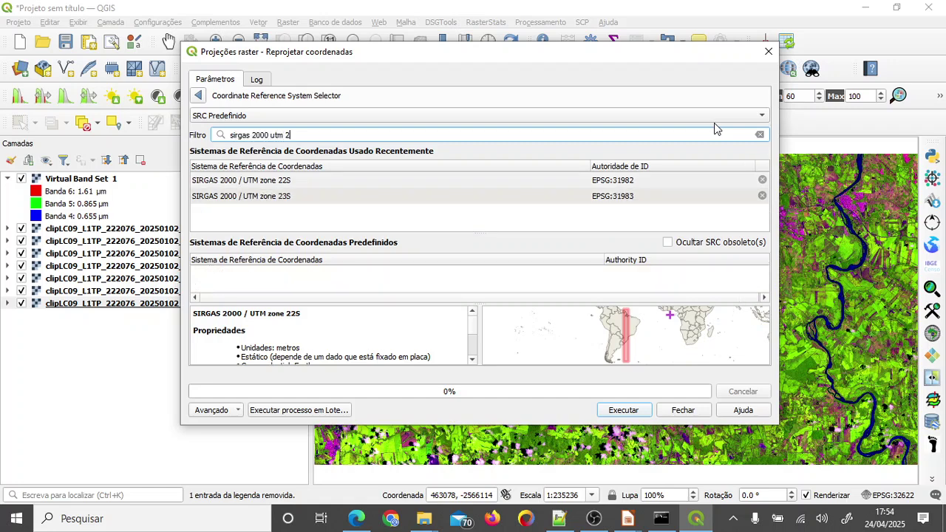
{"action": "type", "text": "2s"}
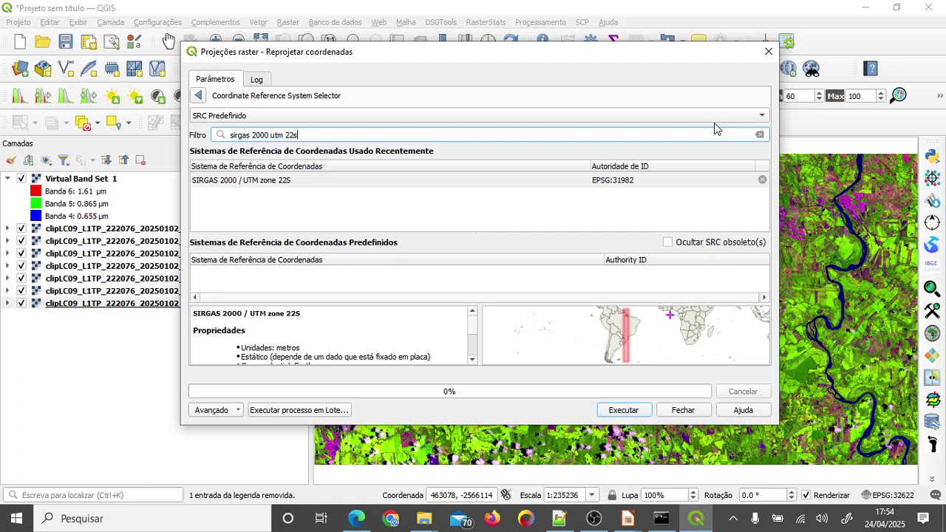
Search the reference systems for sirgas 2000 utm 18s and 20s, then reduce the filter to sirgas 2000 utm
{"action": "key", "text": "BackSpace"}
{"action": "key", "text": "BackSpace"}
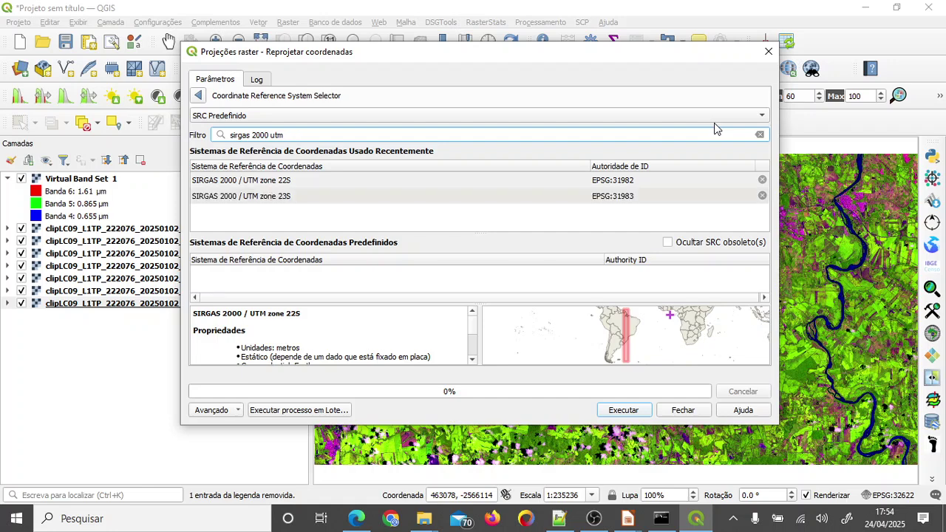
{"action": "type", "text": "18s"}
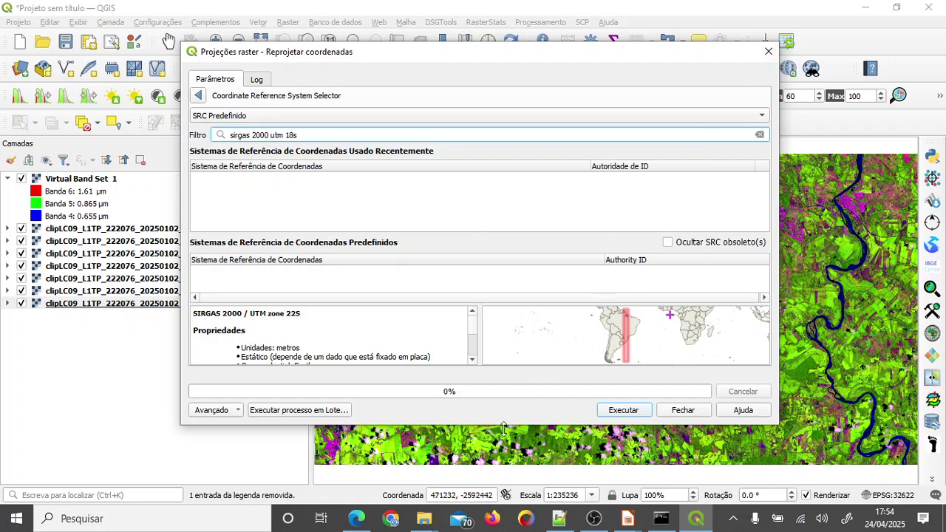
{"action": "left_click_drag", "start_coordinate": [503, 427], "coordinate": [506, 457]}
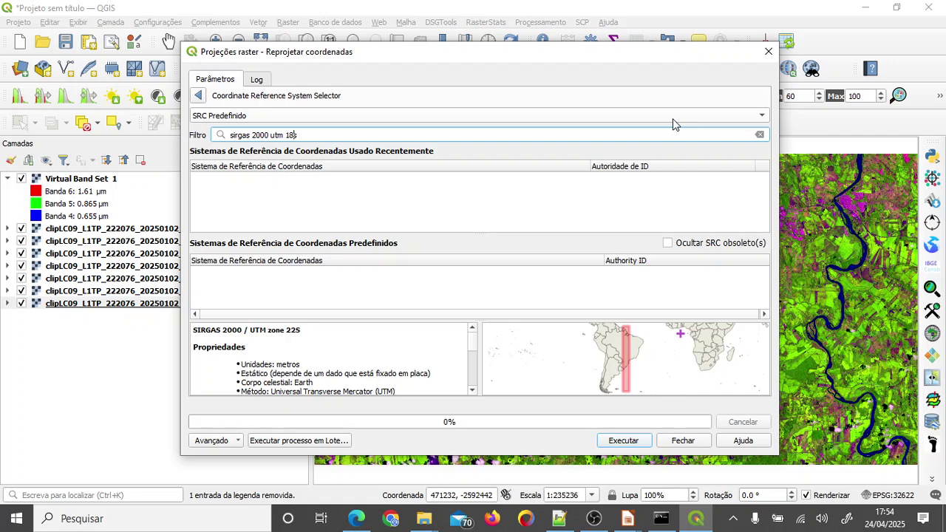
{"action": "key", "text": "BackSpace"}
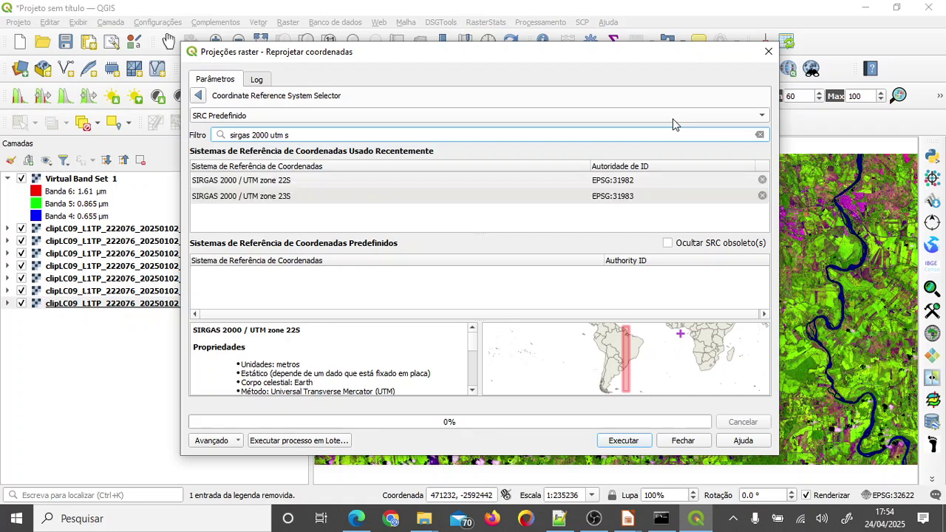
{"action": "type", "text": "20"}
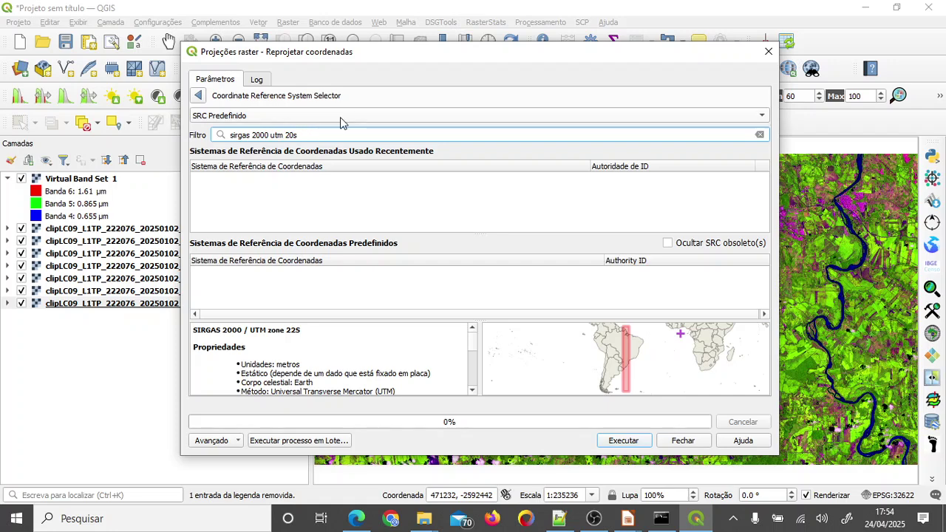
{"action": "key", "text": "BackSpace"}
{"action": "key", "text": "BackSpace"}
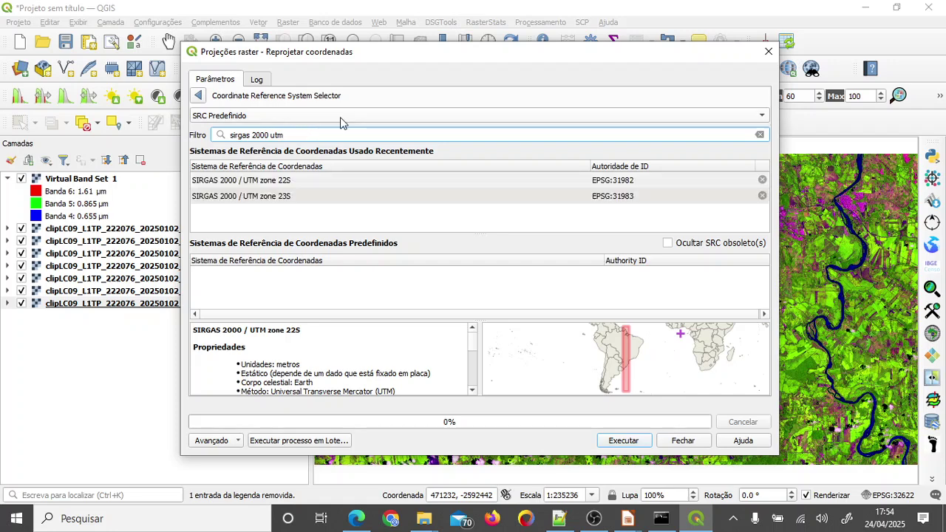
Enlarge the CRS selector and look over the recently used SIRGAS 2000 / UTM zone 22S and 23S entries, keeping the predefined CRS type
{"action": "left_click", "coordinate": [443, 295]}
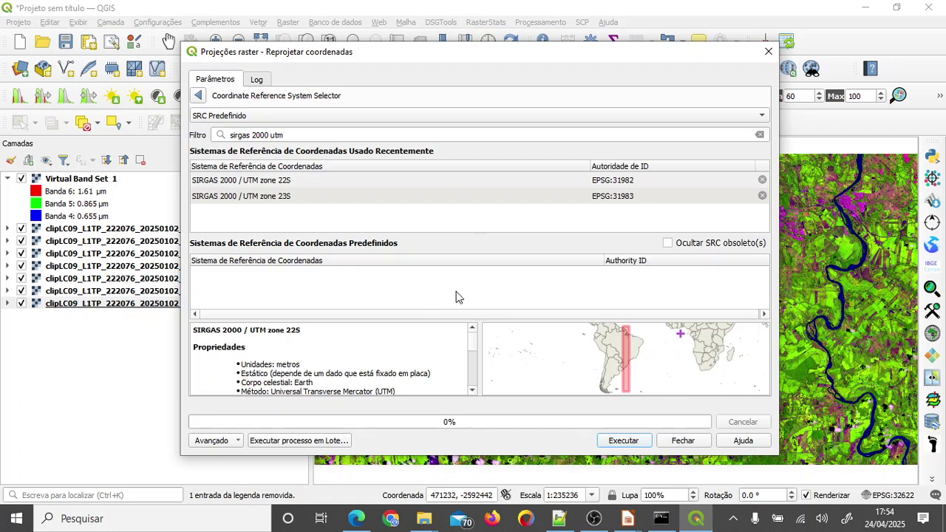
{"action": "mouse_move", "coordinate": [456, 320]}
{"action": "left_mouse_down"}
{"action": "mouse_move", "coordinate": [455, 347]}
{"action": "mouse_move", "coordinate": [459, 325]}
{"action": "left_mouse_up"}
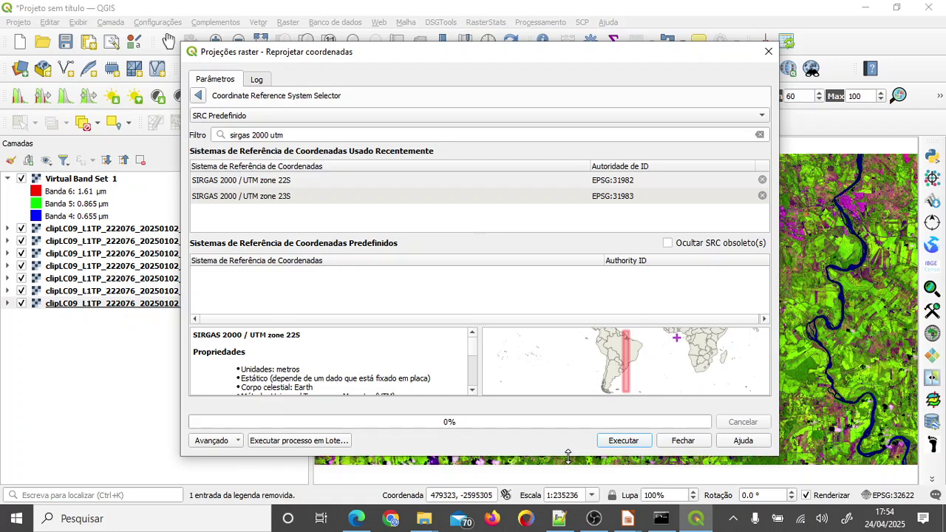
{"action": "left_click_drag", "start_coordinate": [568, 455], "coordinate": [584, 491]}
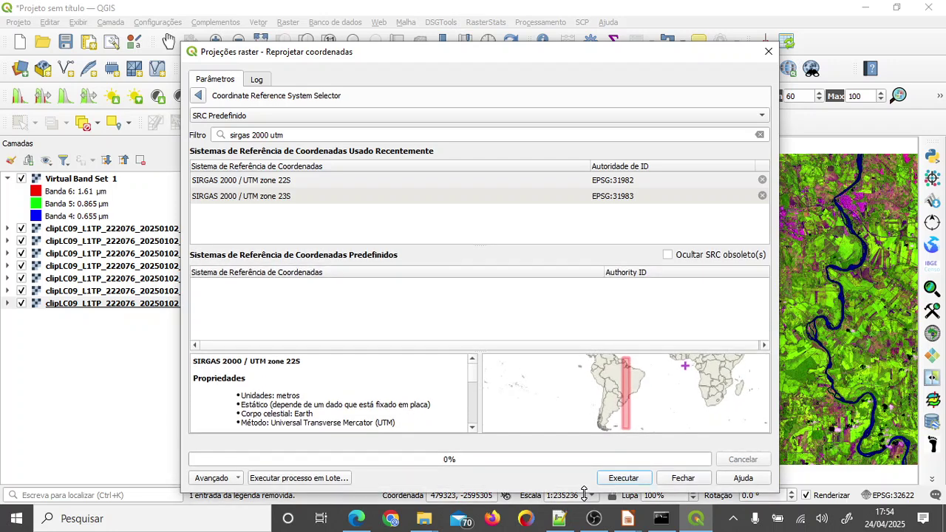
{"action": "left_click", "coordinate": [301, 198]}
{"action": "left_click", "coordinate": [301, 185]}
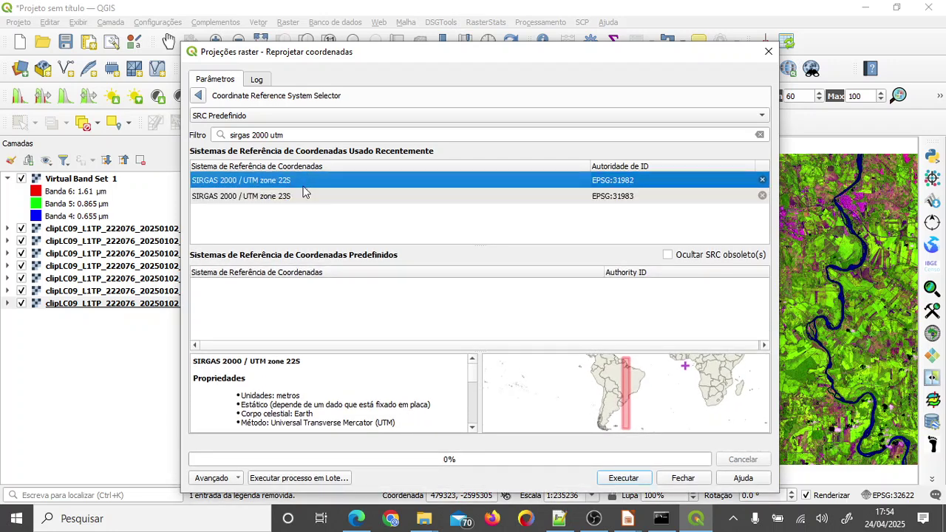
{"action": "left_click", "coordinate": [304, 197]}
{"action": "left_click", "coordinate": [372, 135]}
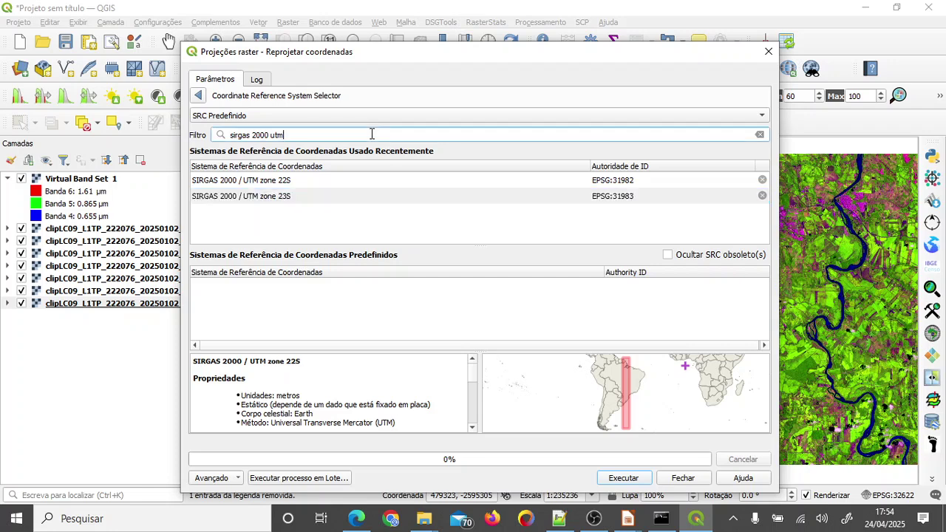
{"action": "left_click", "coordinate": [246, 116]}
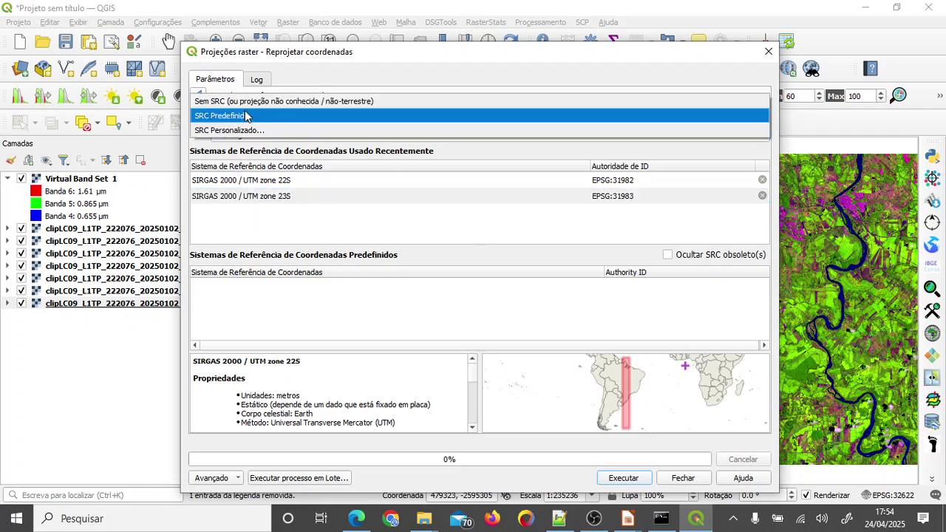
{"action": "left_click", "coordinate": [246, 116]}
{"action": "left_click", "coordinate": [310, 135]}
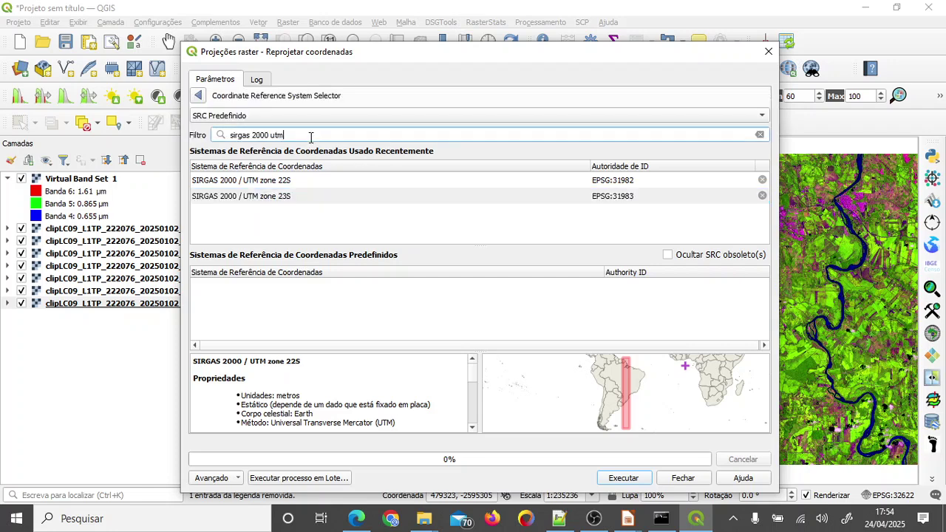
Shorten the filter to sirgas 2000, browse the projected Universal Transverse Mercator systems, and select SIRGAS 2000 / UTM zone 18S
{"action": "double_click", "coordinate": [271, 135]}
{"action": "key", "text": "BackSpace"}
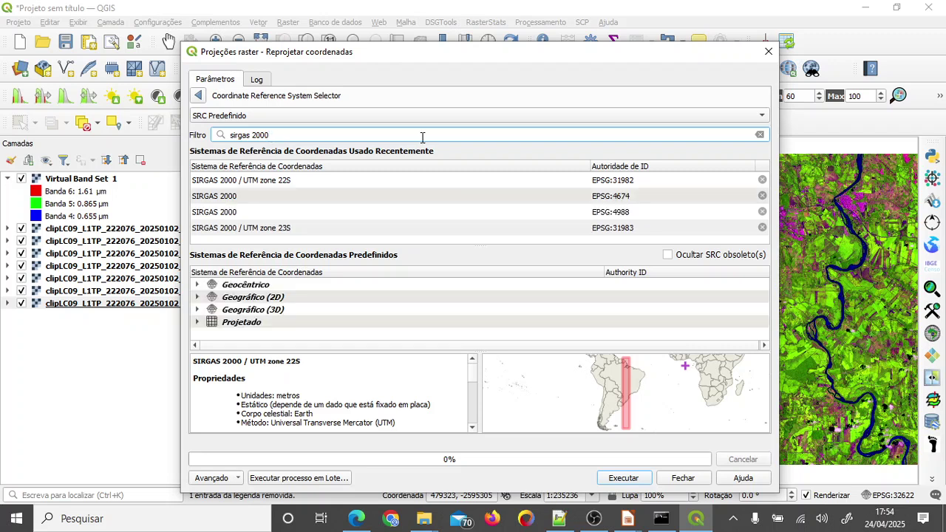
{"action": "left_click", "coordinate": [196, 323]}
{"action": "scroll", "coordinate": [308, 321], "scroll_direction": "down", "scroll_amount": 1}
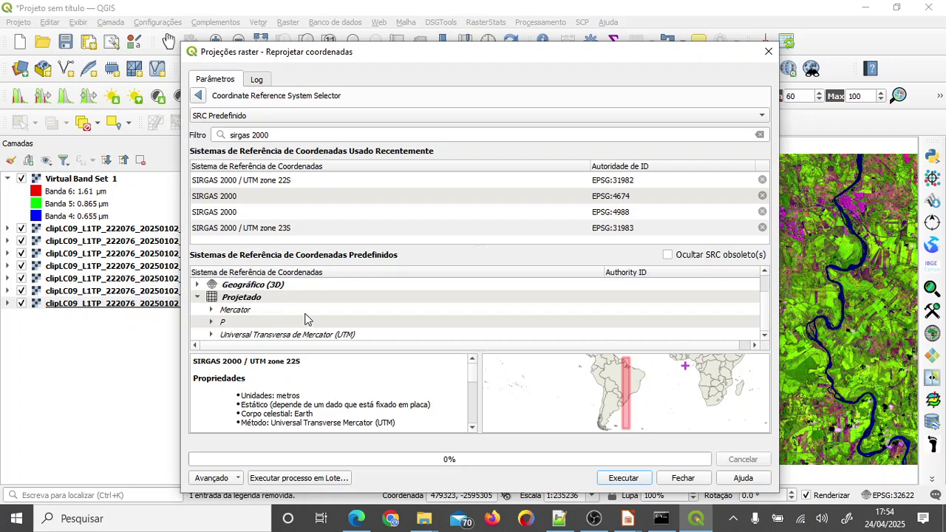
{"action": "left_click", "coordinate": [212, 335]}
{"action": "scroll", "coordinate": [342, 314], "scroll_direction": "down", "scroll_amount": 6}
{"action": "scroll", "coordinate": [350, 313], "scroll_direction": "down", "scroll_amount": 3}
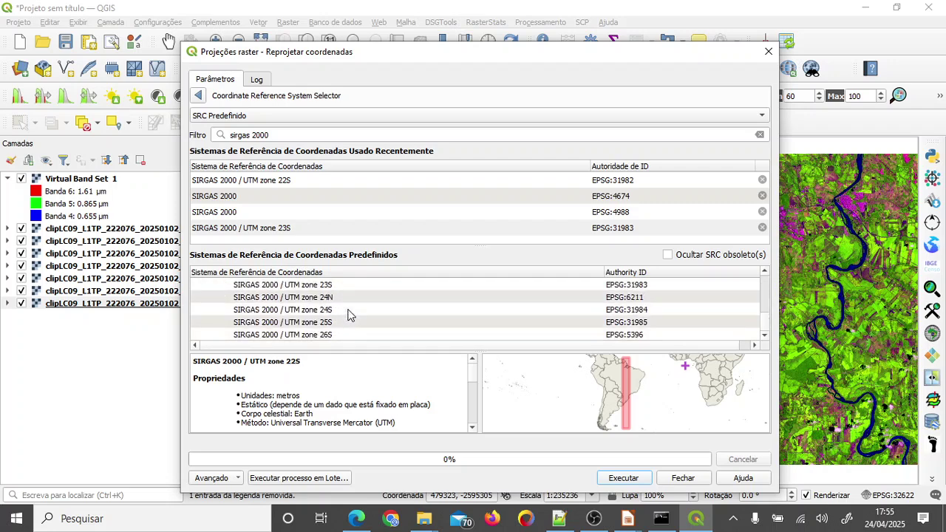
{"action": "scroll", "coordinate": [350, 314], "scroll_direction": "up", "scroll_amount": 3}
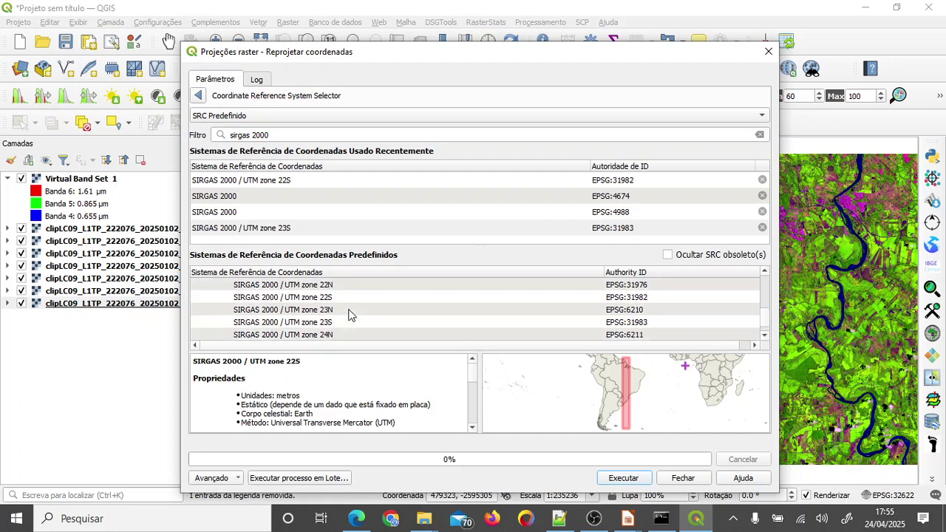
{"action": "scroll", "coordinate": [350, 314], "scroll_direction": "up", "scroll_amount": 2}
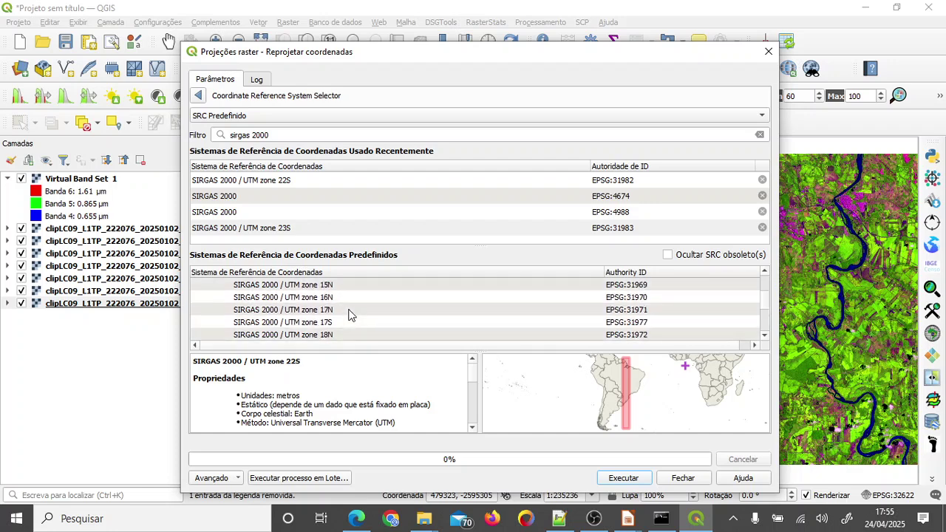
{"action": "scroll", "coordinate": [350, 314], "scroll_direction": "down", "scroll_amount": 1}
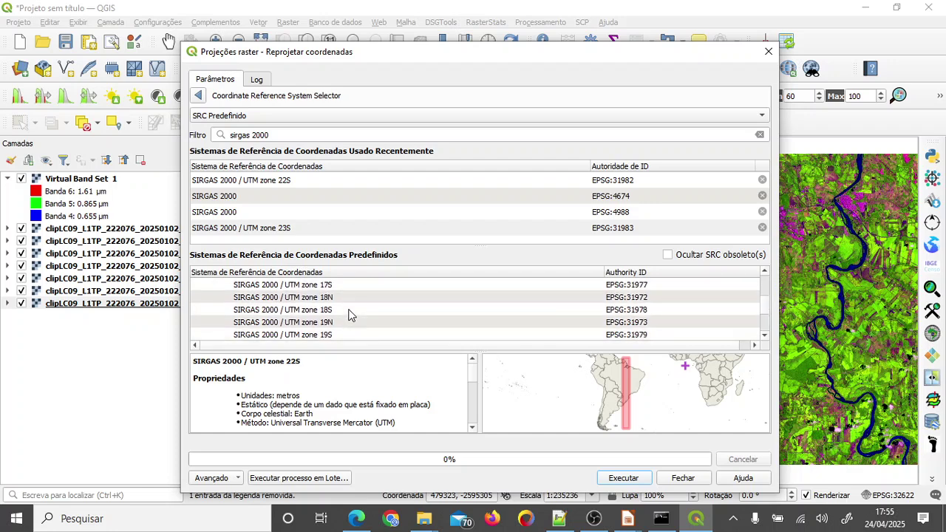
{"action": "left_click", "coordinate": [343, 311]}
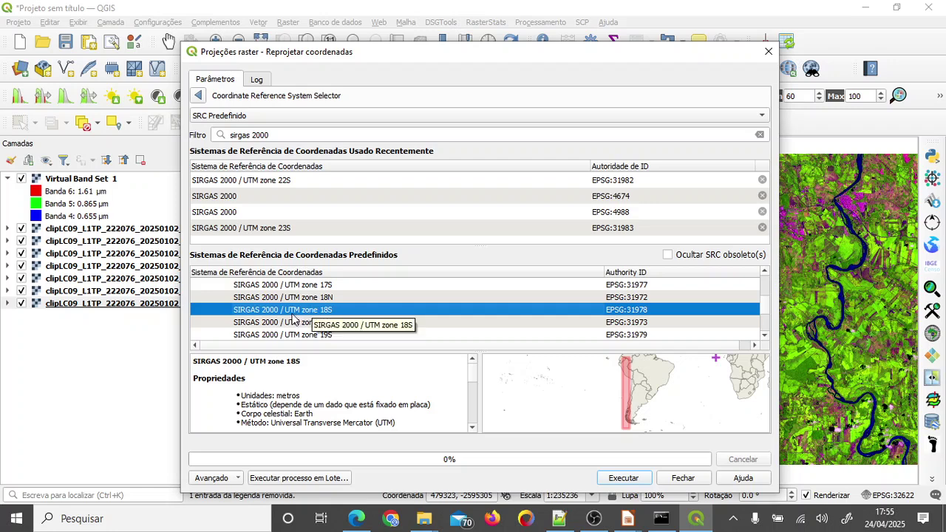
Filter the reference systems by sirgas 2000 / utm zone 18s and select the matching projected system, EPSG:31978
{"action": "left_click", "coordinate": [286, 136]}
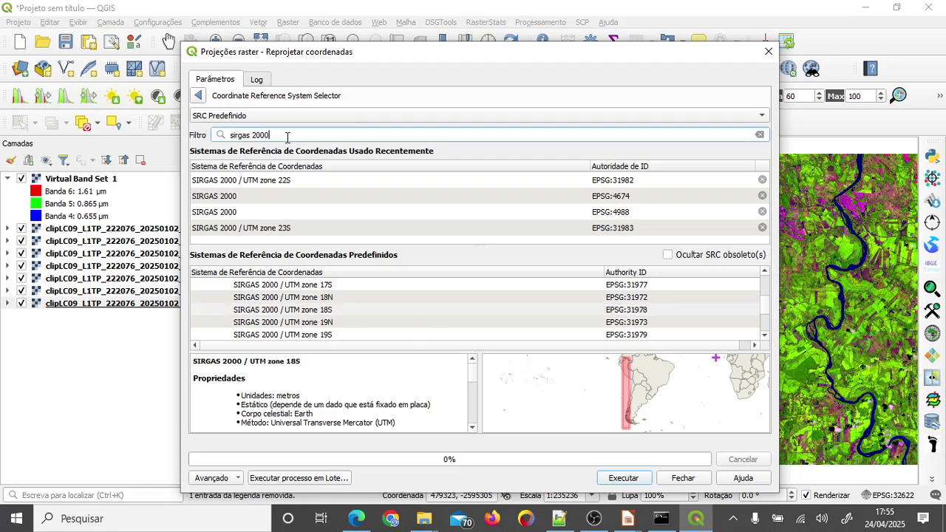
{"action": "type", "text": "utm zone"}
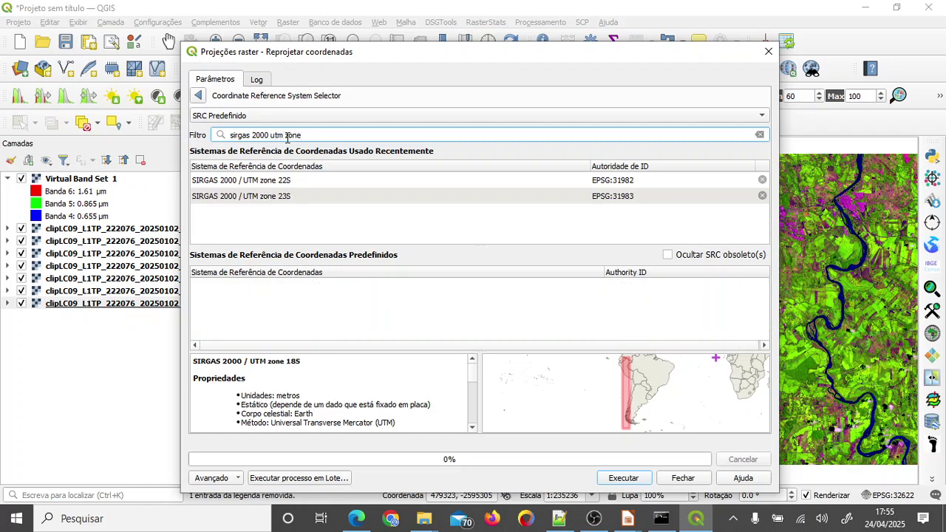
{"action": "type", "text": "/ "}
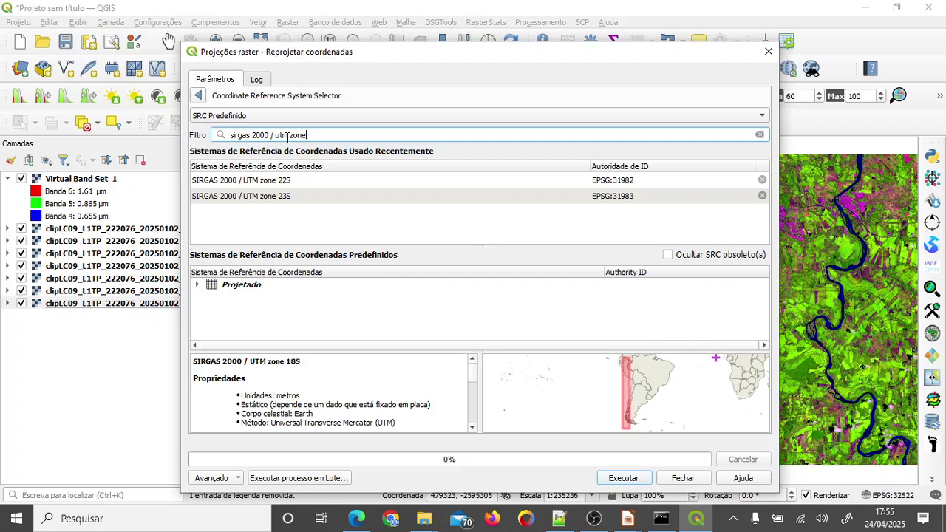
{"action": "type", "text": "18s"}
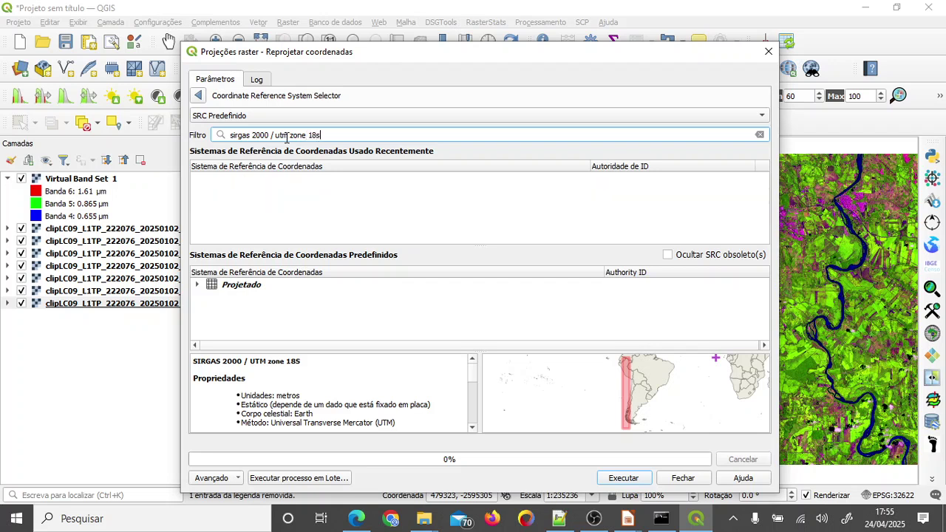
{"action": "left_click", "coordinate": [198, 286]}
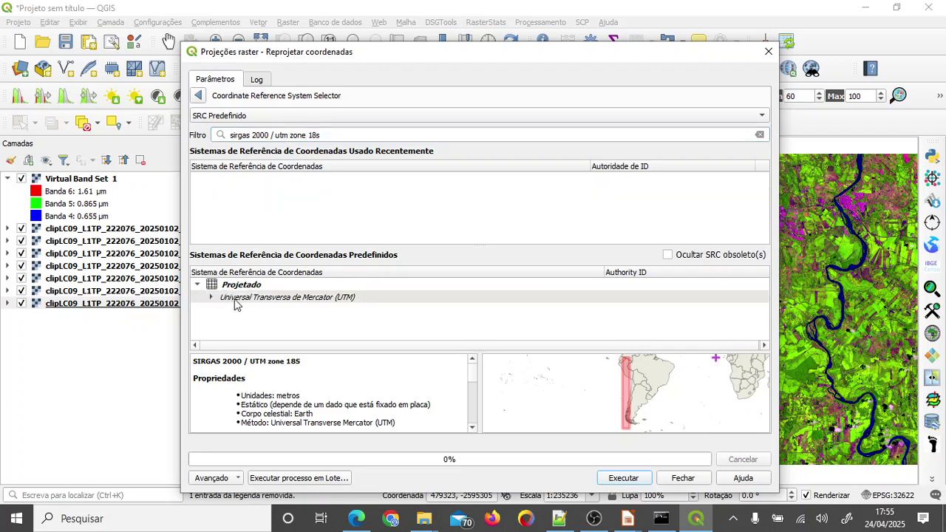
{"action": "left_click", "coordinate": [210, 296]}
{"action": "left_click", "coordinate": [288, 310]}
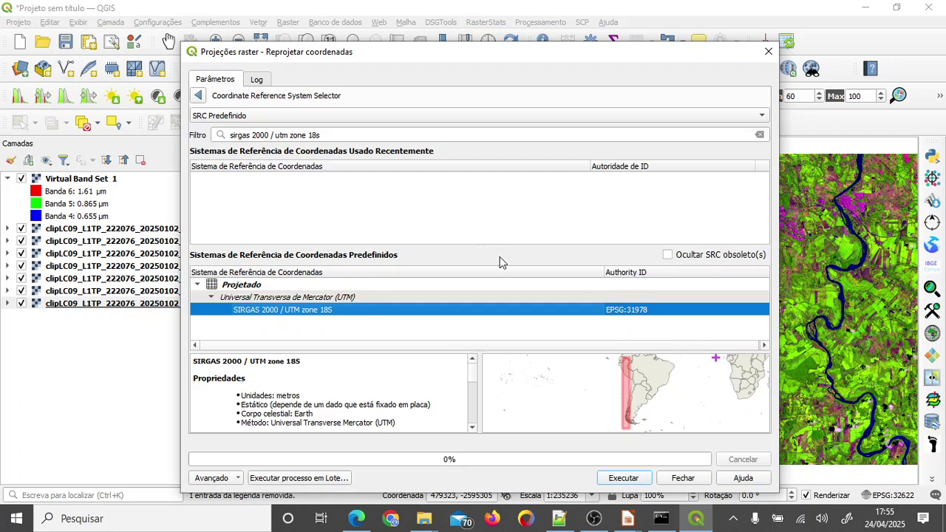
Filter by sirgas 2000 / utm zone 22s, select EPSG:31982 as the target CRS, and return to the reprojection parameters
{"action": "left_click", "coordinate": [314, 135]}
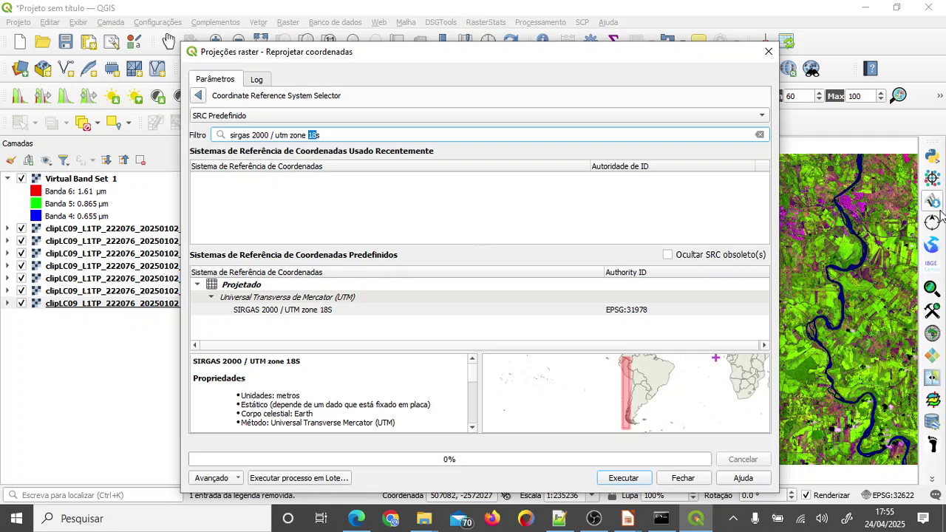
{"action": "type", "text": "22"}
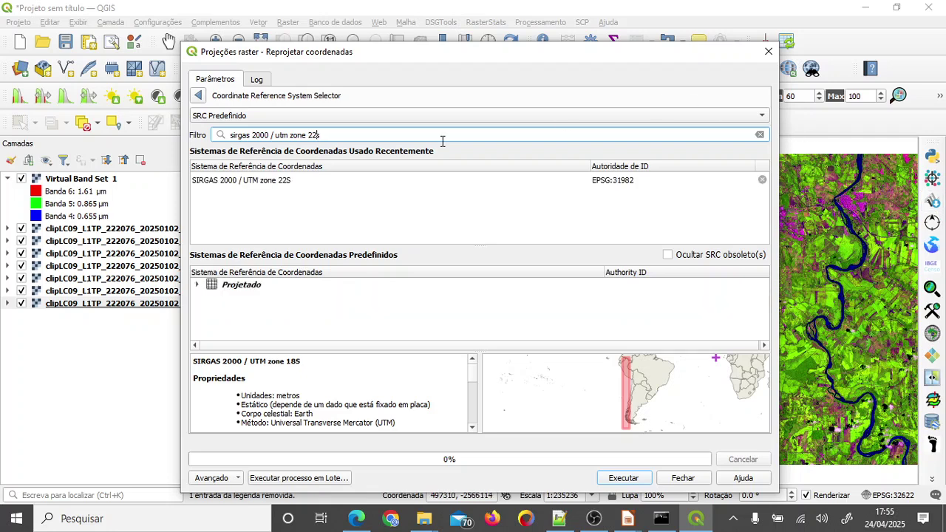
{"action": "left_click", "coordinate": [231, 180]}
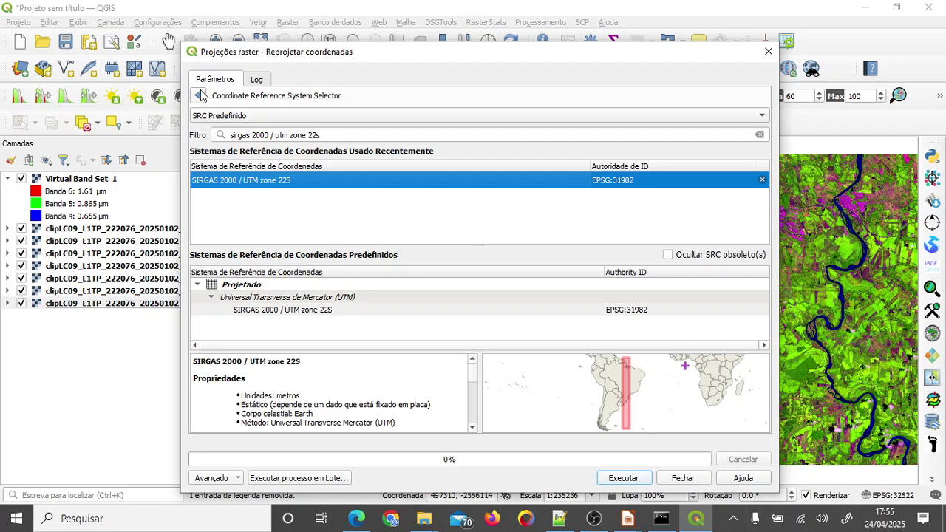
{"action": "left_click", "coordinate": [201, 96]}
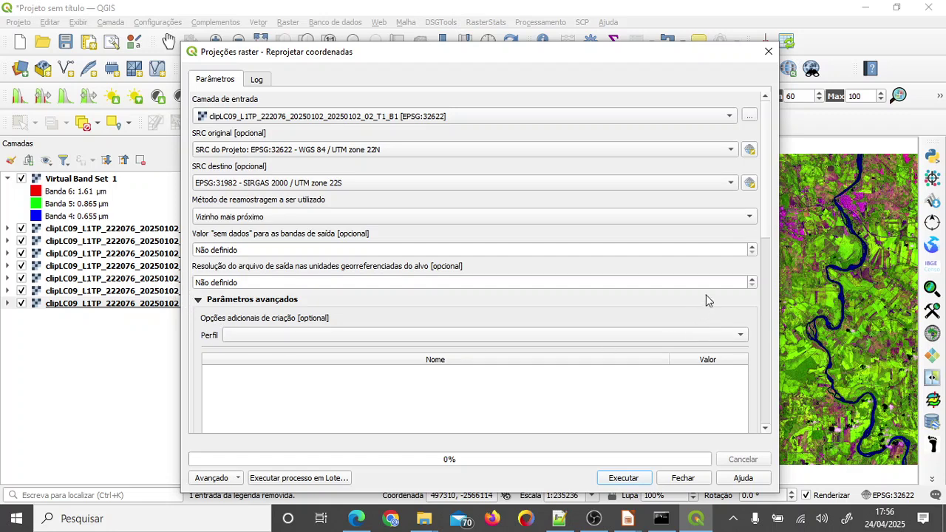
Choose to save the reprojected raster to a file and browse to the landsat9 folder inside dados_espaciais
{"action": "scroll", "coordinate": [764, 237], "scroll_direction": "down", "scroll_amount": 8}
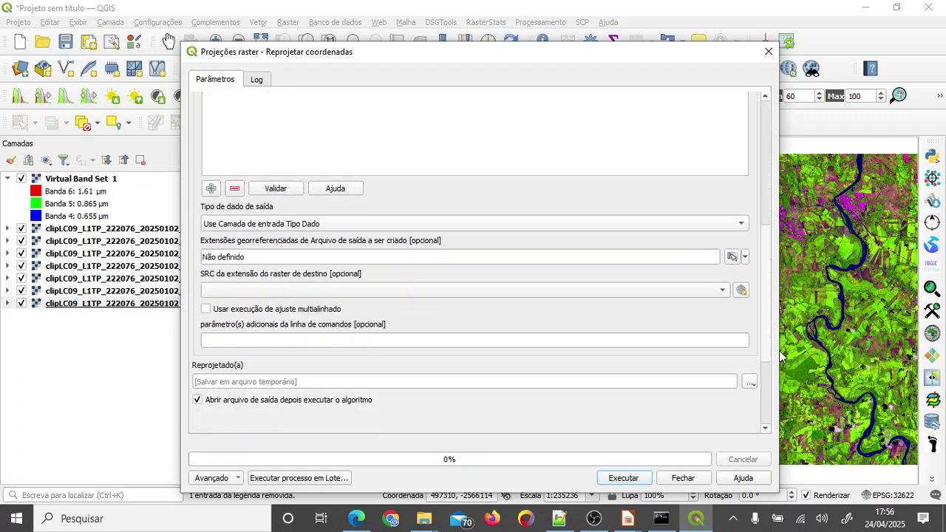
{"action": "scroll", "coordinate": [779, 357], "scroll_direction": "down", "scroll_amount": 2}
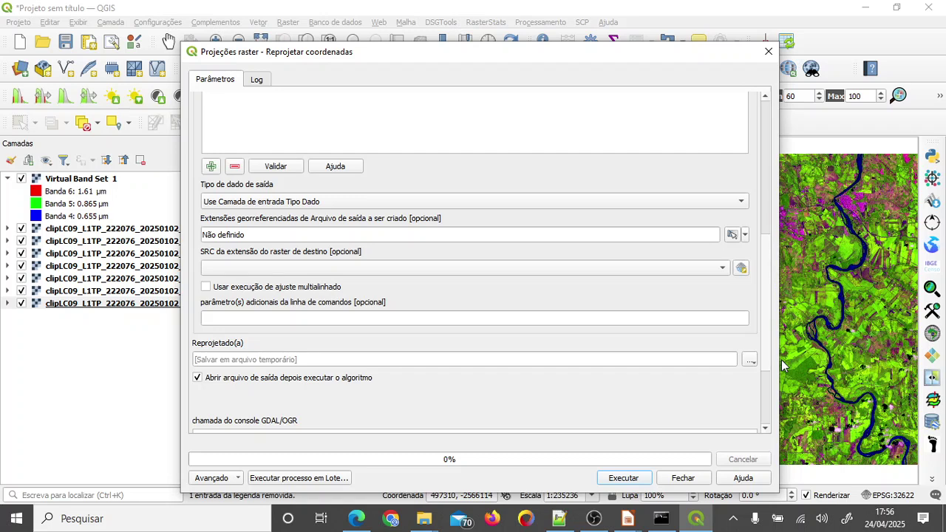
{"action": "left_click", "coordinate": [713, 359]}
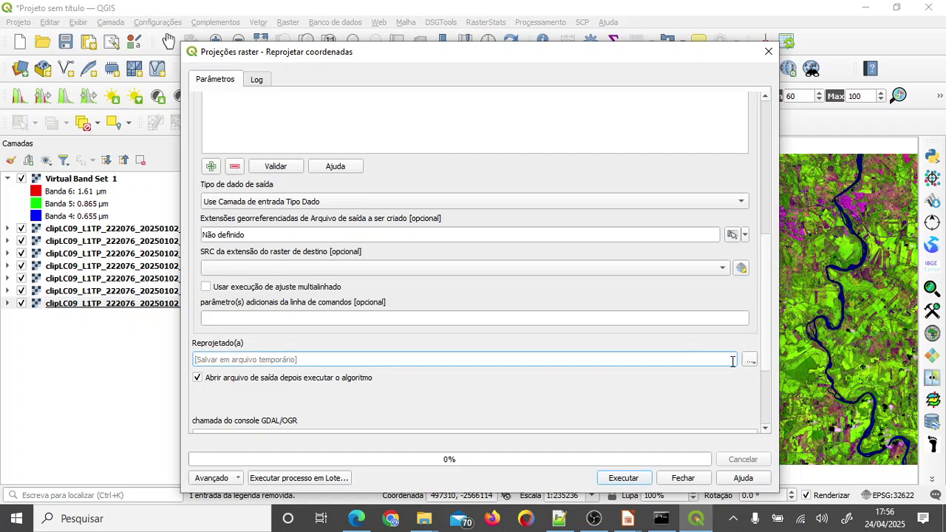
{"action": "left_click", "coordinate": [750, 360]}
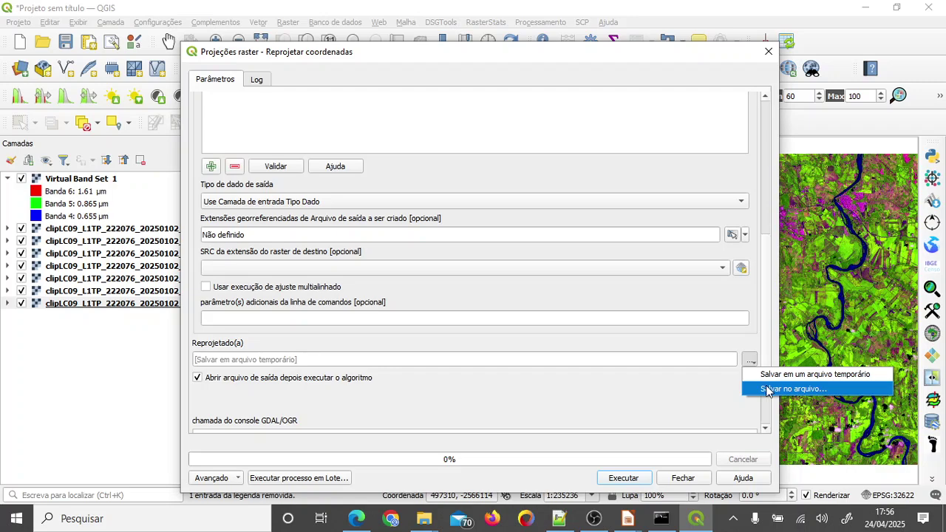
{"action": "left_click", "coordinate": [768, 389]}
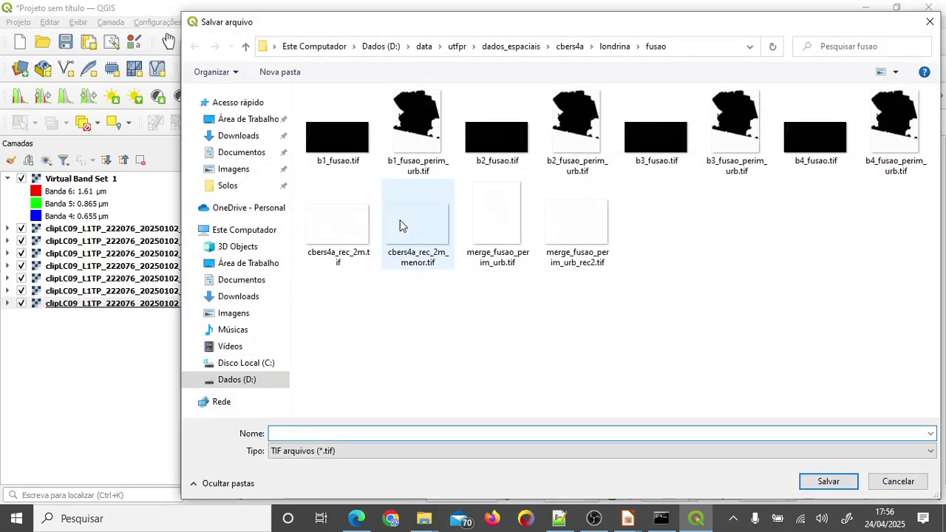
{"action": "left_click", "coordinate": [525, 45]}
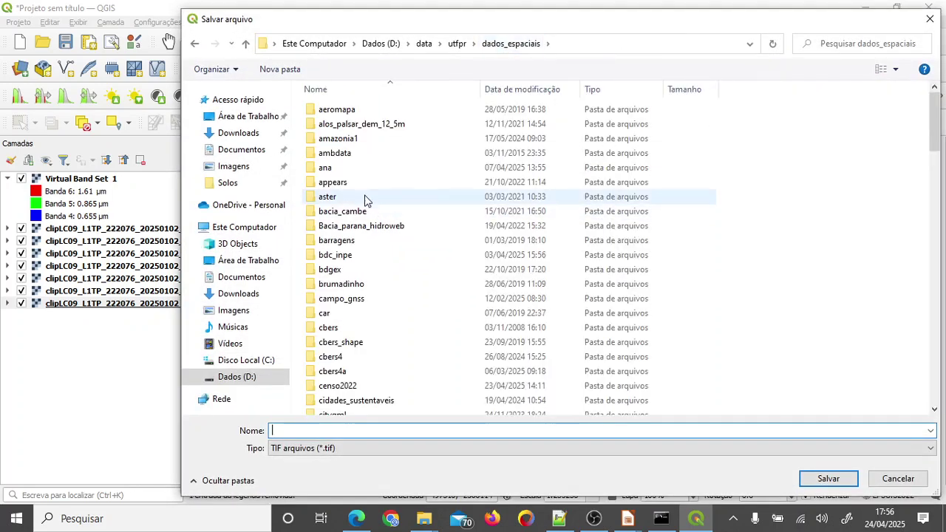
{"action": "type", "text": "lo"}
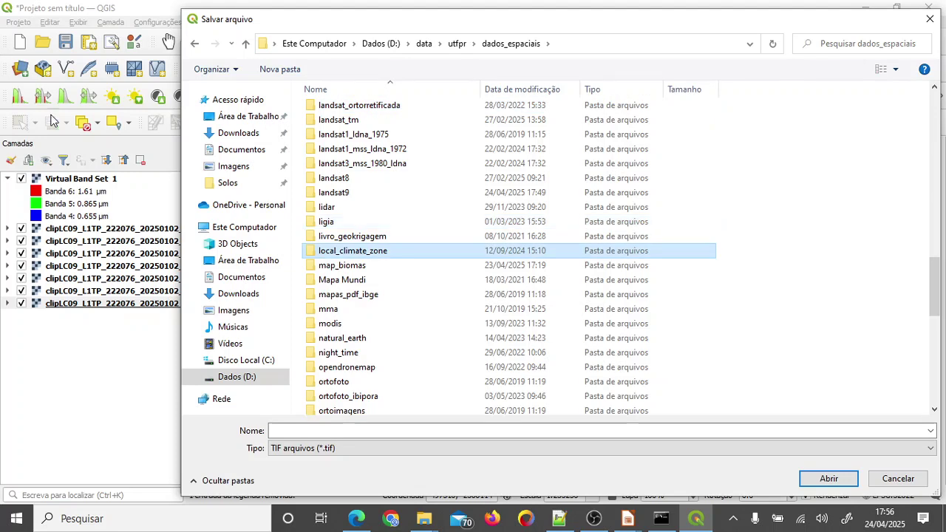
{"action": "left_click", "coordinate": [349, 194]}
{"action": "double_click", "coordinate": [348, 195]}
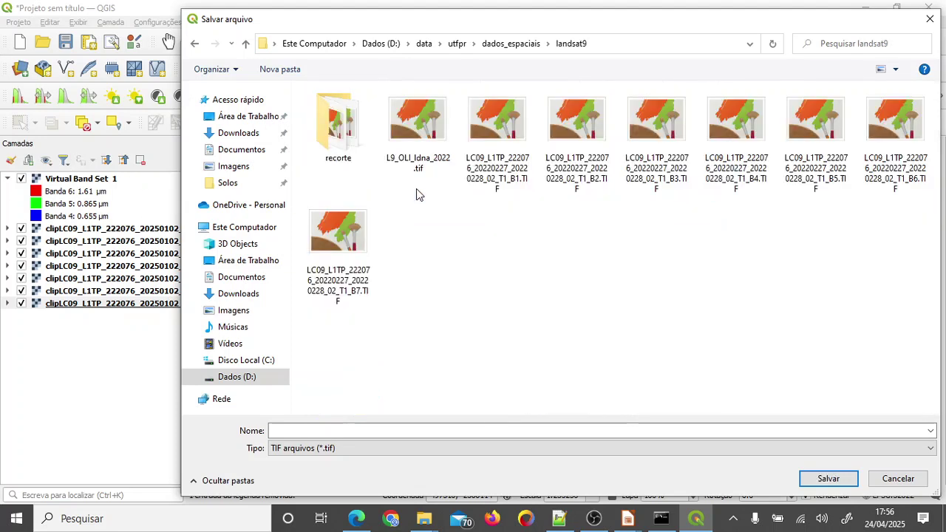
Create a folder named rec_utm inside landsat9 and set the output file there as b1_rec
{"action": "left_click", "coordinate": [278, 70]}
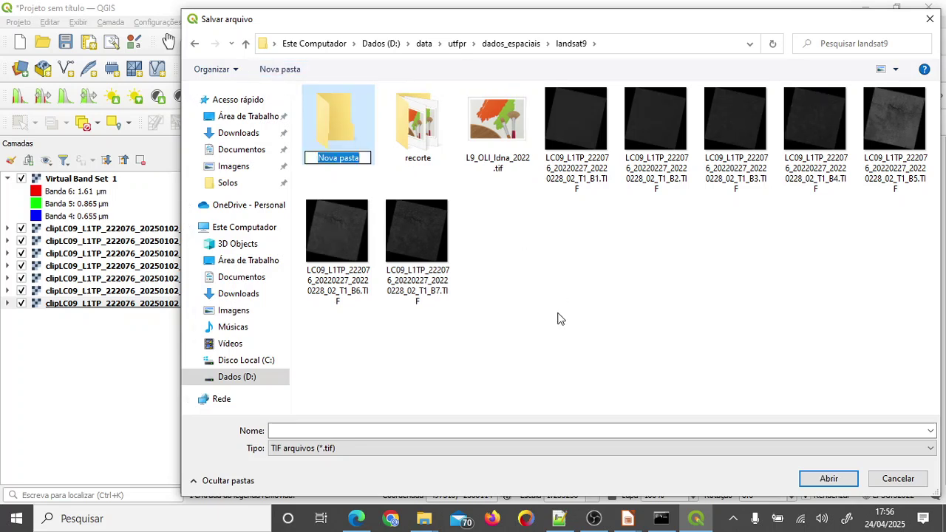
{"action": "type", "text": "rec"}
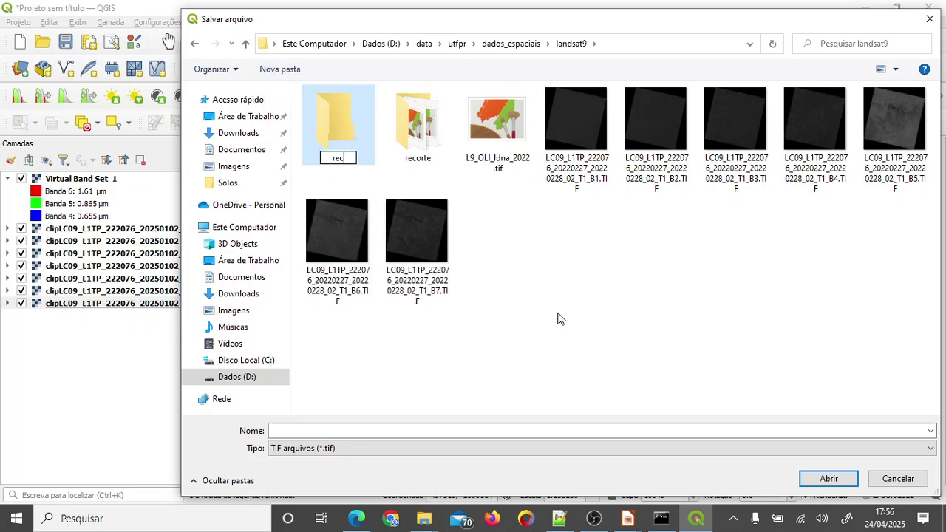
{"action": "type", "text": "_utm"}
{"action": "key", "text": "Return"}
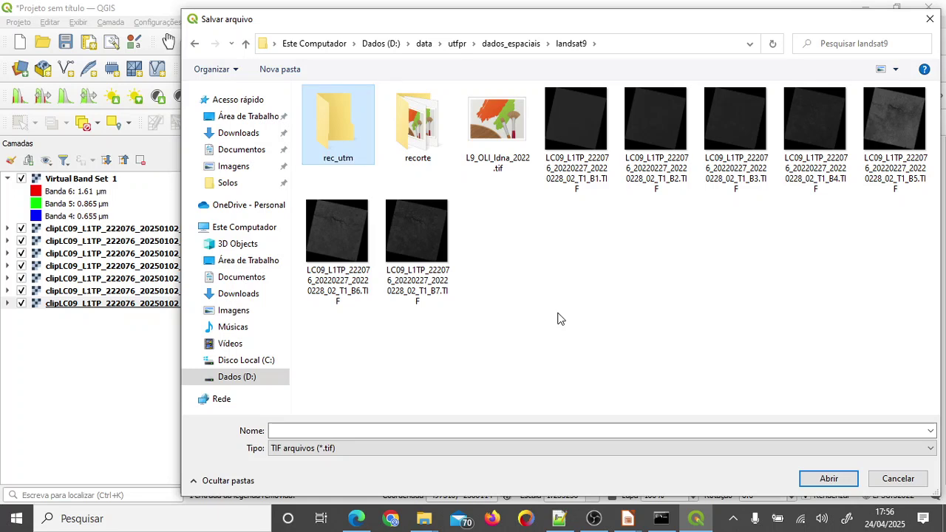
{"action": "key", "text": "Return"}
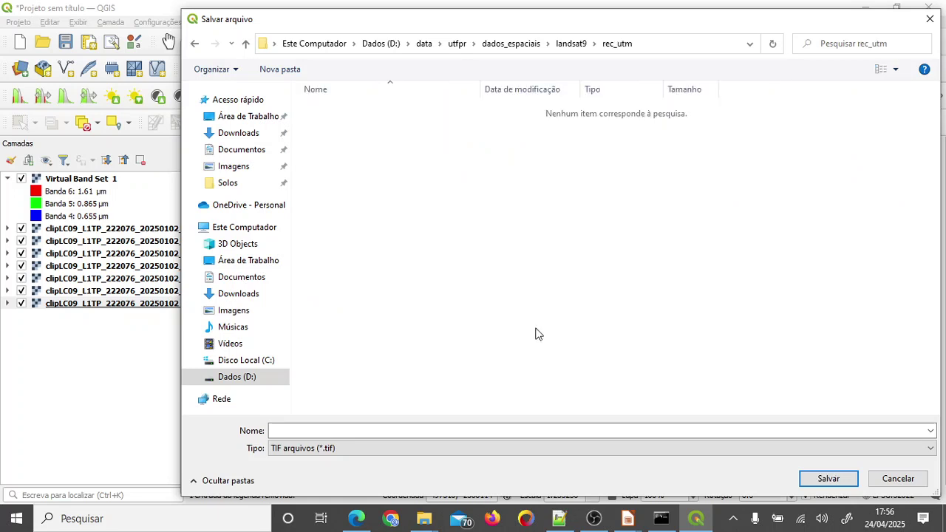
{"action": "left_click", "coordinate": [500, 427]}
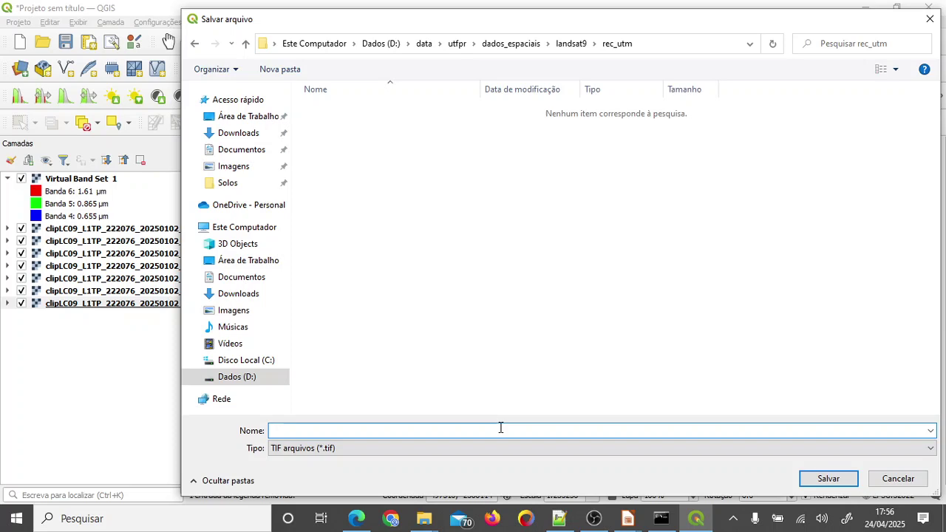
{"action": "type", "text": "b1_rec"}
{"action": "key", "text": "Return"}
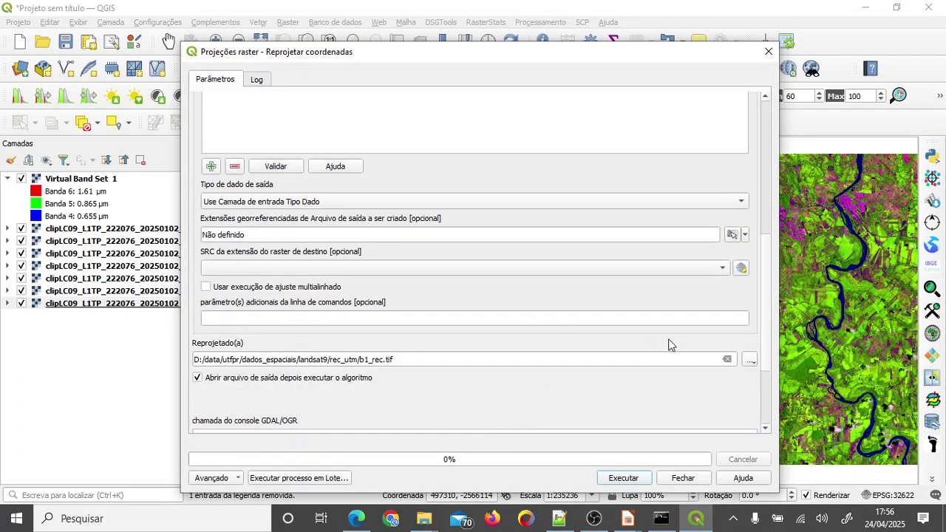
Collapse the advanced parameters and run the reprojection of clipped band B1 to EPSG:31982
{"action": "scroll", "coordinate": [747, 233], "scroll_direction": "up", "scroll_amount": 5}
{"action": "scroll", "coordinate": [747, 233], "scroll_direction": "up", "scroll_amount": 3}
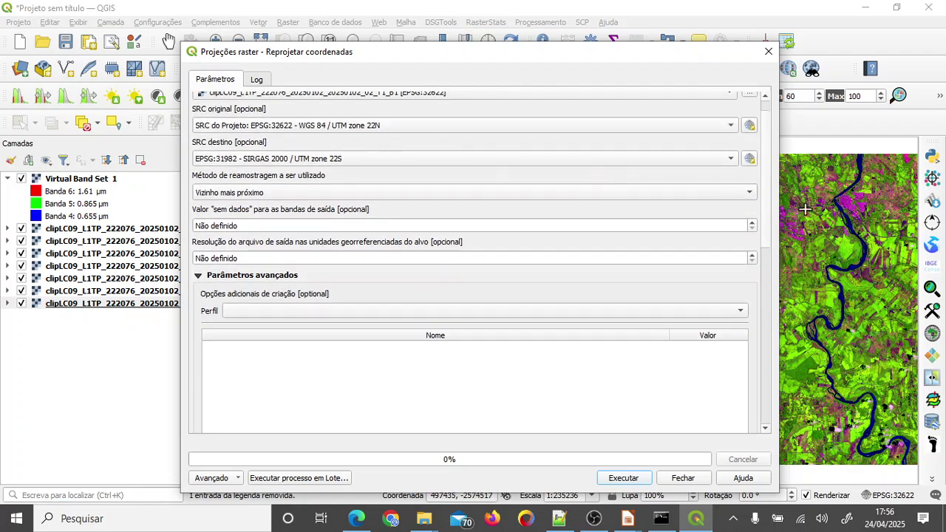
{"action": "scroll", "coordinate": [461, 137], "scroll_direction": "up", "scroll_amount": 1}
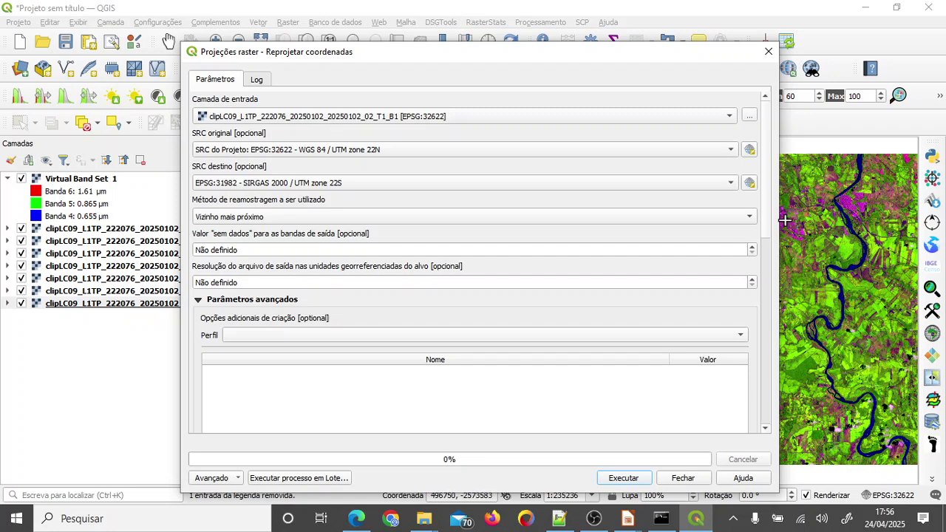
{"action": "left_click", "coordinate": [198, 299]}
{"action": "left_click", "coordinate": [365, 332]}
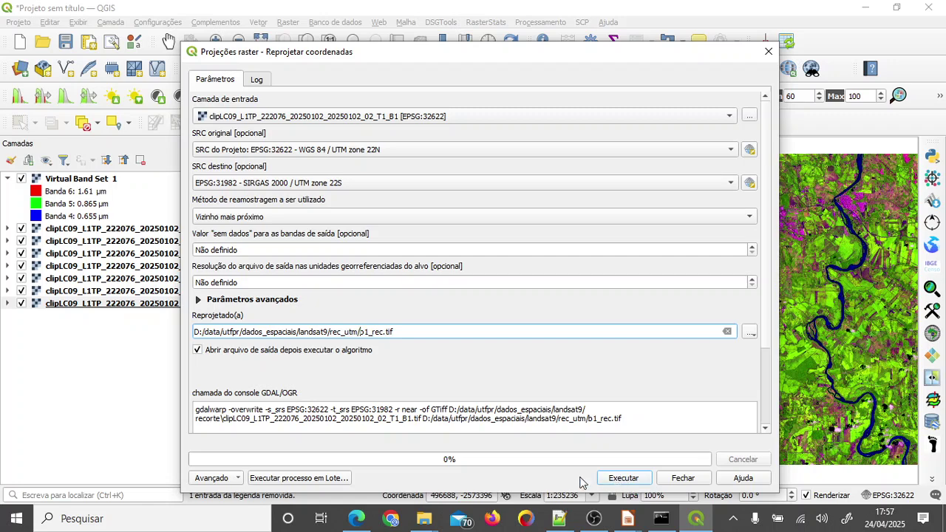
{"action": "left_click", "coordinate": [623, 479]}
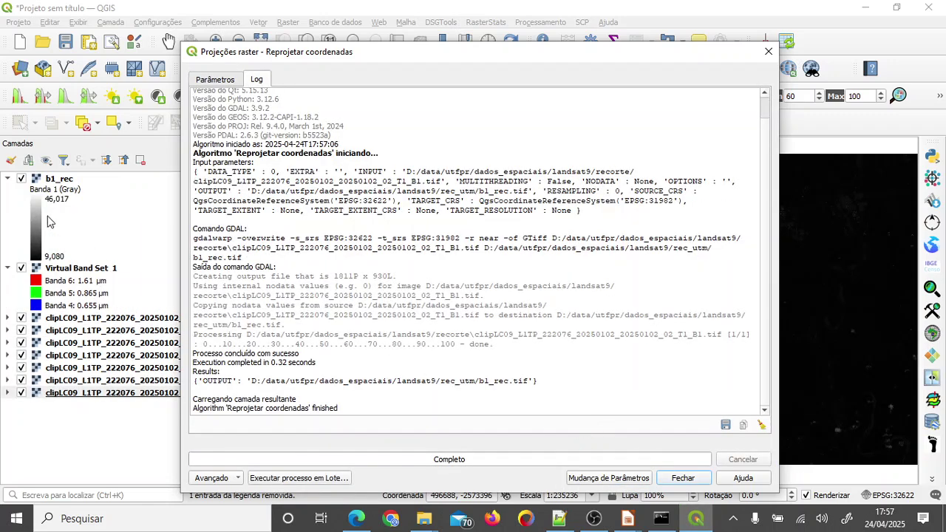
Reproject clipped band B2 with the same CRS settings, saving the output as b2_rec.tif in rec_utm
{"action": "left_click", "coordinate": [215, 81]}
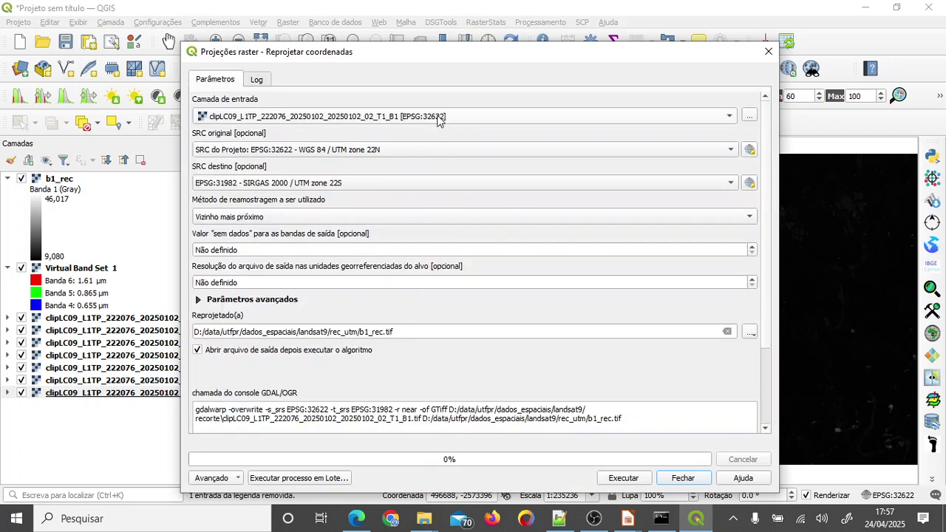
{"action": "left_click", "coordinate": [405, 119]}
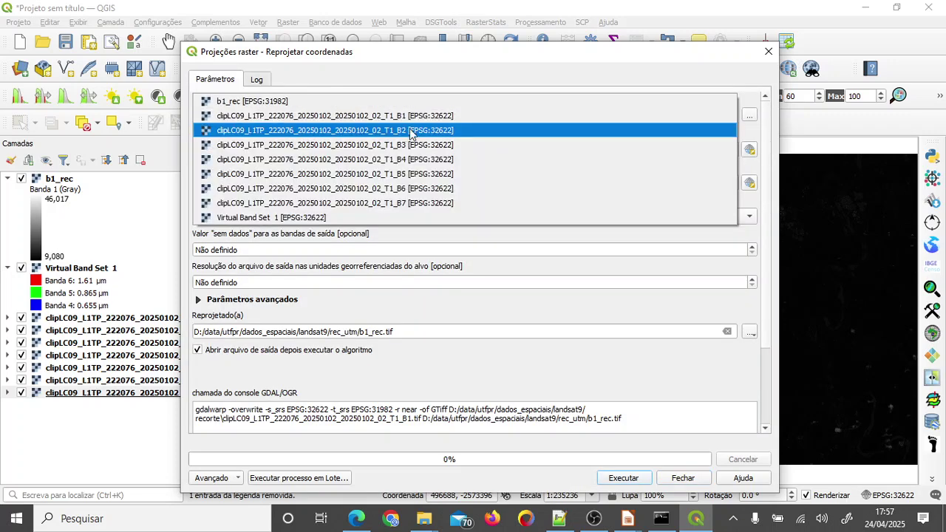
{"action": "left_click", "coordinate": [407, 130]}
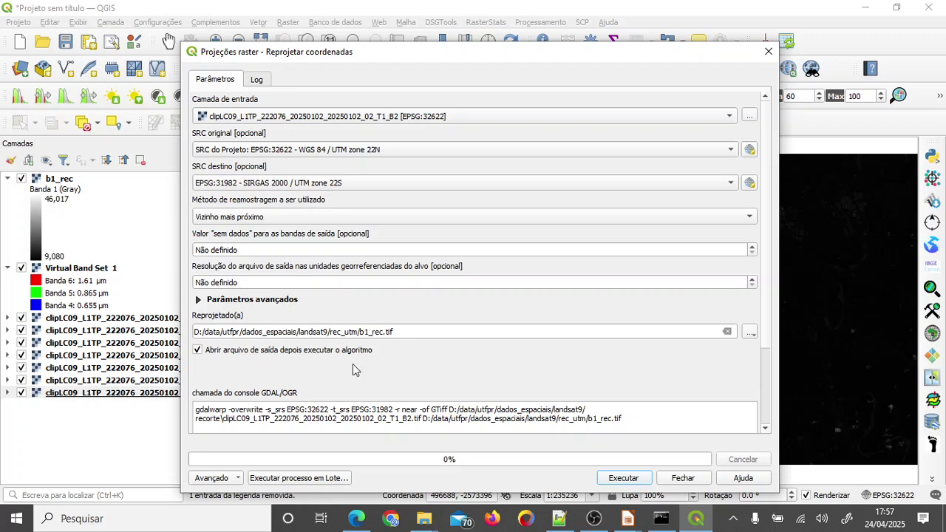
{"action": "left_click", "coordinate": [363, 331]}
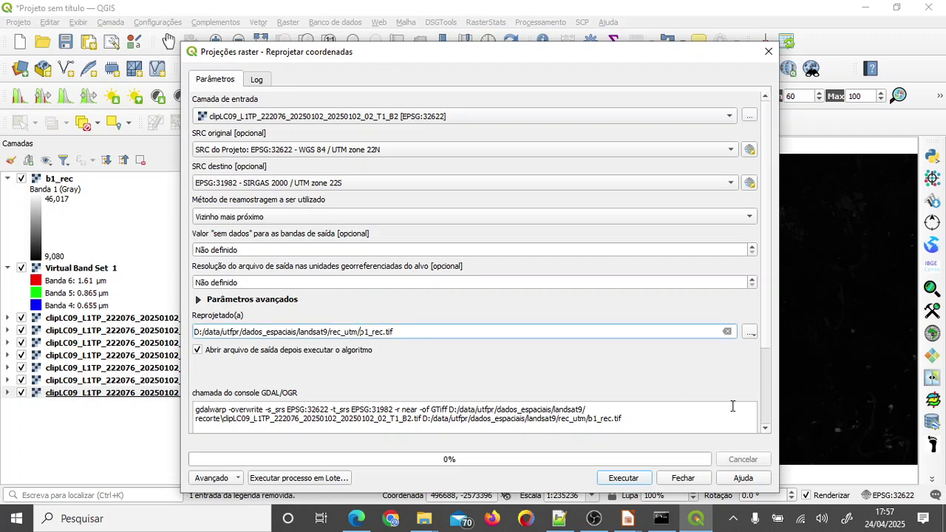
{"action": "key", "text": "Delete"}
{"action": "type", "text": "2"}
{"action": "left_click", "coordinate": [622, 478]}
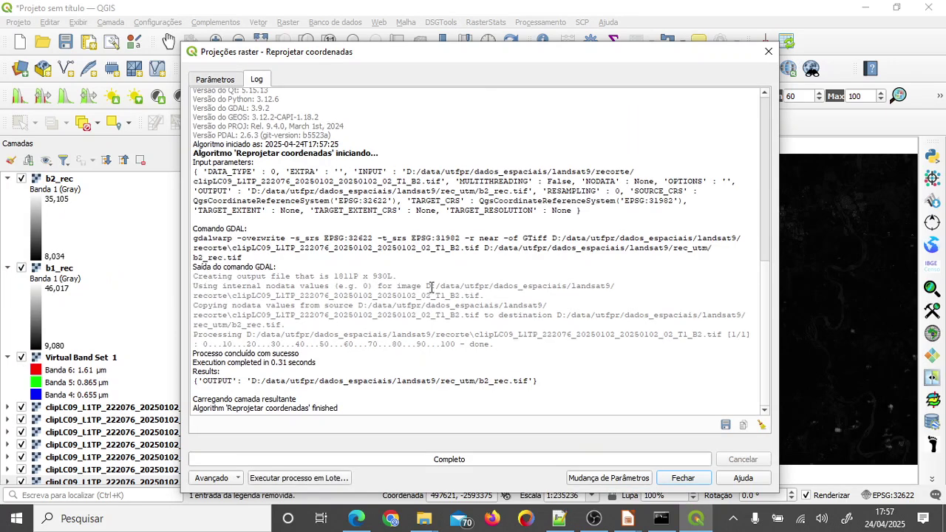
Reproject clipped band B3 with the same CRS settings, saving the output as b3_rec.tif in rec_utm
{"action": "left_click", "coordinate": [209, 81]}
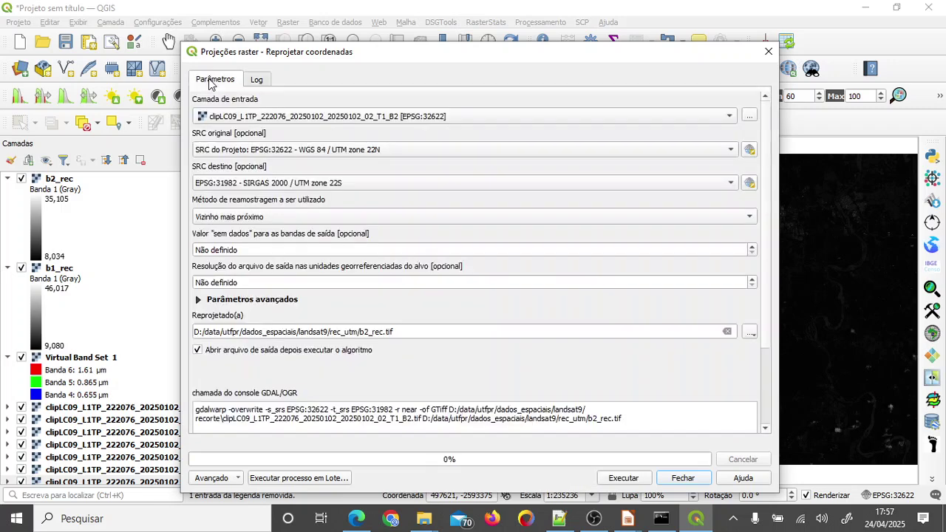
{"action": "left_click", "coordinate": [371, 117]}
{"action": "left_click", "coordinate": [371, 130]}
{"action": "left_click", "coordinate": [365, 332]}
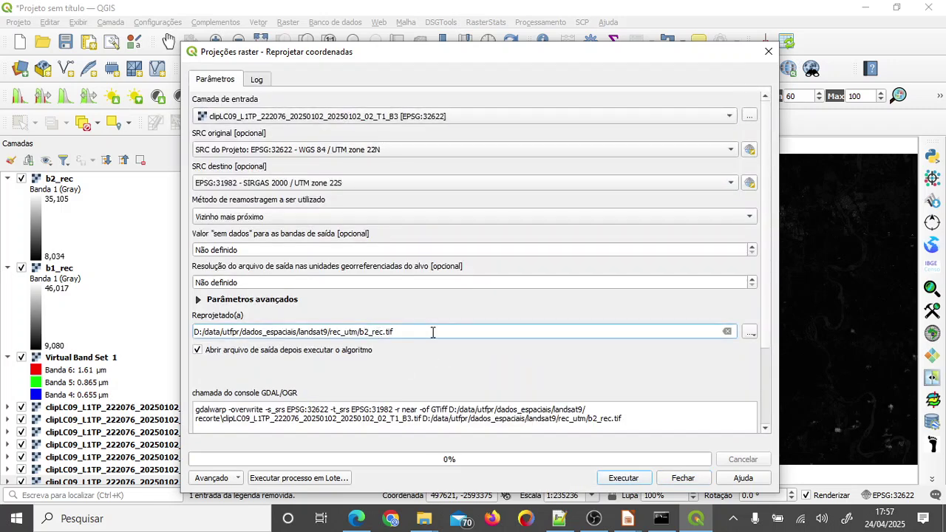
{"action": "key", "text": "Delete"}
{"action": "type", "text": "3"}
{"action": "left_click", "coordinate": [622, 479]}
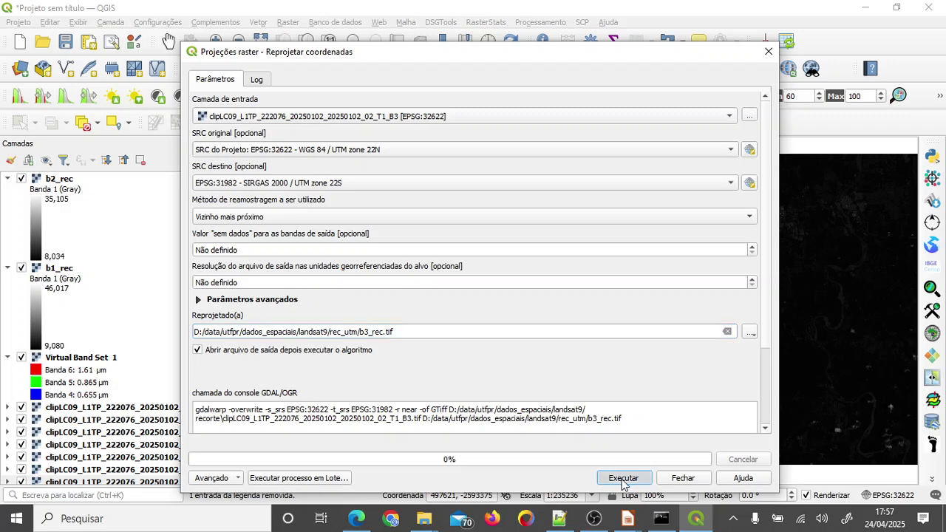
Reproject clipped band B4 with the same CRS settings, saving the output as b4_rec.tif in rec_utm
{"action": "left_click", "coordinate": [216, 81]}
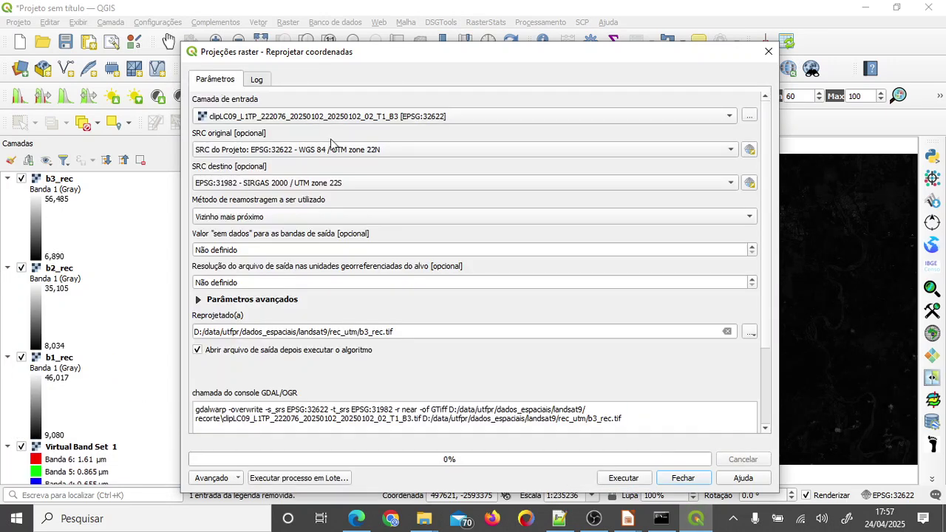
{"action": "left_click", "coordinate": [372, 121]}
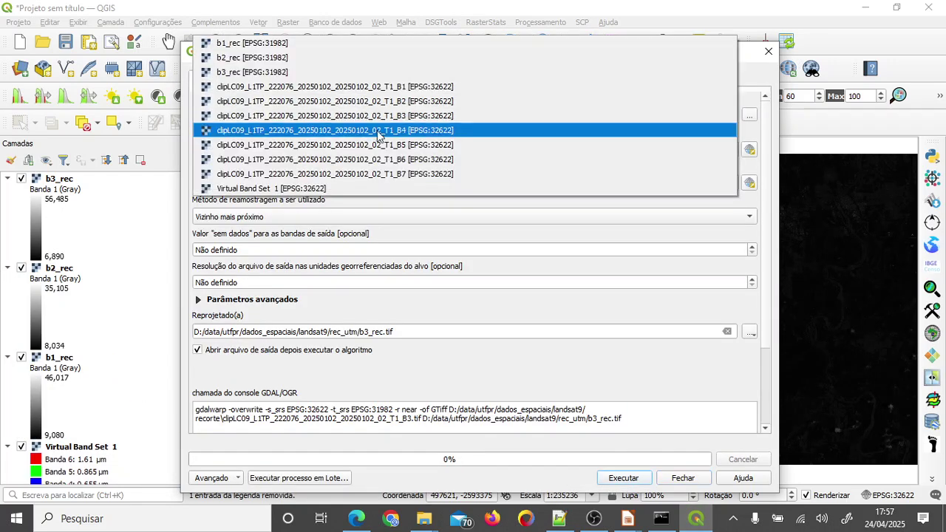
{"action": "left_click", "coordinate": [378, 135]}
{"action": "left_click", "coordinate": [369, 332]}
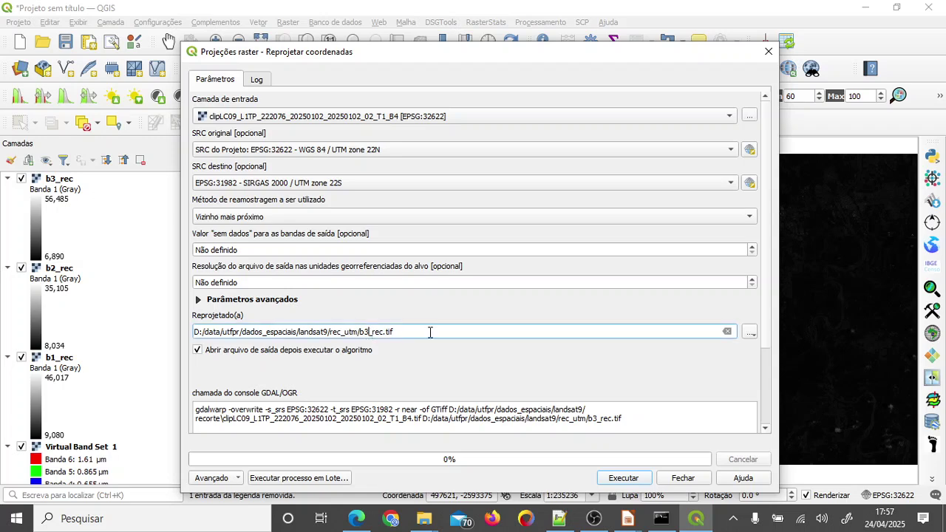
{"action": "key", "text": "BackSpace"}
{"action": "type", "text": "4"}
{"action": "left_click", "coordinate": [622, 478]}
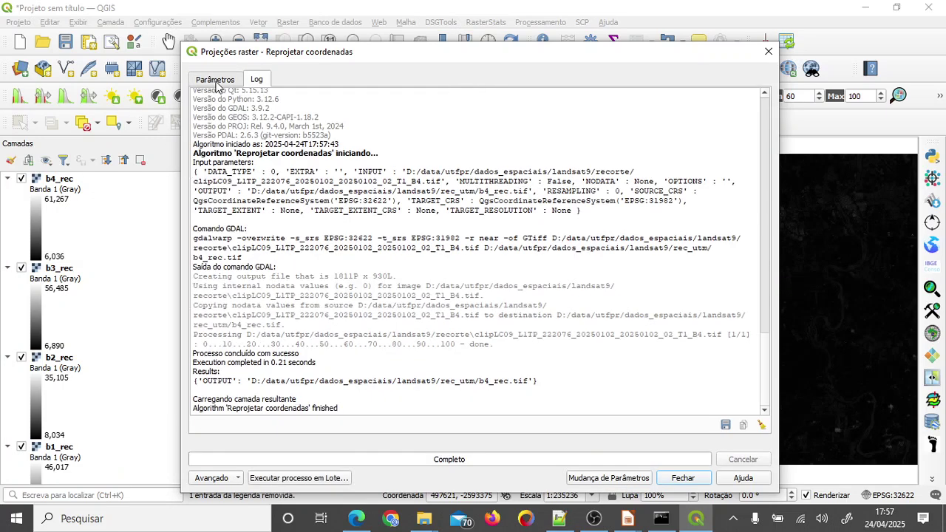
Reproject clipped band B5 with the same CRS settings, saving the output as b5_rec.tif in rec_utm
{"action": "left_click", "coordinate": [215, 81]}
{"action": "left_click", "coordinate": [364, 119]}
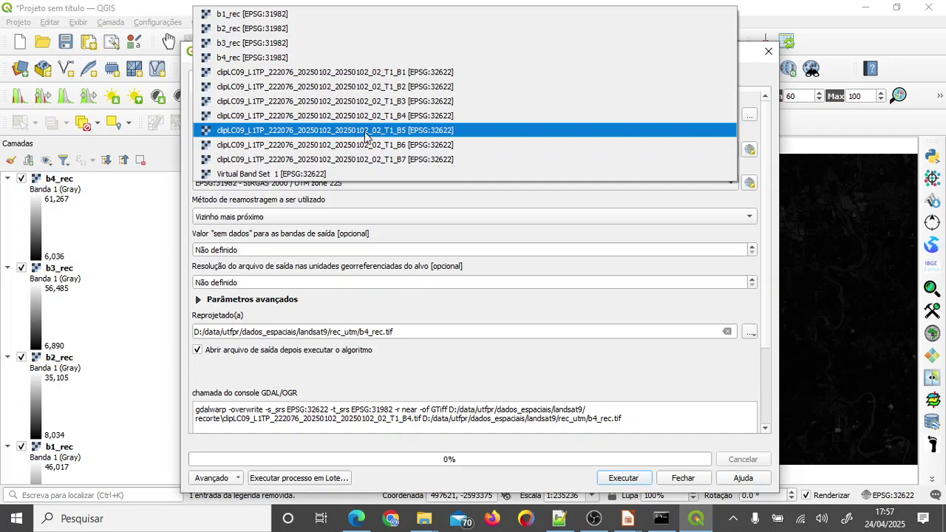
{"action": "left_click", "coordinate": [366, 131]}
{"action": "left_click", "coordinate": [366, 332]}
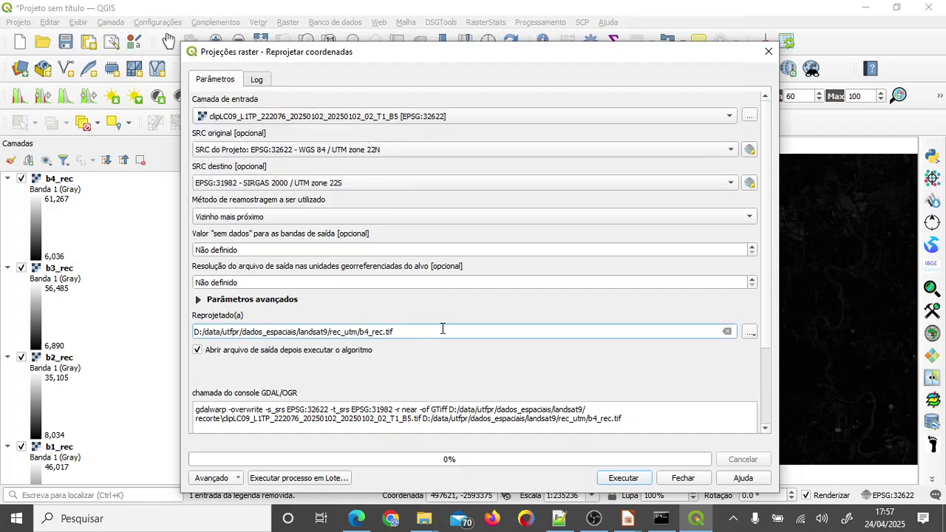
{"action": "key", "text": "Delete"}
{"action": "type", "text": "5"}
{"action": "left_click", "coordinate": [628, 479]}
Reproject clipped band B6 with the same CRS settings, saving the output as b6_rec.tif in rec_utm
{"action": "left_click", "coordinate": [220, 81]}
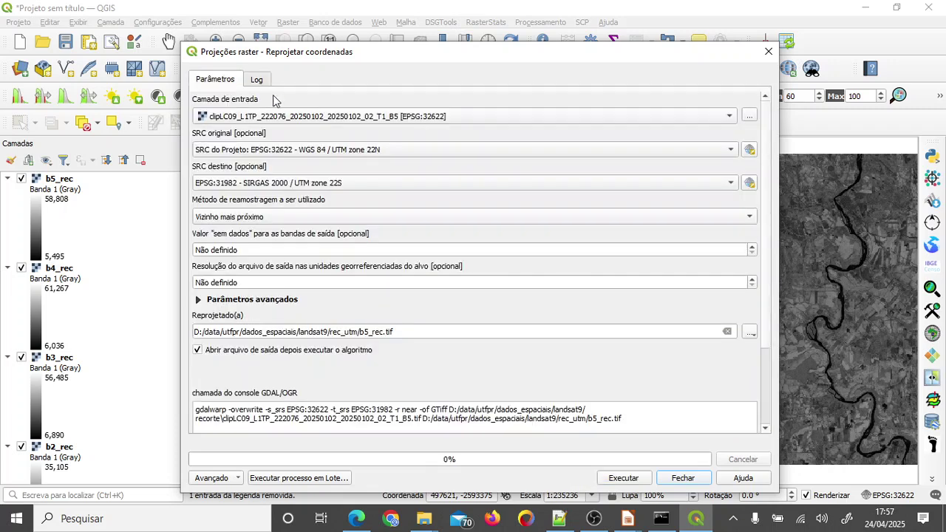
{"action": "left_click", "coordinate": [378, 117]}
{"action": "left_click", "coordinate": [385, 156]}
{"action": "left_click", "coordinate": [362, 331]}
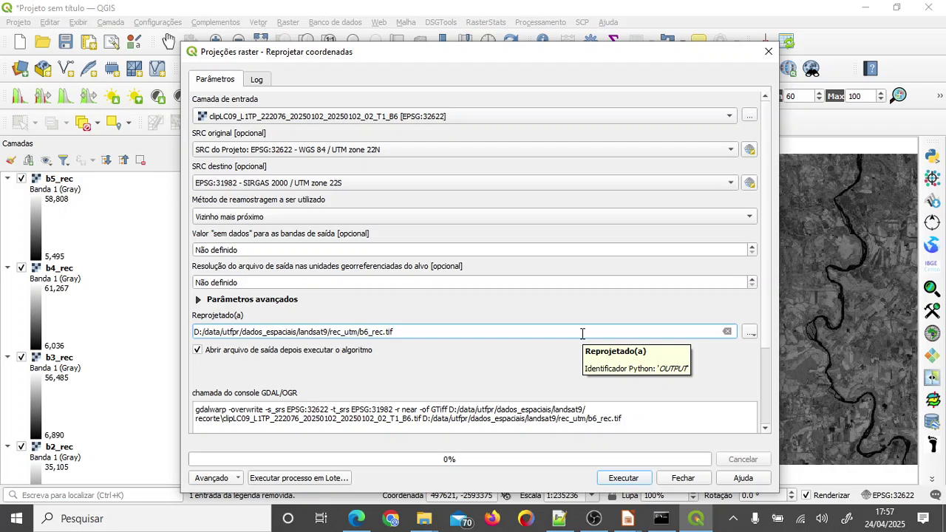
{"action": "left_click", "coordinate": [630, 480]}
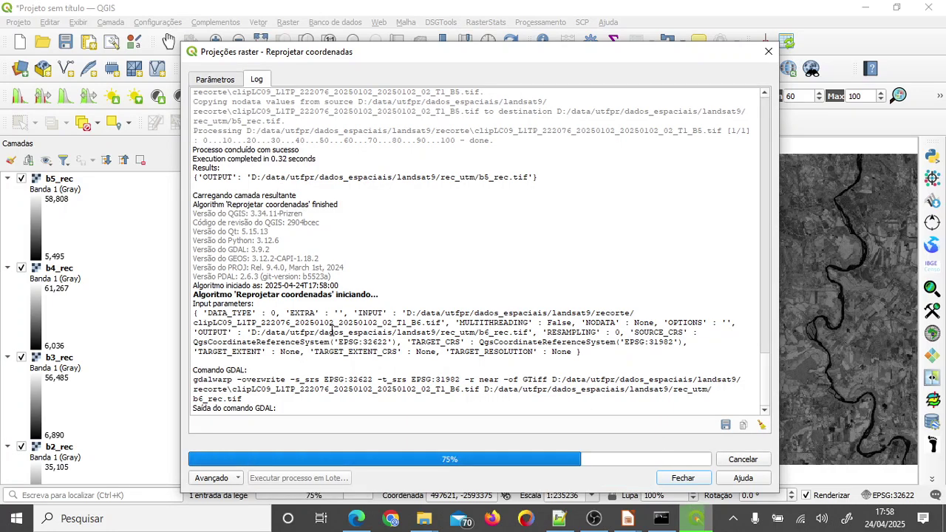
Reproject clipped band B7 with the same CRS settings, saving the output as b7_rec.tif in rec_utm, and close the Reproject dialog
{"action": "left_click", "coordinate": [229, 81]}
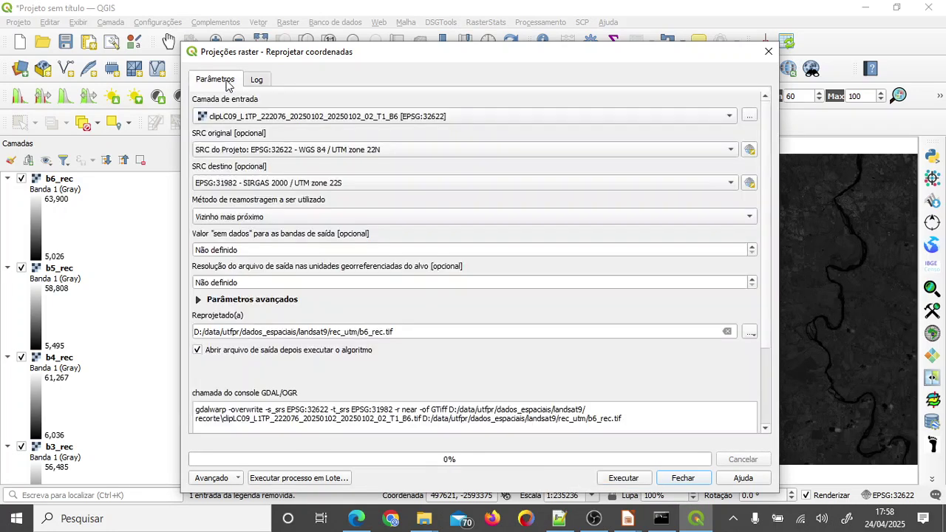
{"action": "left_click", "coordinate": [402, 118]}
{"action": "left_click", "coordinate": [421, 183]}
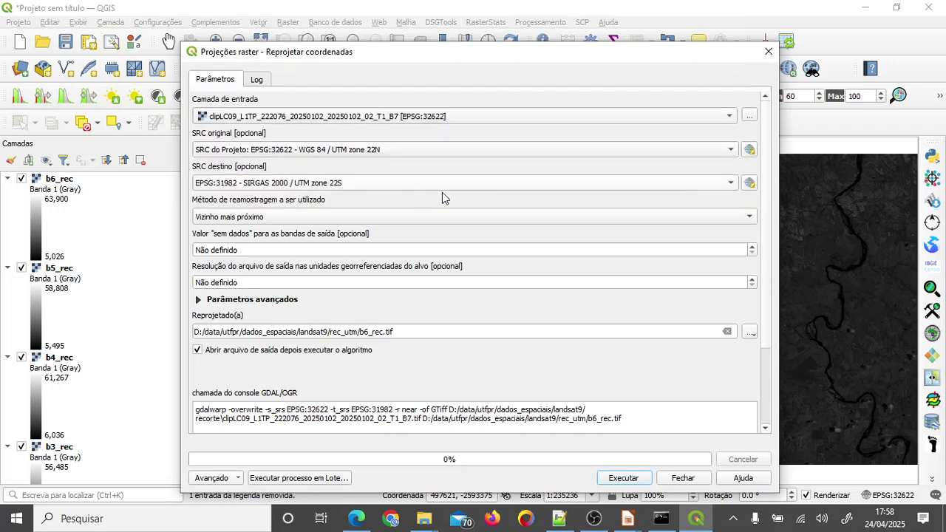
{"action": "left_click", "coordinate": [364, 334]}
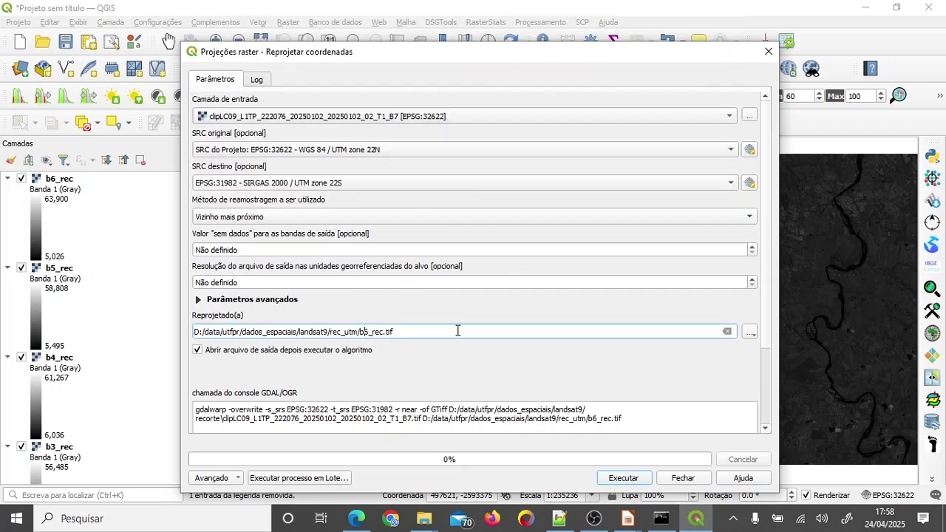
{"action": "key", "text": "Delete"}
{"action": "type", "text": "7"}
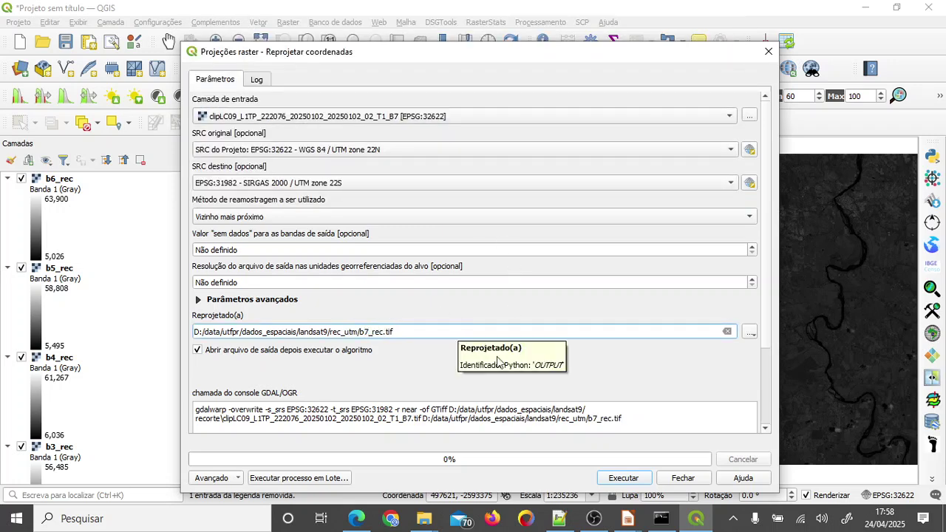
{"action": "left_click", "coordinate": [624, 478]}
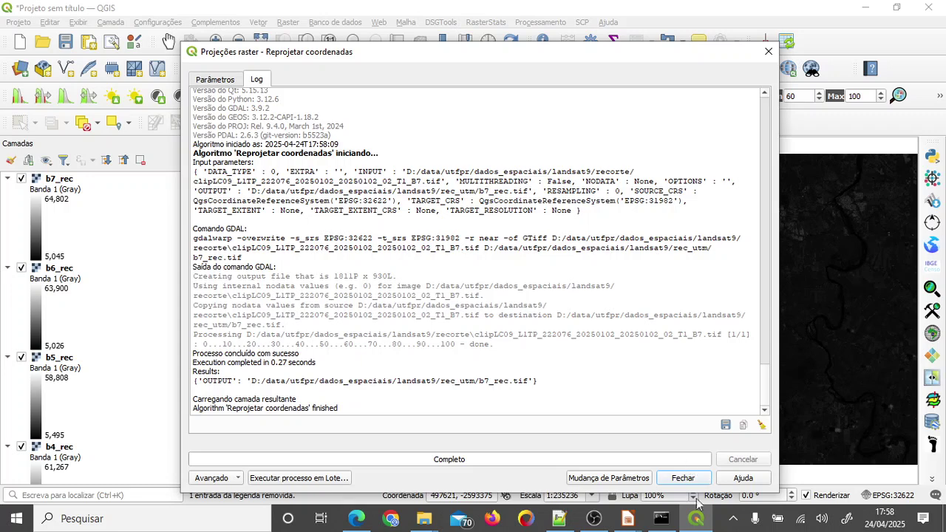
{"action": "left_click", "coordinate": [695, 480]}
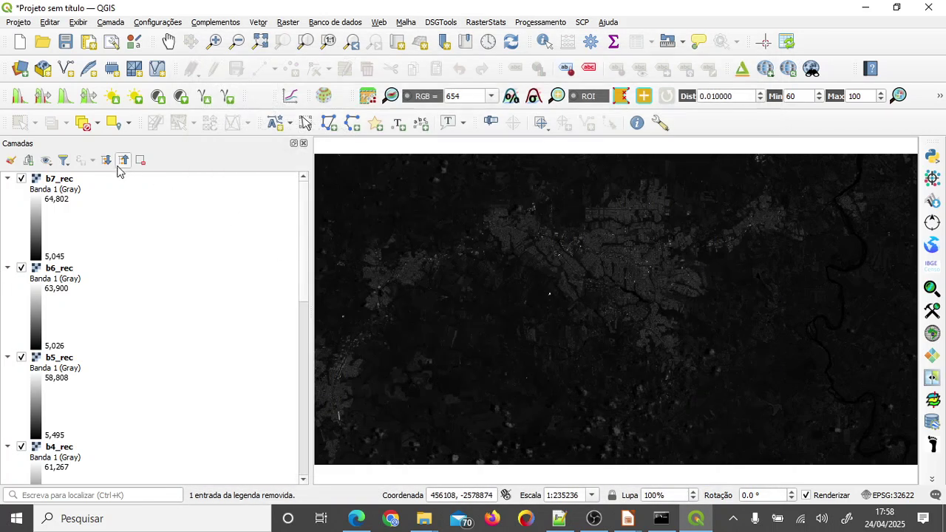
Collapse all layer legends and check the coordinate reference system in the source properties of b7_rec
{"action": "left_click", "coordinate": [122, 161]}
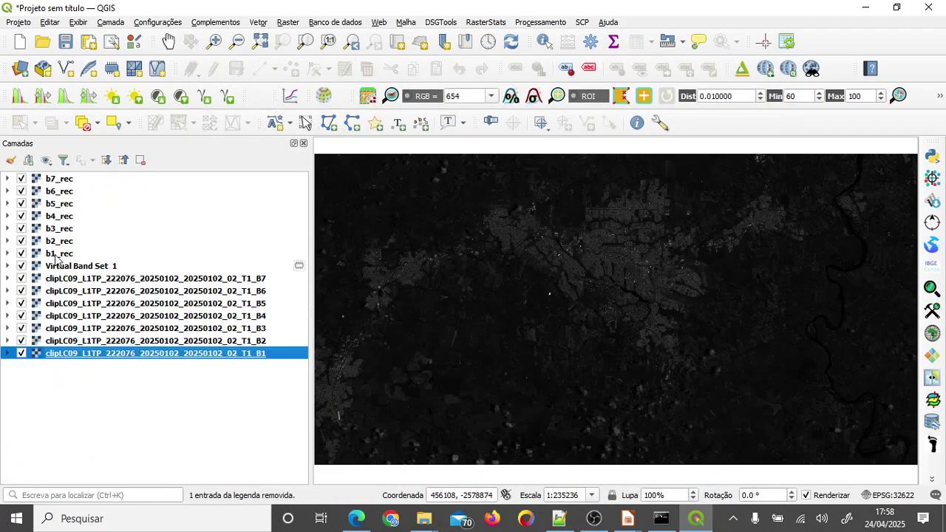
{"action": "left_click", "coordinate": [56, 180]}
{"action": "double_click", "coordinate": [56, 180]}
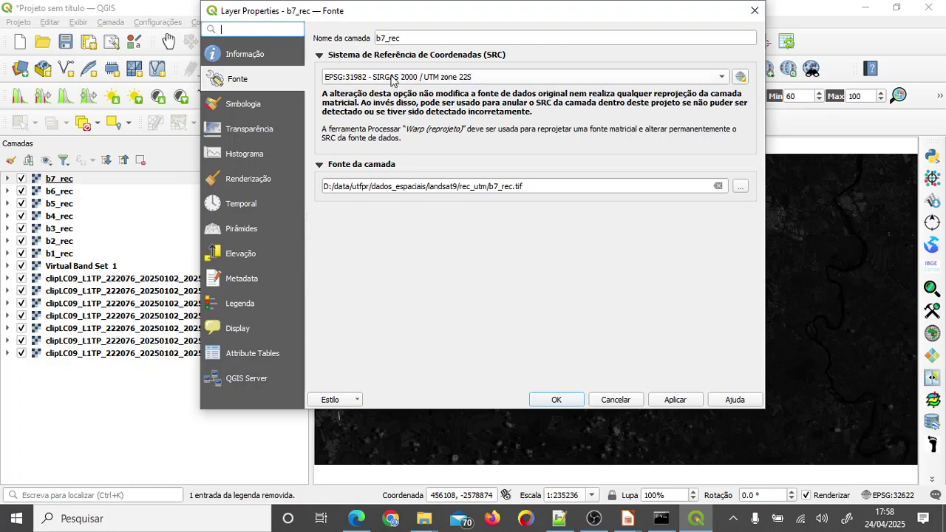
{"action": "left_click", "coordinate": [754, 10]}
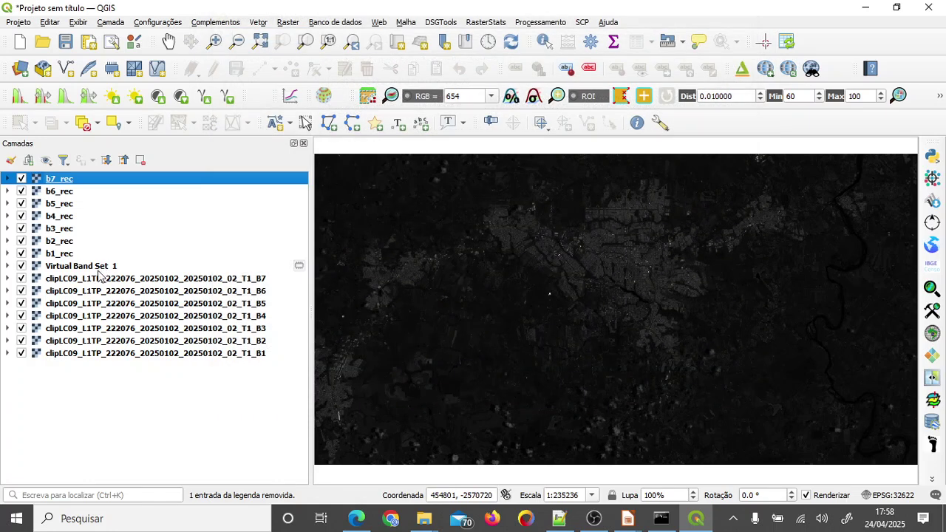
Remove Virtual Band Set 1 and all the clipped band layers B1 to B7 from the project
{"action": "left_click", "coordinate": [102, 267]}
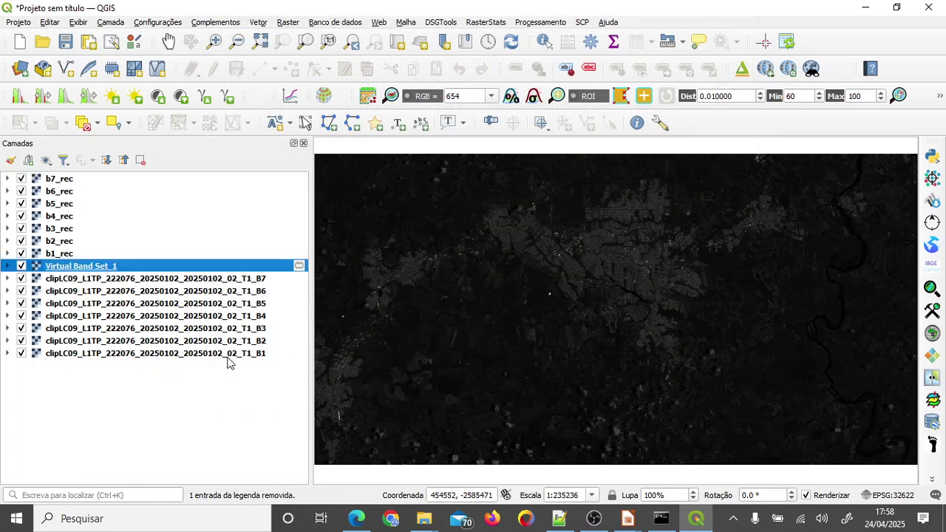
{"action": "left_click", "coordinate": [165, 354], "text": "shift"}
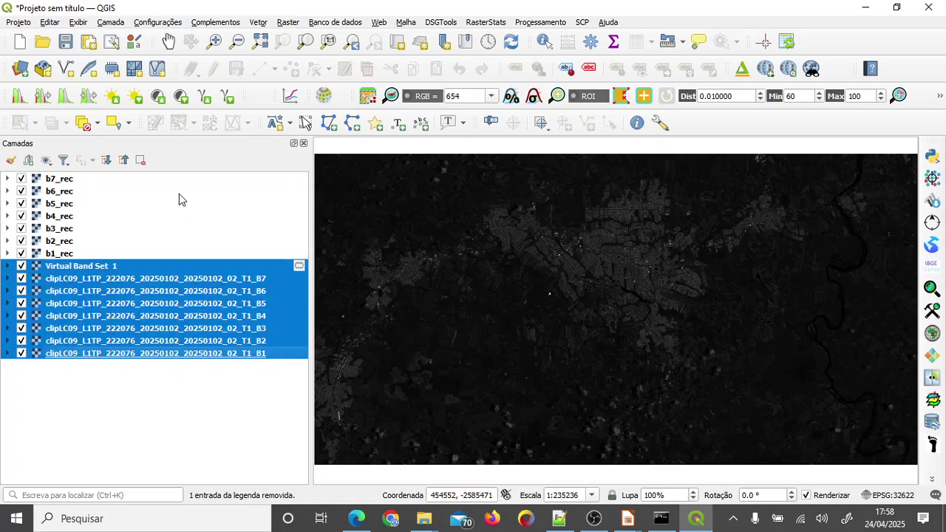
{"action": "left_click", "coordinate": [141, 161]}
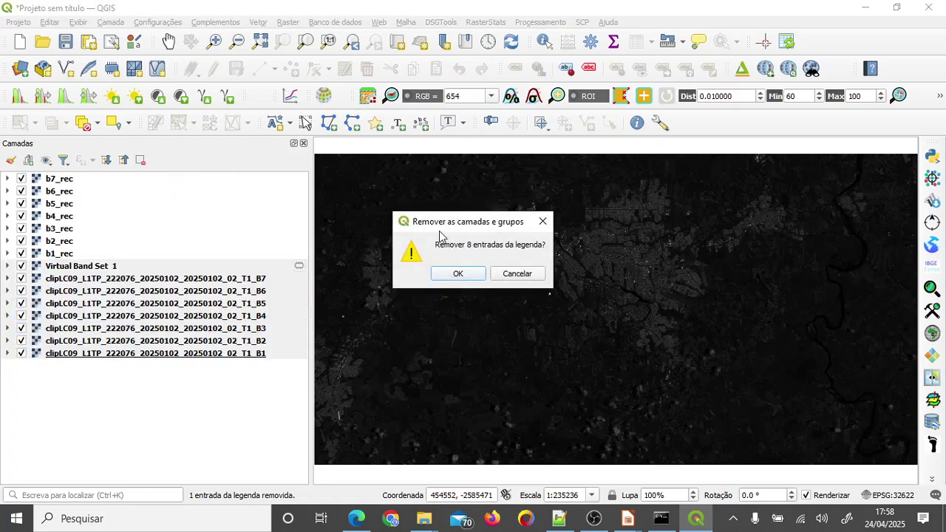
{"action": "left_click", "coordinate": [453, 274]}
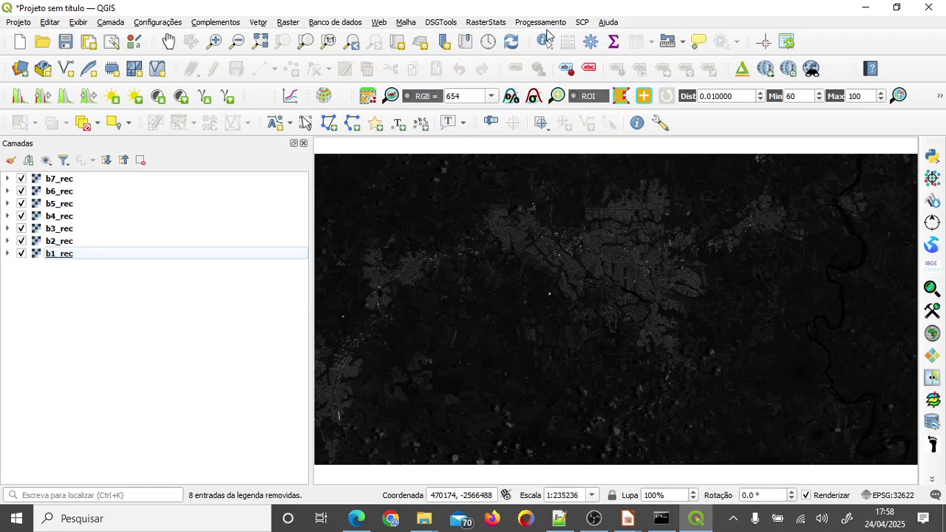
Clear all clipped bands from band set 1 in the Semi-Automatic Classification Plugin
{"action": "left_click", "coordinate": [582, 22]}
{"action": "left_click", "coordinate": [605, 37]}
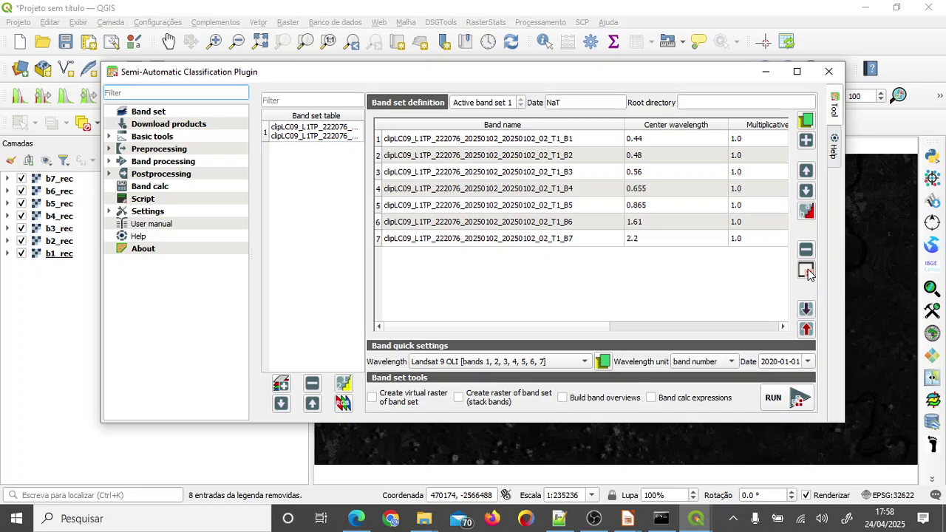
{"action": "left_click", "coordinate": [805, 271]}
{"action": "left_click", "coordinate": [479, 267]}
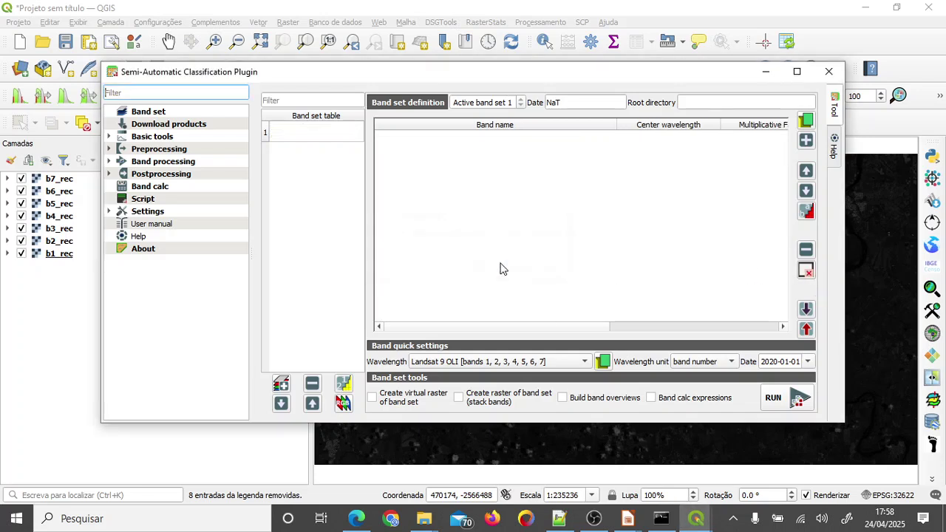
Add all the reprojected layers, b1_rec to b7_rec, to band set 1 and close the plugin window
{"action": "left_click", "coordinate": [806, 141]}
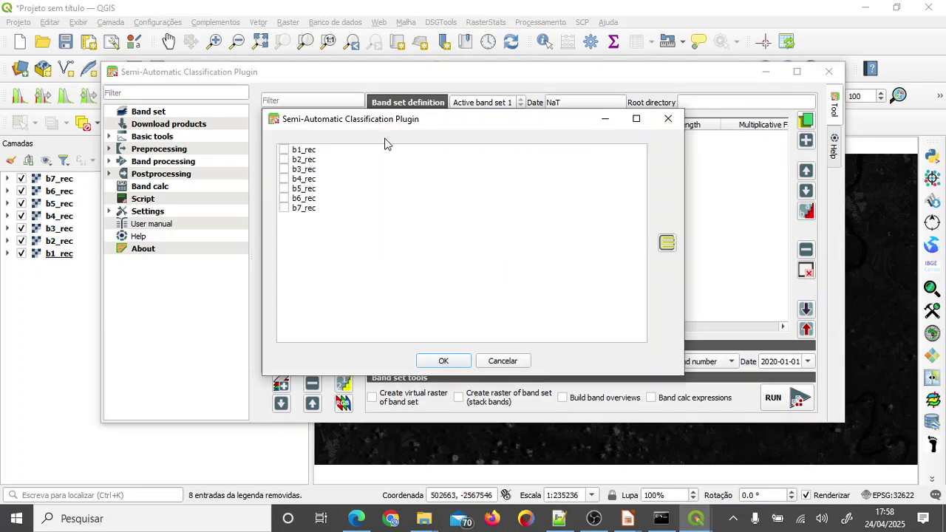
{"action": "left_click", "coordinate": [666, 243]}
{"action": "left_click", "coordinate": [444, 362]}
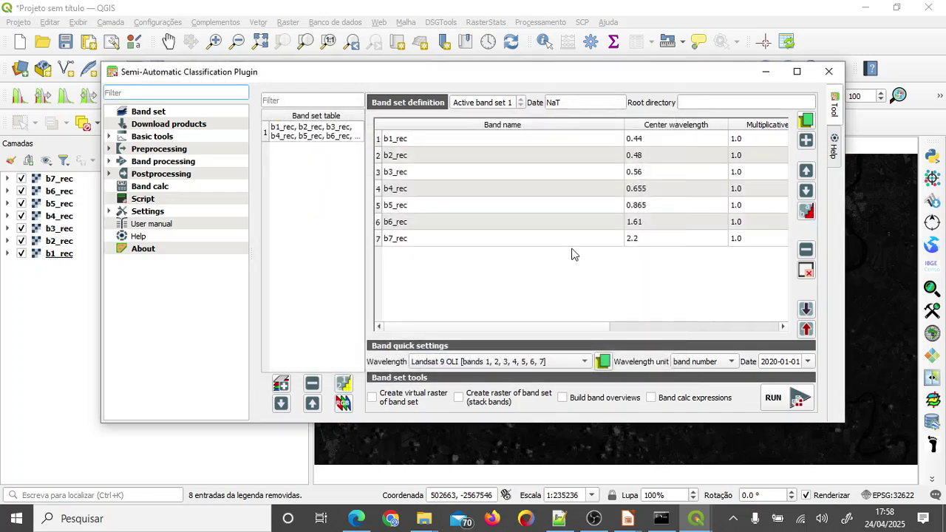
{"action": "left_click", "coordinate": [828, 72]}
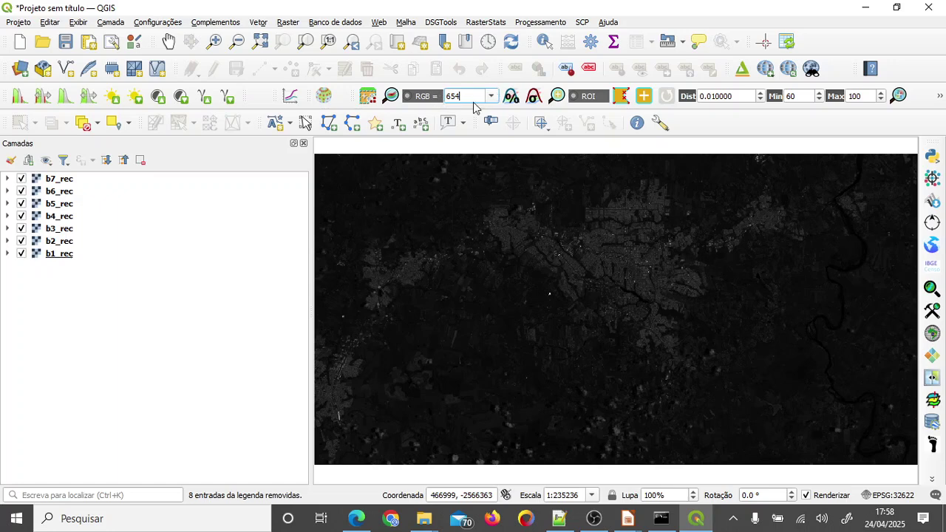
Create the band set's virtual colour composite with the RGB combination 654
{"action": "left_click_drag", "start_coordinate": [481, 97], "coordinate": [373, 96]}
{"action": "type", "text": "432"}
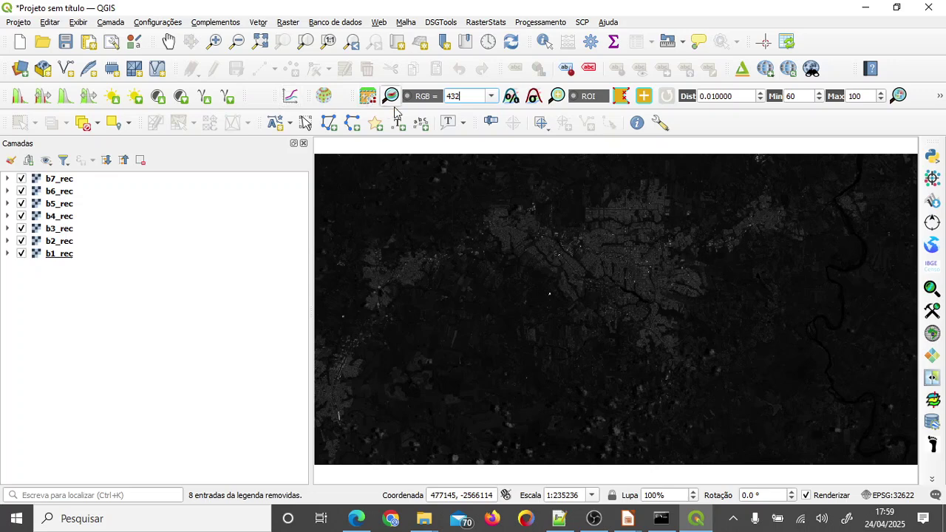
{"action": "double_click", "coordinate": [463, 94]}
{"action": "type", "text": "654"}
{"action": "key", "text": "Return"}
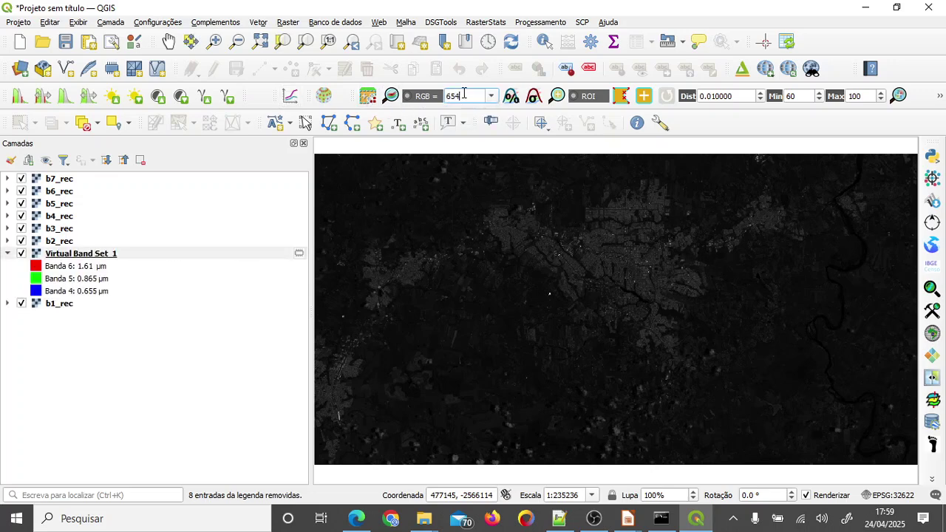
Move Virtual Band Set 1 above b7_rec in the layer order and narrow the layer list to widen the map
{"action": "left_click", "coordinate": [103, 254]}
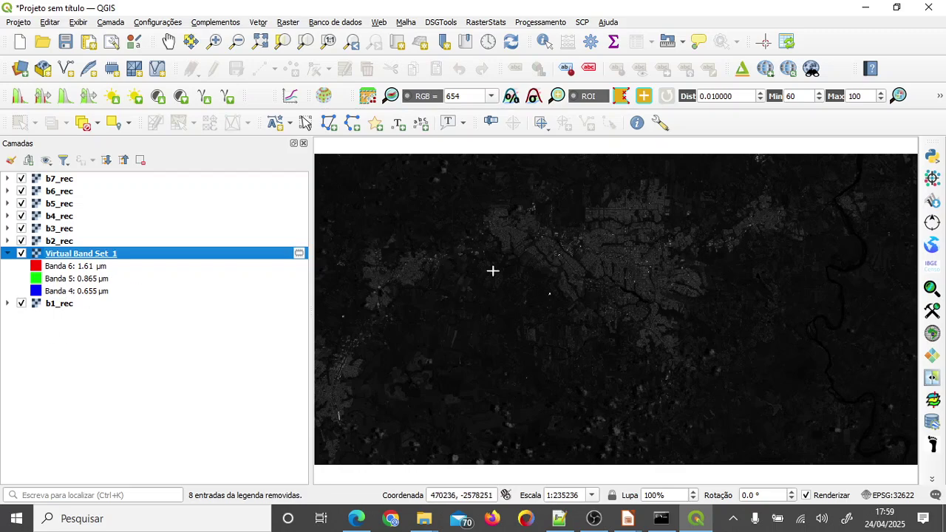
{"action": "left_click_drag", "start_coordinate": [64, 254], "coordinate": [65, 177]}
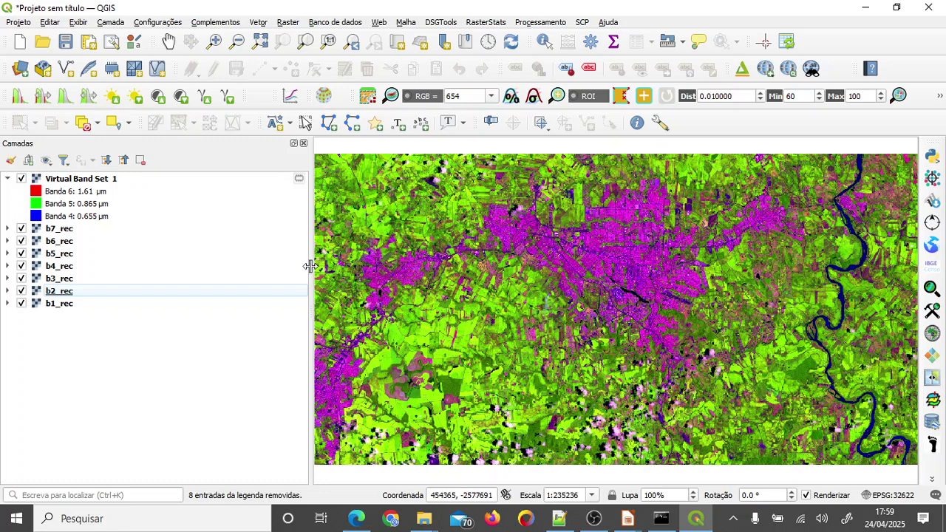
{"action": "left_click_drag", "start_coordinate": [309, 266], "coordinate": [228, 252]}
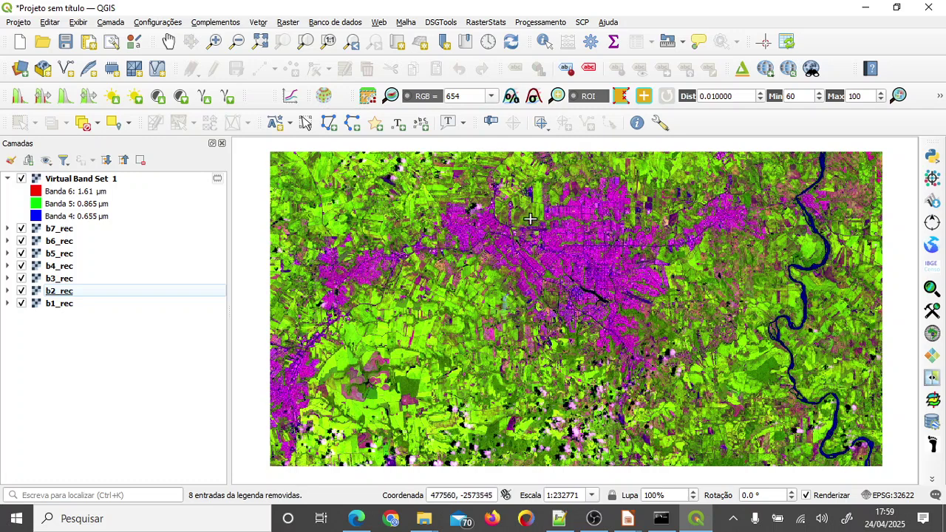
Plot the spectral signature of a bright green field at about X=470831, Y=7419141 with the ROI pointer, and close the plot
{"action": "scroll", "coordinate": [525, 251], "scroll_direction": "up", "scroll_amount": 1}
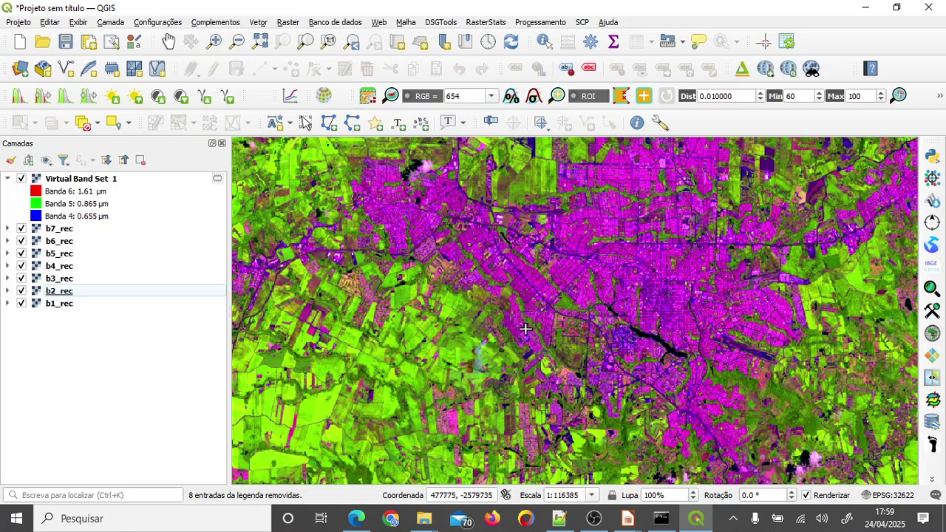
{"action": "scroll", "coordinate": [332, 392], "scroll_direction": "up", "scroll_amount": 1}
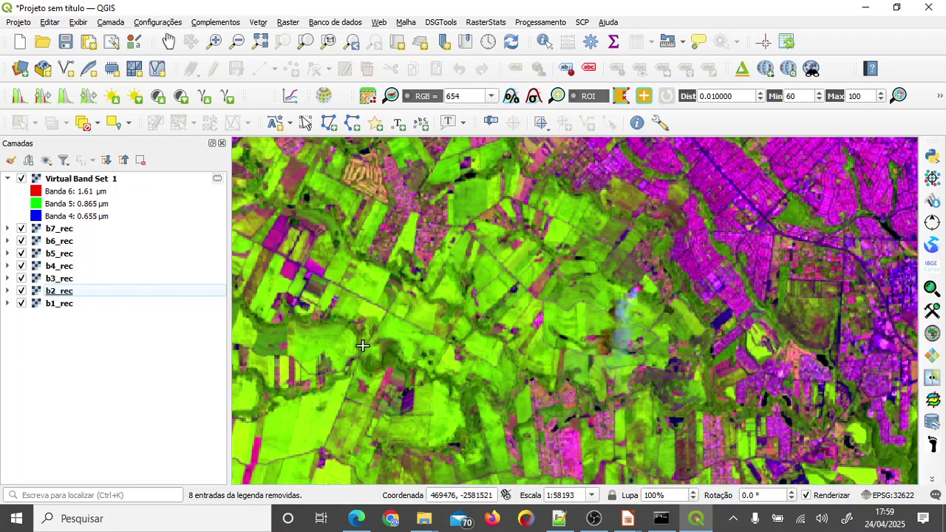
{"action": "scroll", "coordinate": [388, 328], "scroll_direction": "up", "scroll_amount": 1}
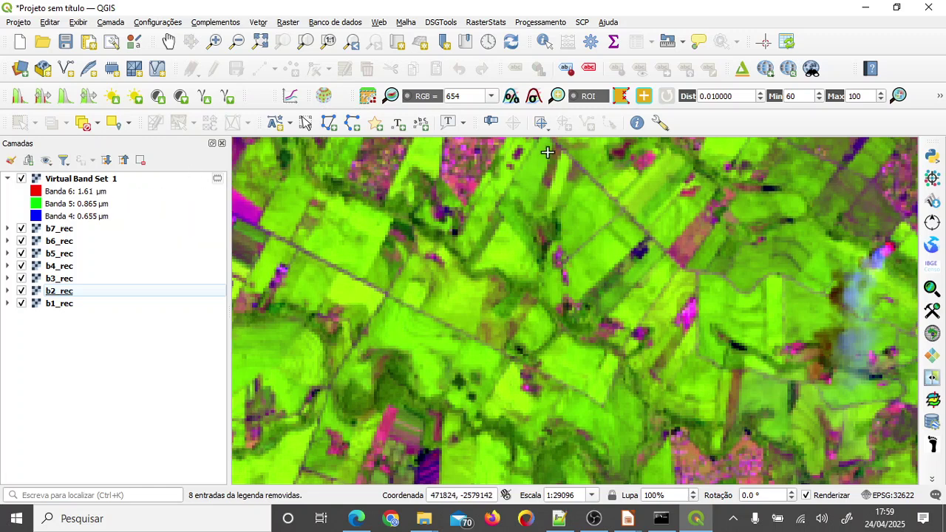
{"action": "left_click", "coordinate": [645, 98]}
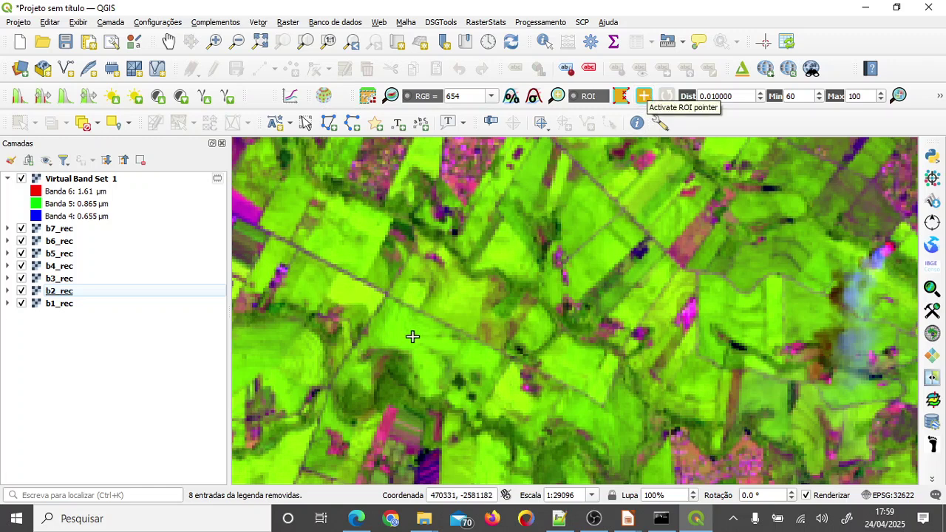
{"action": "left_click", "coordinate": [457, 307]}
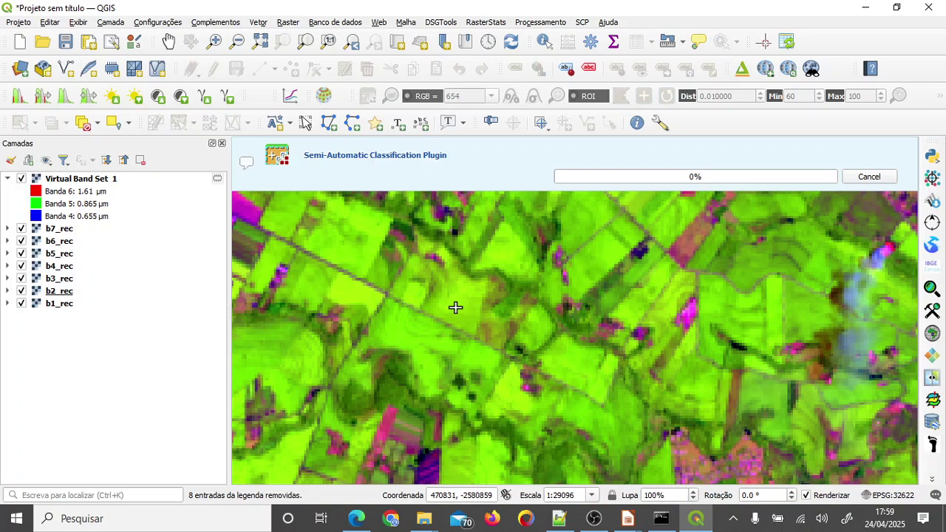
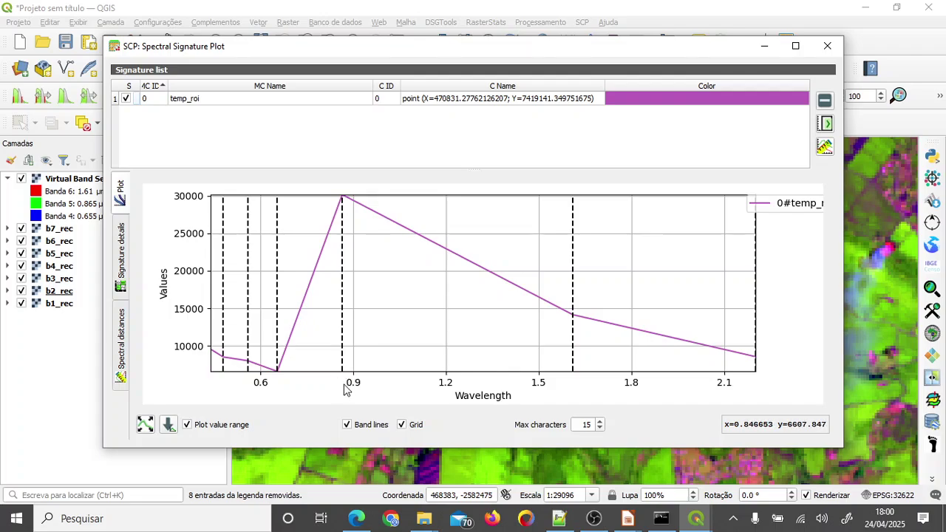
{"action": "left_click", "coordinate": [827, 47]}
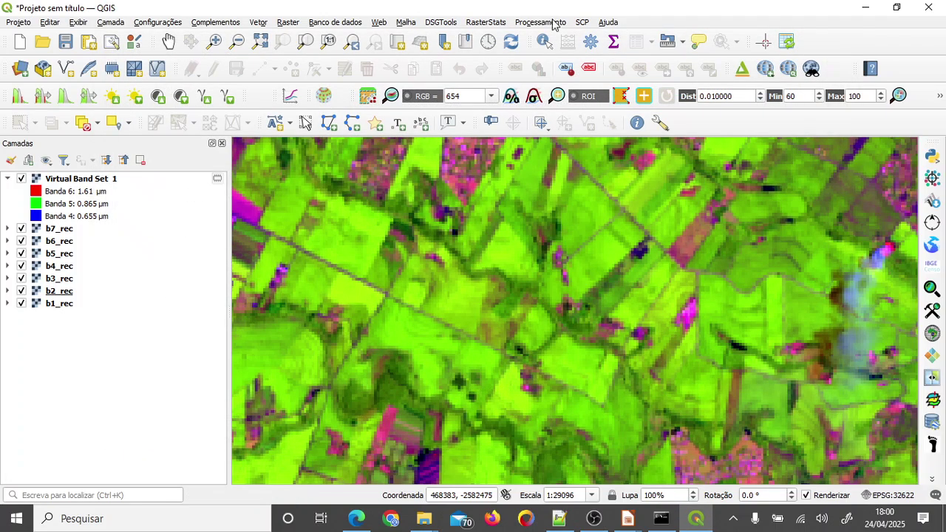
Examine the center wavelengths in the band set definition, focusing on b5_rec, and close the plugin window
{"action": "left_click", "coordinate": [581, 22]}
{"action": "left_click", "coordinate": [600, 36]}
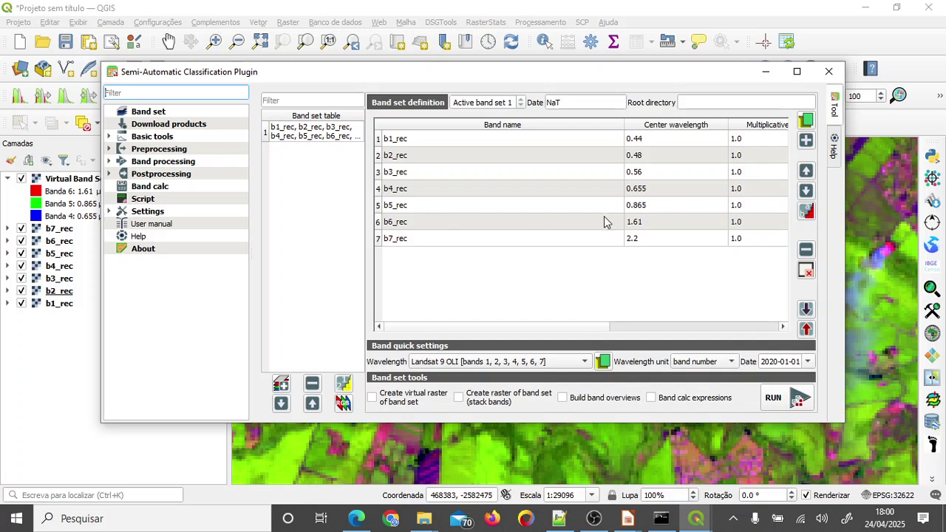
{"action": "left_click", "coordinate": [653, 210]}
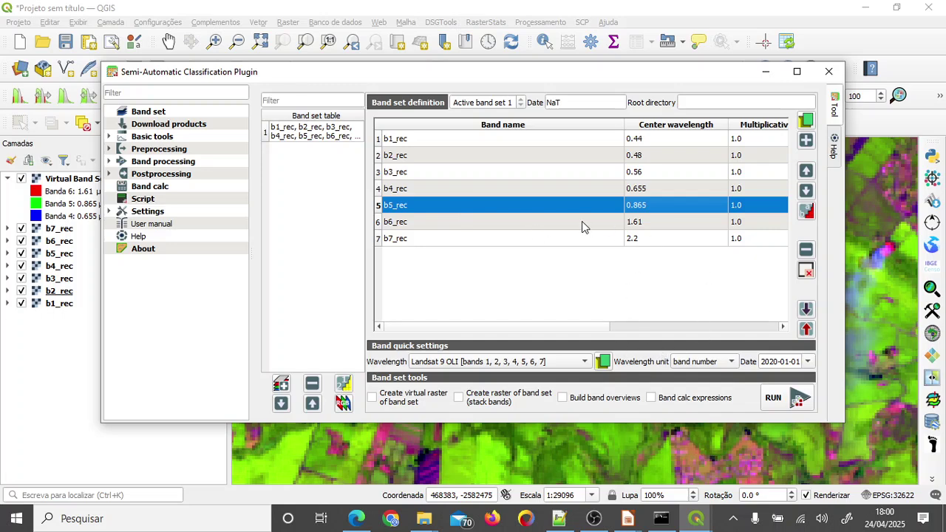
{"action": "left_click_drag", "start_coordinate": [846, 316], "coordinate": [879, 316]}
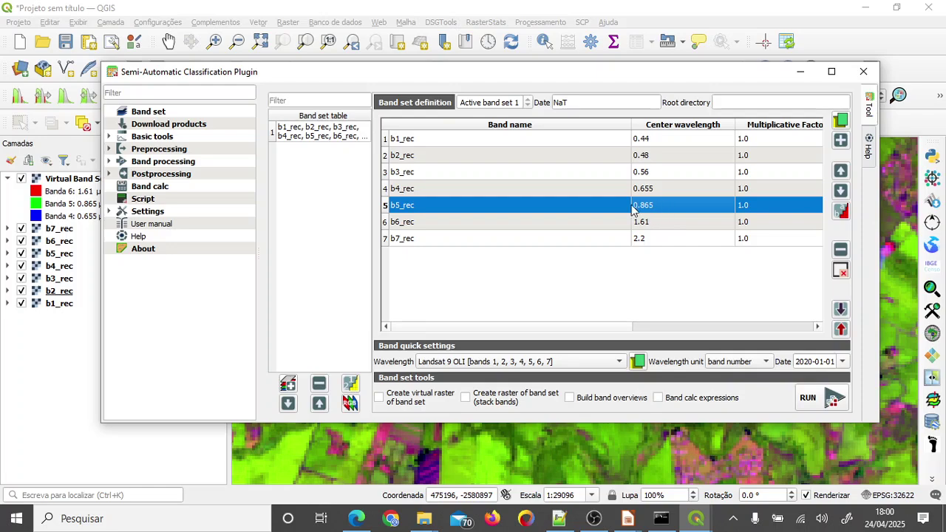
{"action": "left_click", "coordinate": [862, 72]}
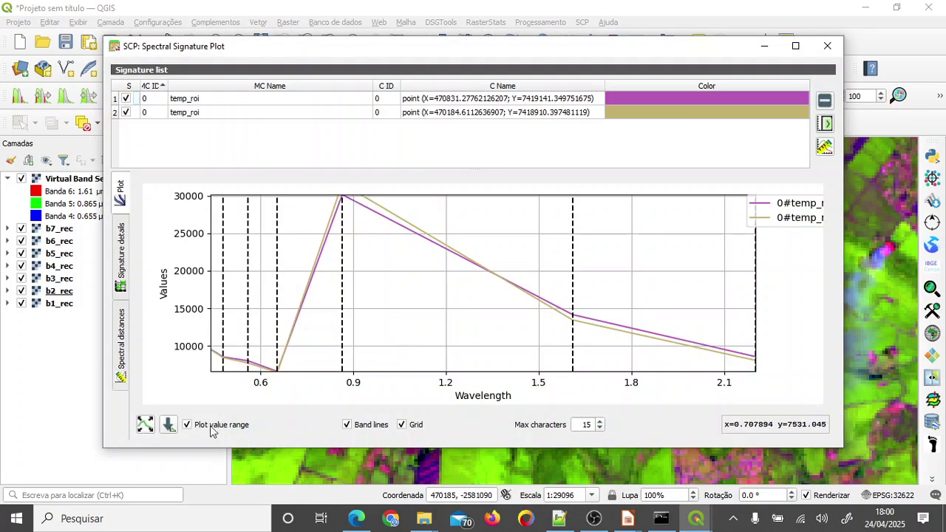
Fit the spectral signature plot's axes to the full range of both field curves
{"action": "left_click", "coordinate": [145, 424]}
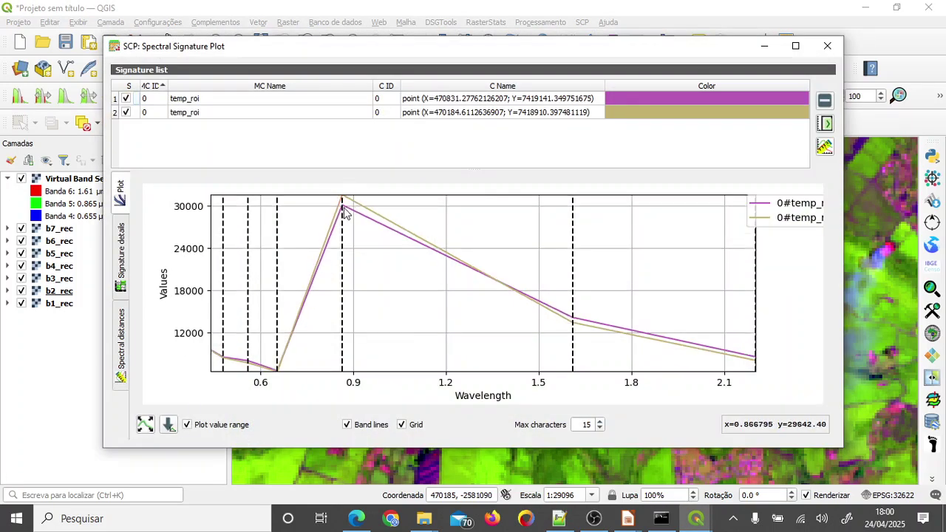
Add the spectral signature of the magenta field below the dark green forest, at about X=466636, Y=7410581, to the plot and view its curve
{"action": "left_click", "coordinate": [765, 47]}
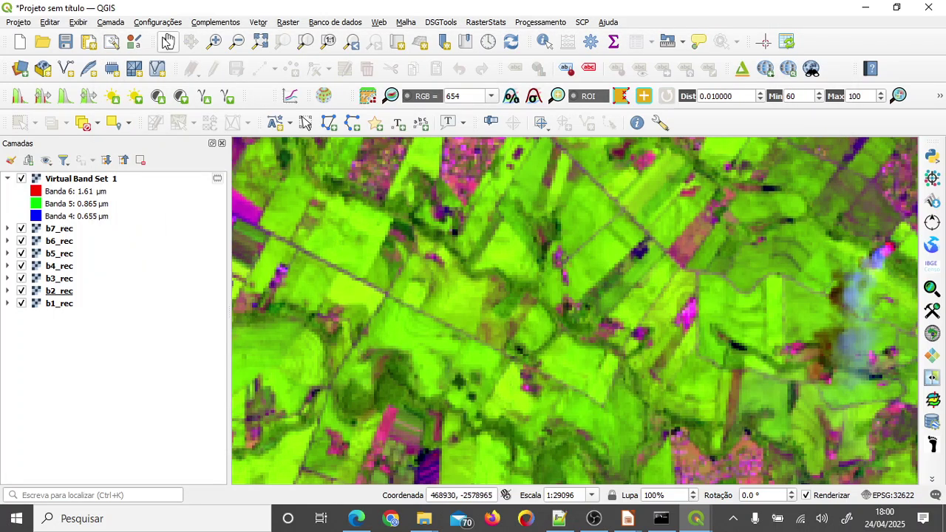
{"action": "left_click", "coordinate": [168, 41]}
{"action": "scroll", "coordinate": [354, 262], "scroll_direction": "down", "scroll_amount": 2}
{"action": "left_click_drag", "start_coordinate": [327, 249], "coordinate": [443, 165]}
{"action": "scroll", "coordinate": [419, 351], "scroll_direction": "up", "scroll_amount": 2}
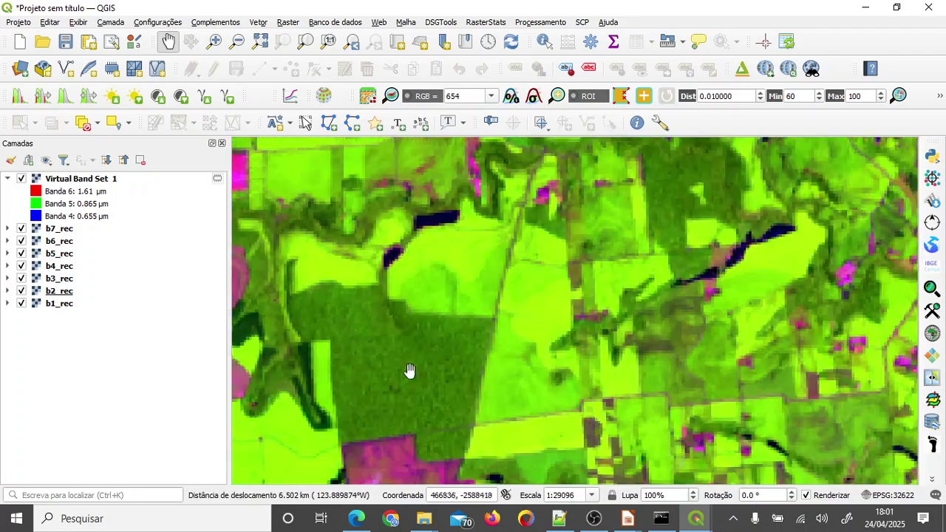
{"action": "left_click_drag", "start_coordinate": [407, 372], "coordinate": [423, 277]}
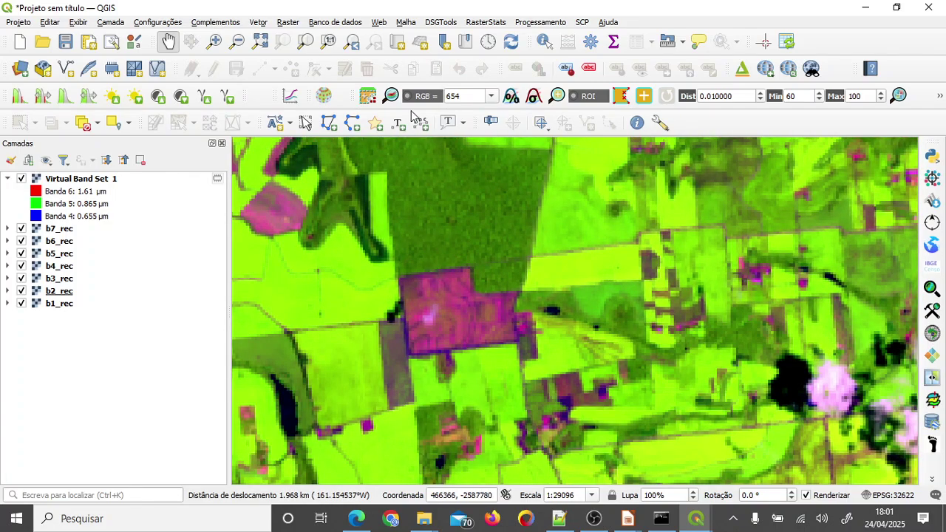
{"action": "left_click", "coordinate": [642, 99]}
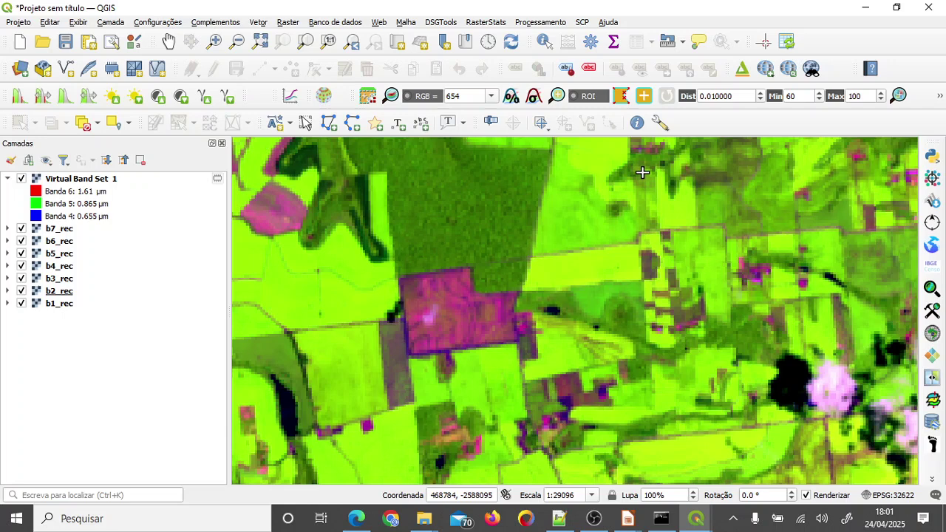
{"action": "left_click", "coordinate": [450, 292]}
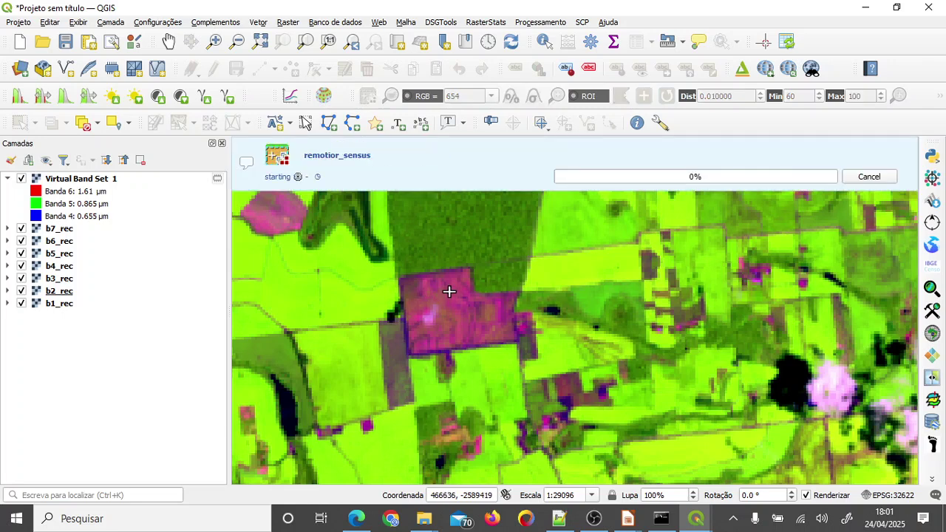
{"action": "mouse_move", "coordinate": [696, 519]}
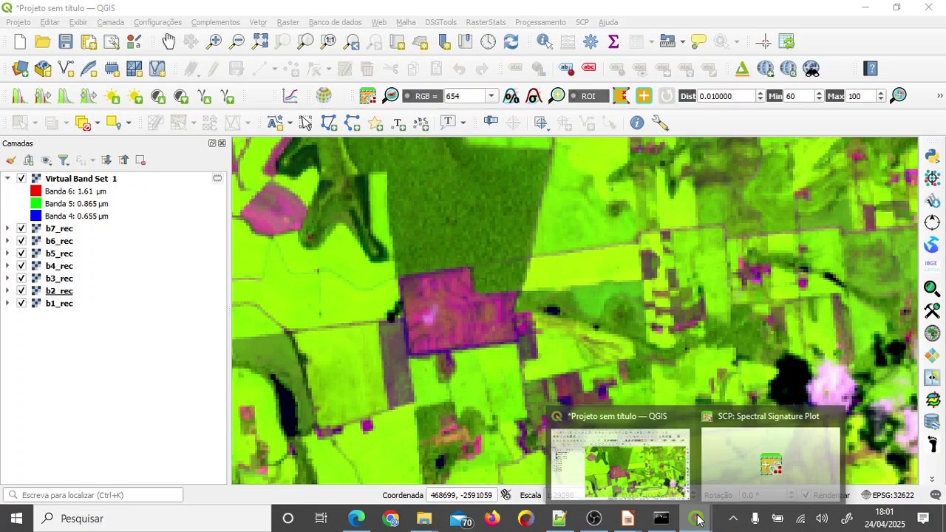
{"action": "left_click", "coordinate": [735, 471]}
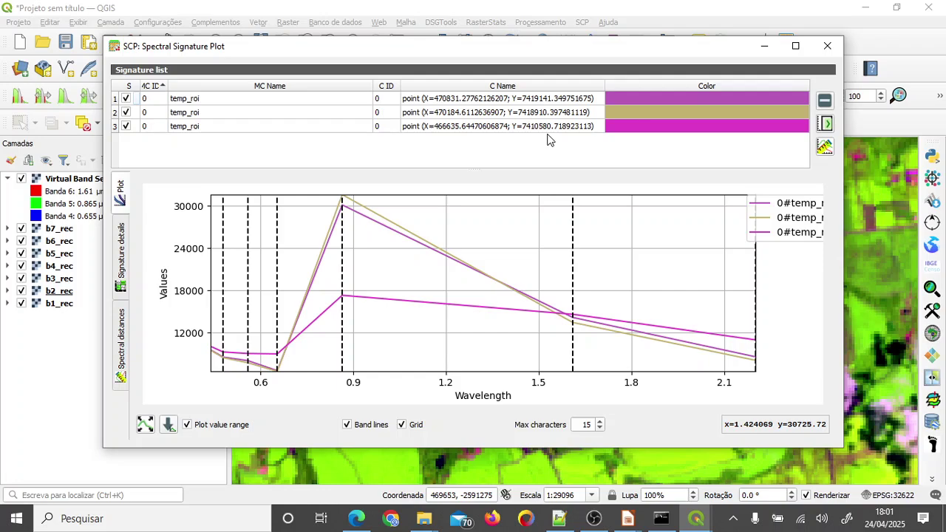
{"action": "left_click", "coordinate": [764, 46]}
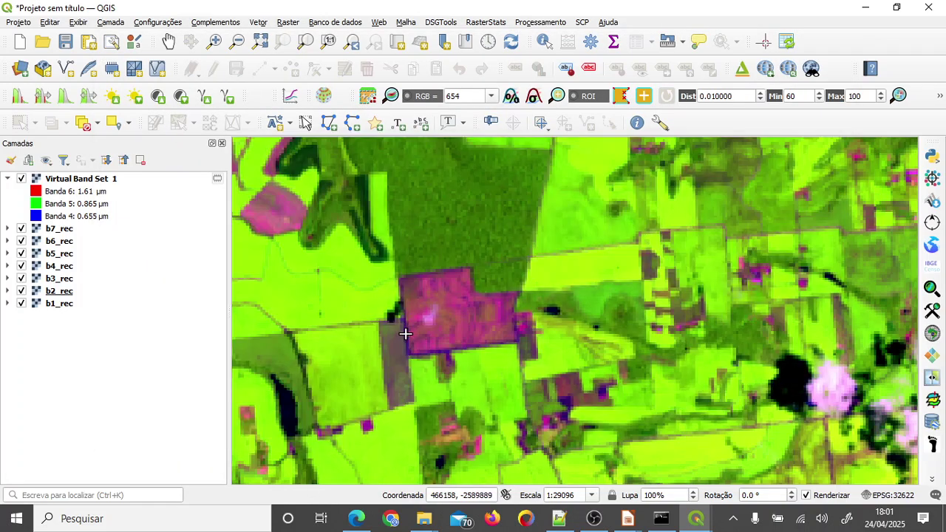
Add the spectral signature of the bright pink patch southeast of the urban area, at about X=488114, Y=7413879, and compare the plotted curves
{"action": "scroll", "coordinate": [389, 235], "scroll_direction": "down", "scroll_amount": 2}
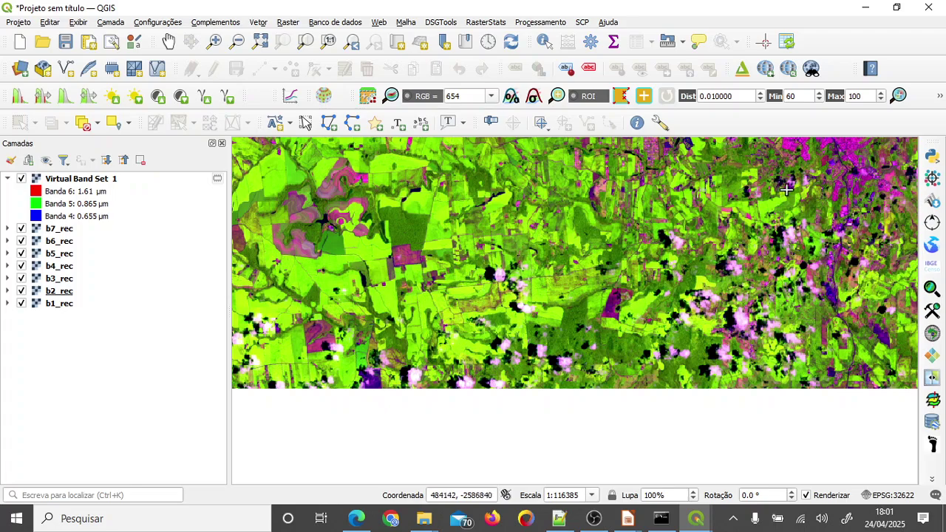
{"action": "left_click", "coordinate": [168, 41]}
{"action": "left_click_drag", "start_coordinate": [755, 261], "coordinate": [510, 402]}
{"action": "scroll", "coordinate": [552, 244], "scroll_direction": "up", "scroll_amount": 2}
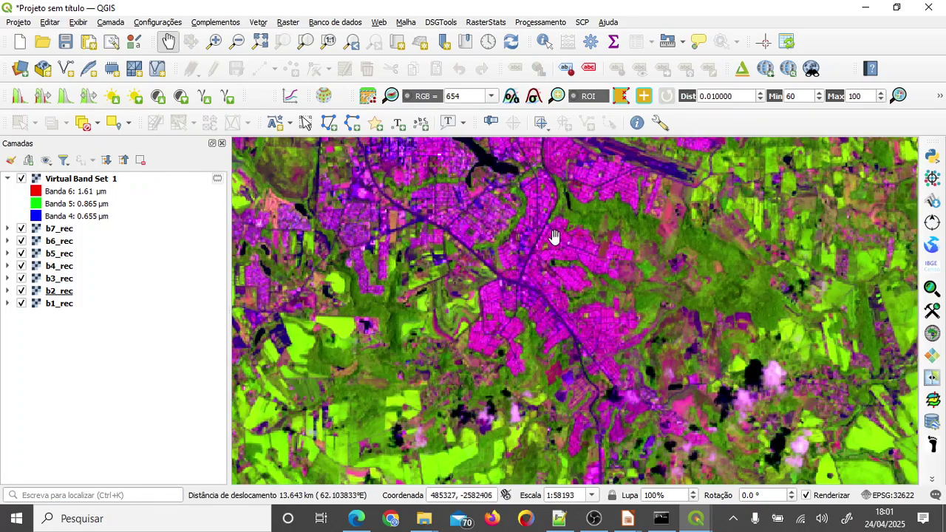
{"action": "scroll", "coordinate": [591, 329], "scroll_direction": "up", "scroll_amount": 1}
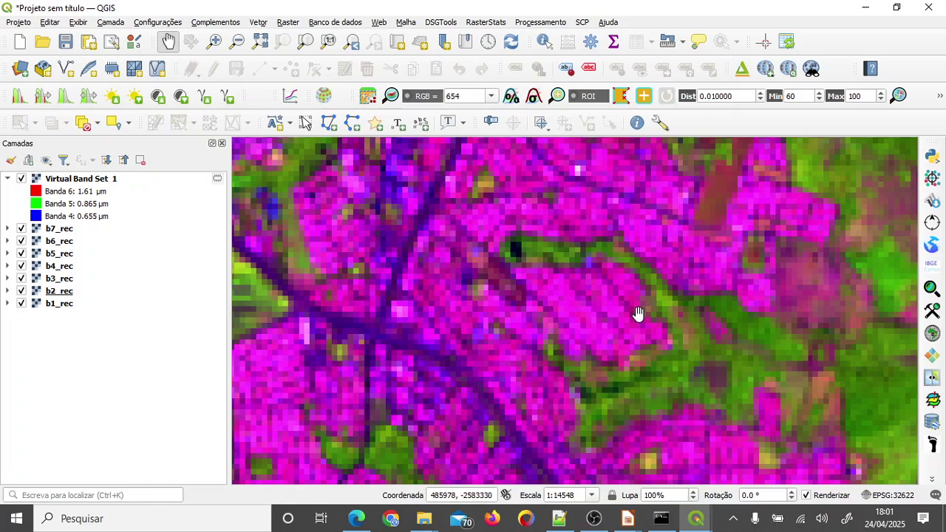
{"action": "scroll", "coordinate": [665, 307], "scroll_direction": "down", "scroll_amount": 2}
{"action": "left_click_drag", "start_coordinate": [659, 226], "coordinate": [566, 122]}
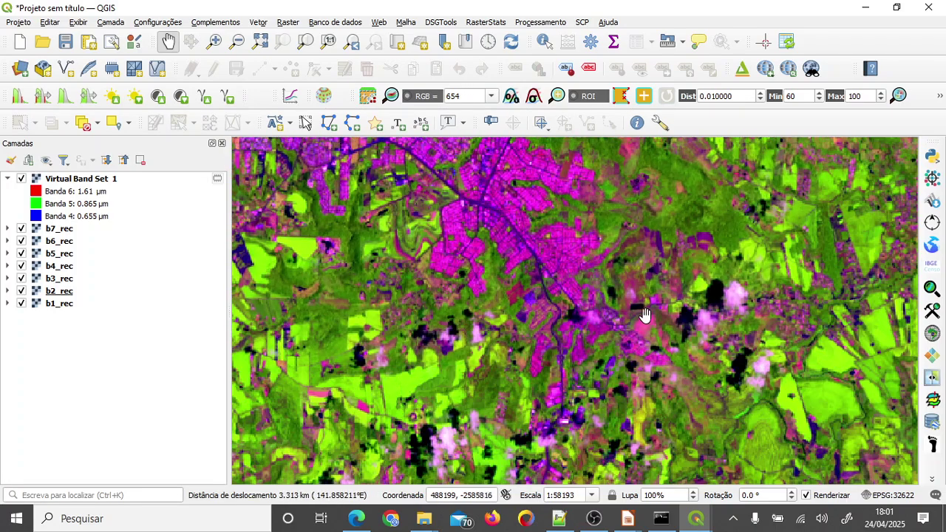
{"action": "scroll", "coordinate": [637, 321], "scroll_direction": "up", "scroll_amount": 1}
{"action": "scroll", "coordinate": [637, 321], "scroll_direction": "up", "scroll_amount": 1}
{"action": "left_click_drag", "start_coordinate": [732, 345], "coordinate": [642, 319]}
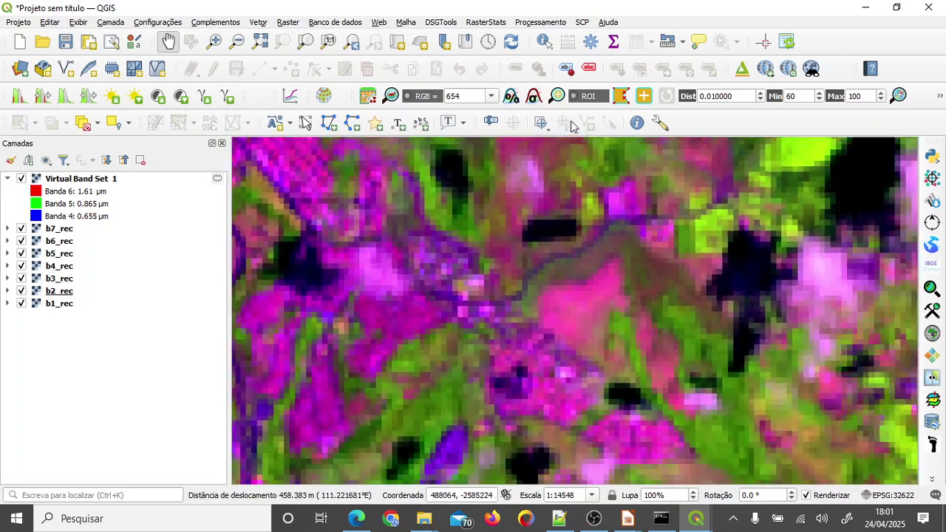
{"action": "left_click", "coordinate": [640, 102]}
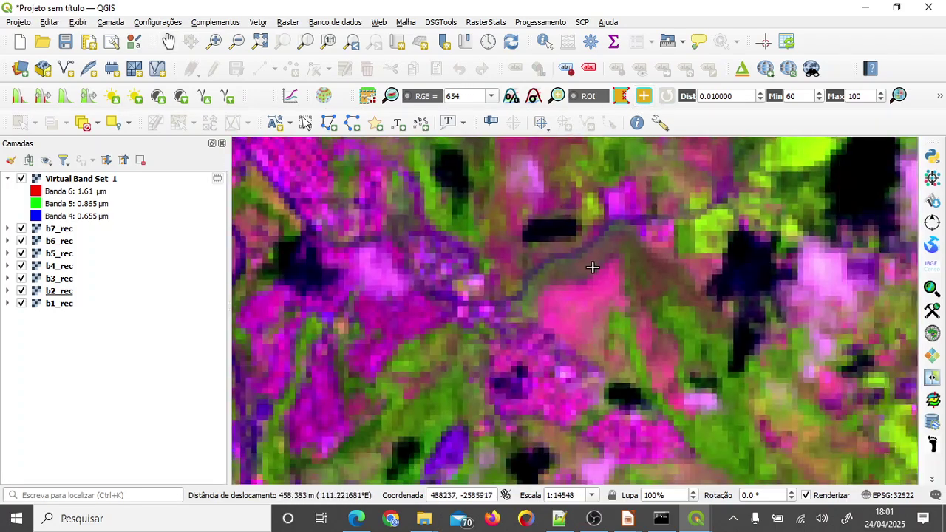
{"action": "left_click", "coordinate": [591, 307]}
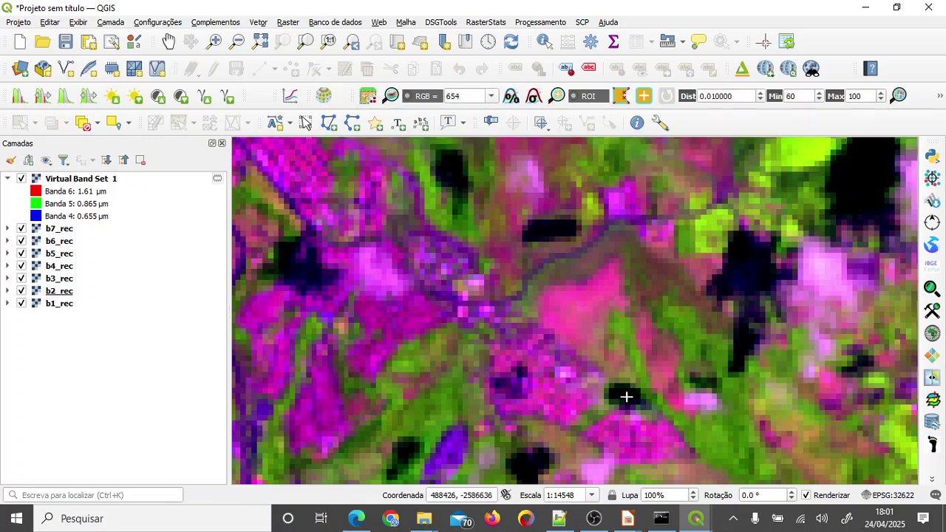
{"action": "left_click", "coordinate": [701, 521]}
{"action": "left_click", "coordinate": [731, 469]}
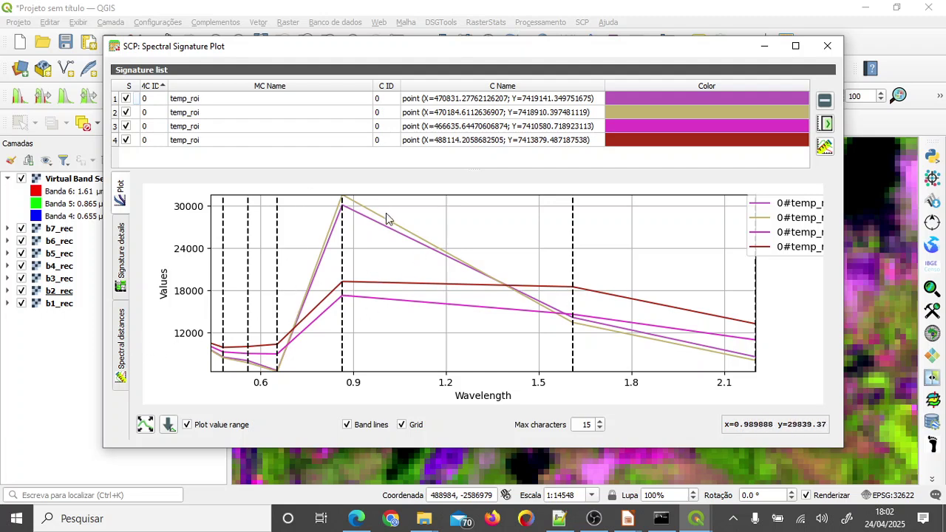
{"action": "left_click", "coordinate": [764, 48]}
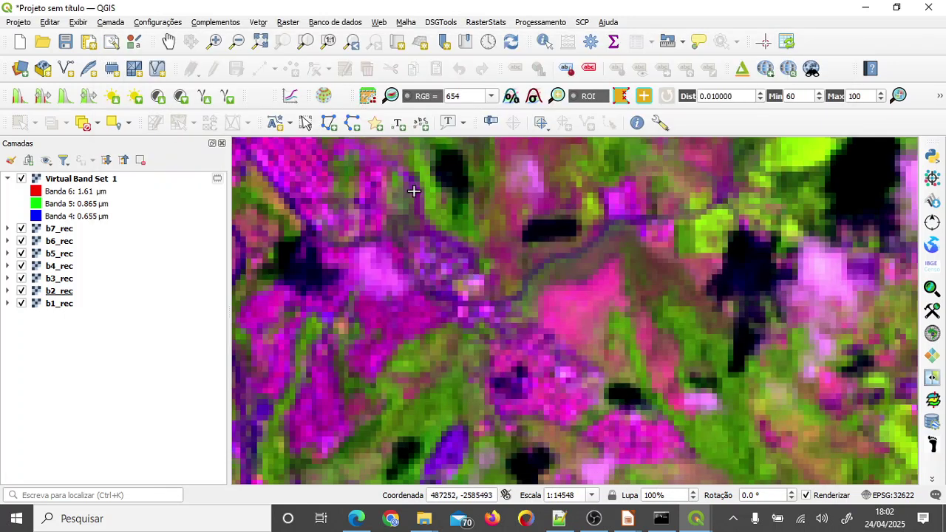
Add the signature of the large black patch at about X=489758, Y=7414603, fit the plot axes to all curves, and close the plot
{"action": "left_click", "coordinate": [866, 174]}
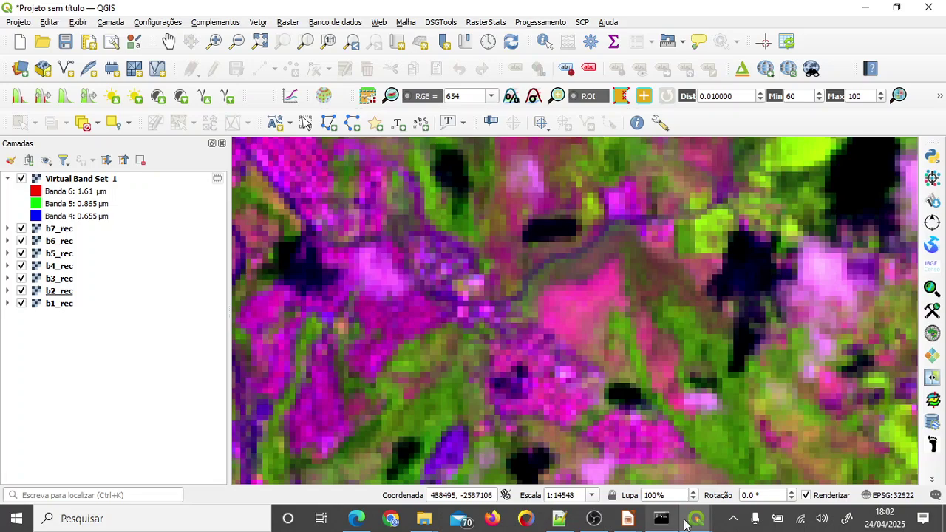
{"action": "mouse_move", "coordinate": [694, 518]}
{"action": "left_click", "coordinate": [725, 464]}
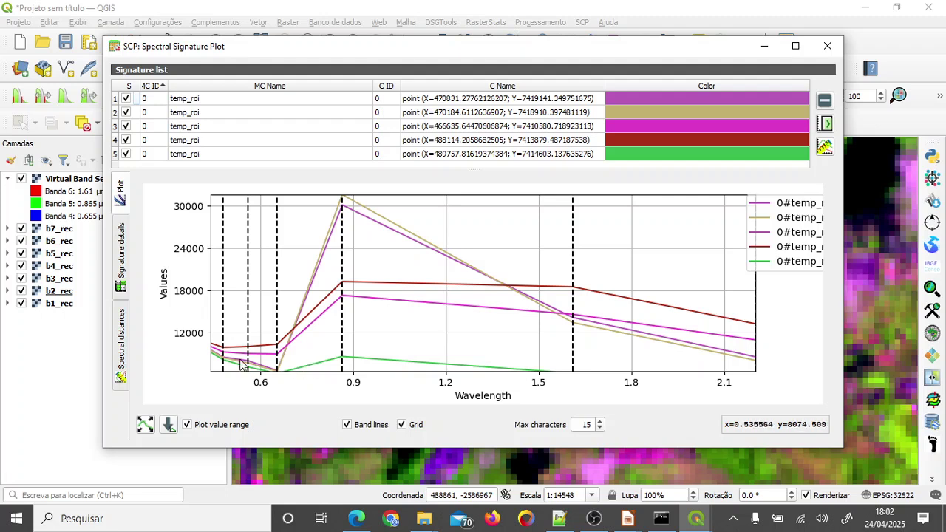
{"action": "left_click", "coordinate": [145, 425]}
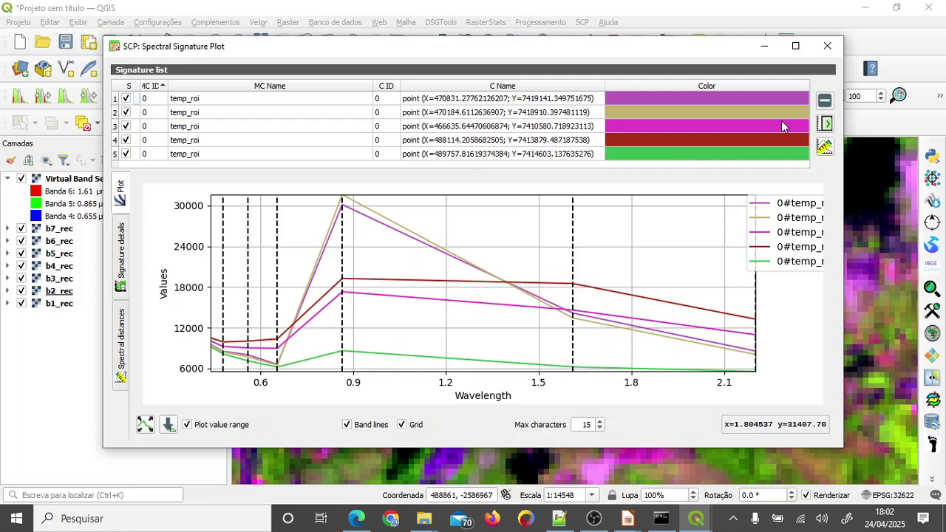
{"action": "left_click", "coordinate": [828, 47]}
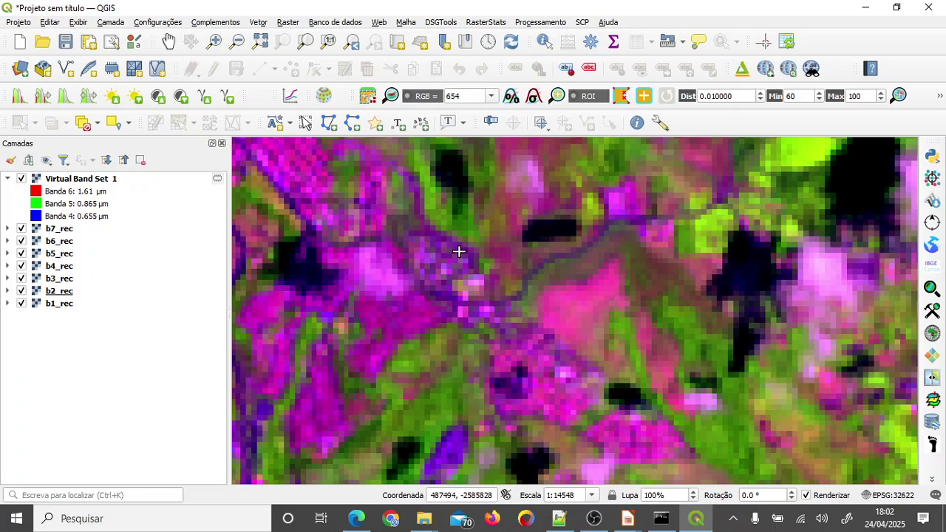
Bring the full extent of the 654 composite into the map view
{"action": "scroll", "coordinate": [458, 252], "scroll_direction": "down", "scroll_amount": 3}
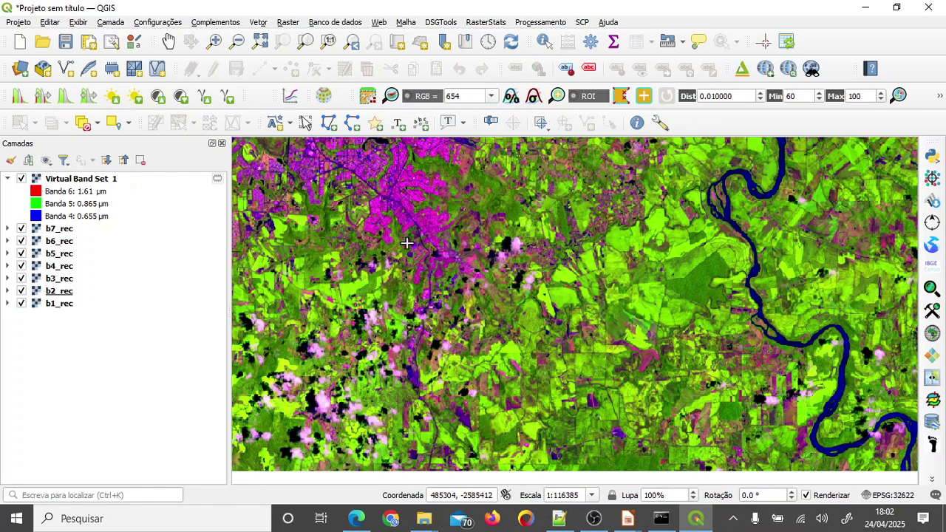
{"action": "scroll", "coordinate": [407, 242], "scroll_direction": "down", "scroll_amount": 1}
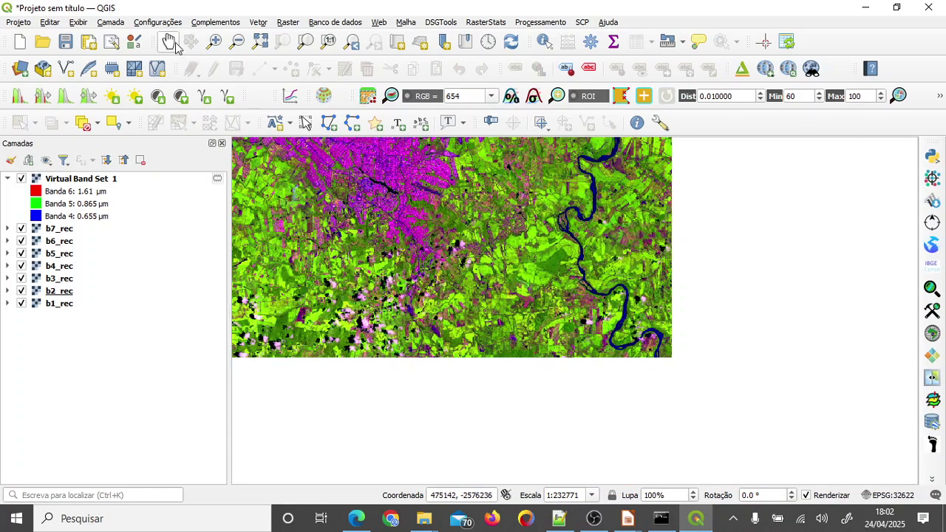
{"action": "left_click", "coordinate": [168, 42]}
{"action": "left_click_drag", "start_coordinate": [477, 259], "coordinate": [675, 362]}
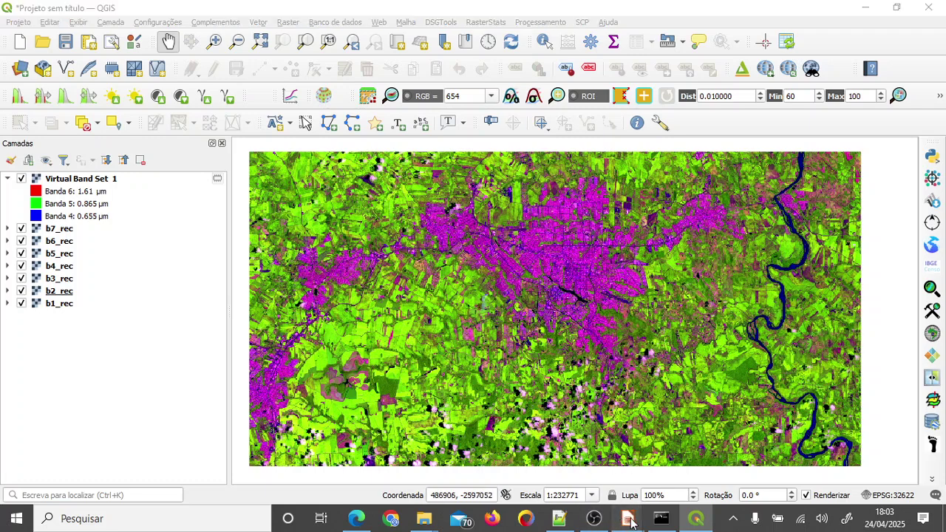
Switch to the capas_geral_profile.odp presentation in LibreOffice Impress and start the slide show from the contact slide
{"action": "mouse_move", "coordinate": [628, 515]}
{"action": "left_click", "coordinate": [720, 465]}
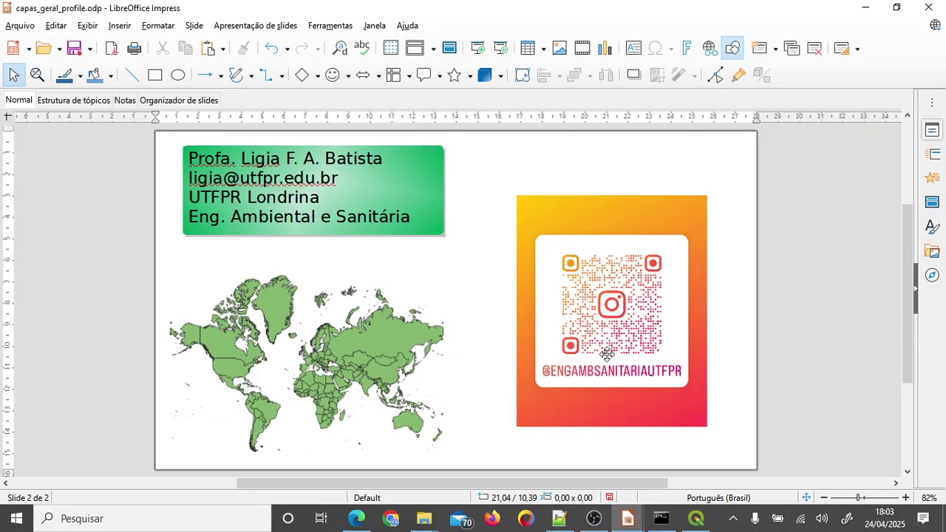
{"action": "key", "text": "shift+F5"}
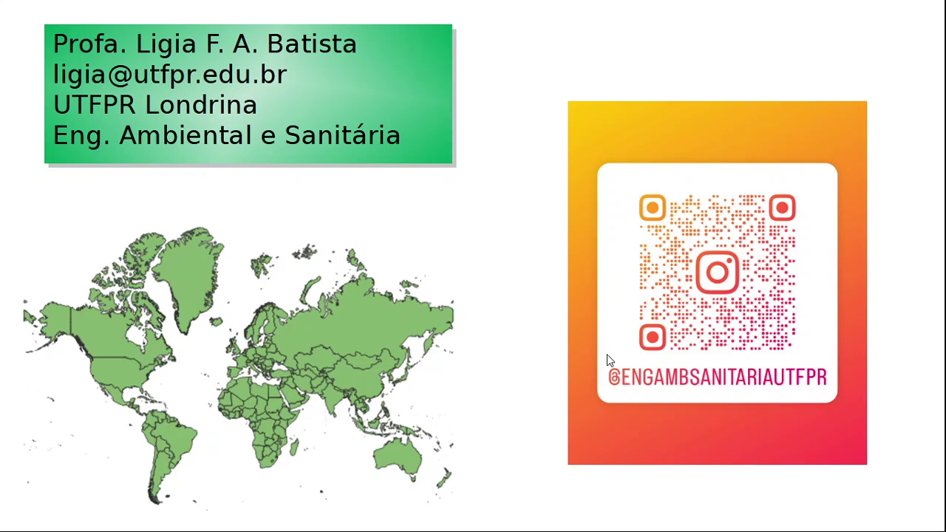